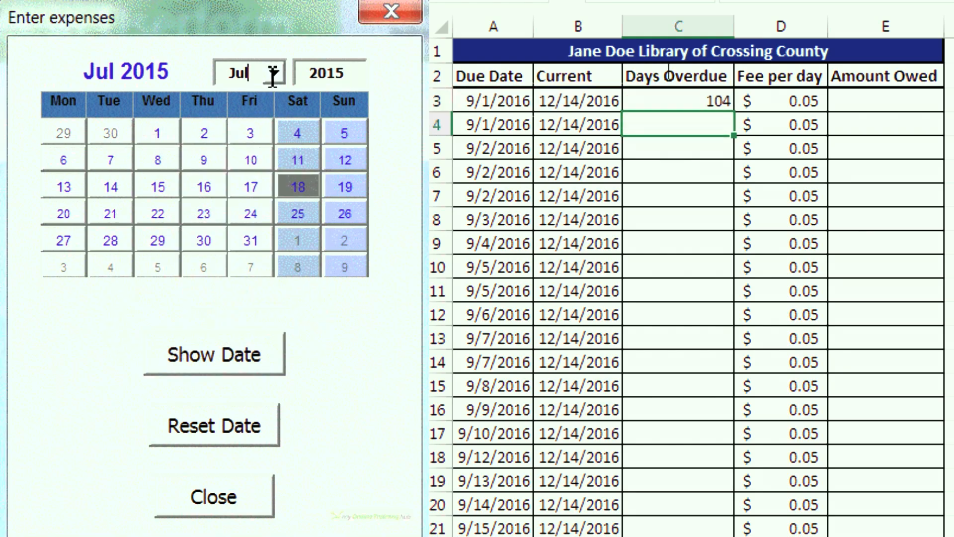
pyautogui.click(274, 74)
pyautogui.click(678, 101)
pyautogui.click(266, 269)
pyautogui.moveTo(734, 112); pyautogui.dragTo(731, 533)
pyautogui.click(354, 73)
pyautogui.click(328, 138)
pyautogui.click(308, 208)
pyautogui.click(240, 364)
pyautogui.click(884, 110)
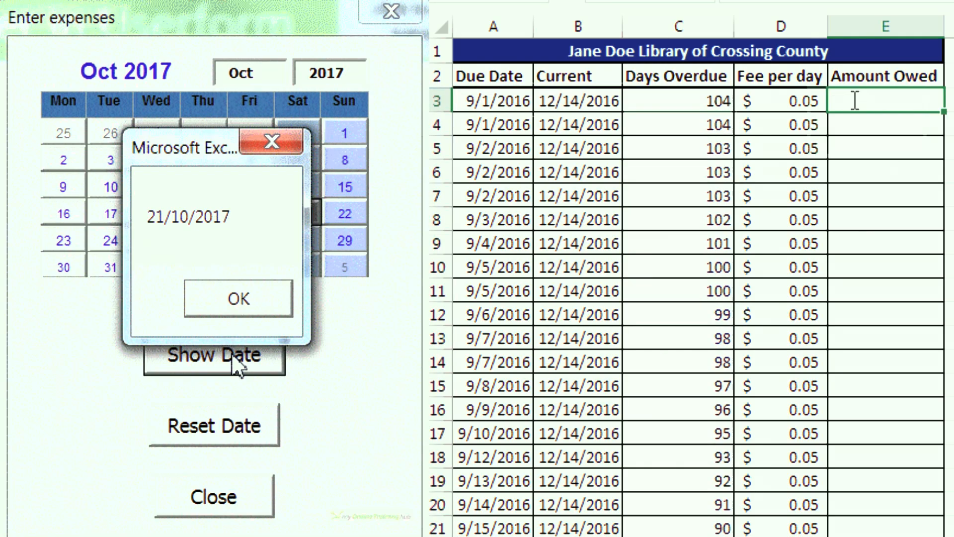
pyautogui.click(224, 304)
pyautogui.write('=')
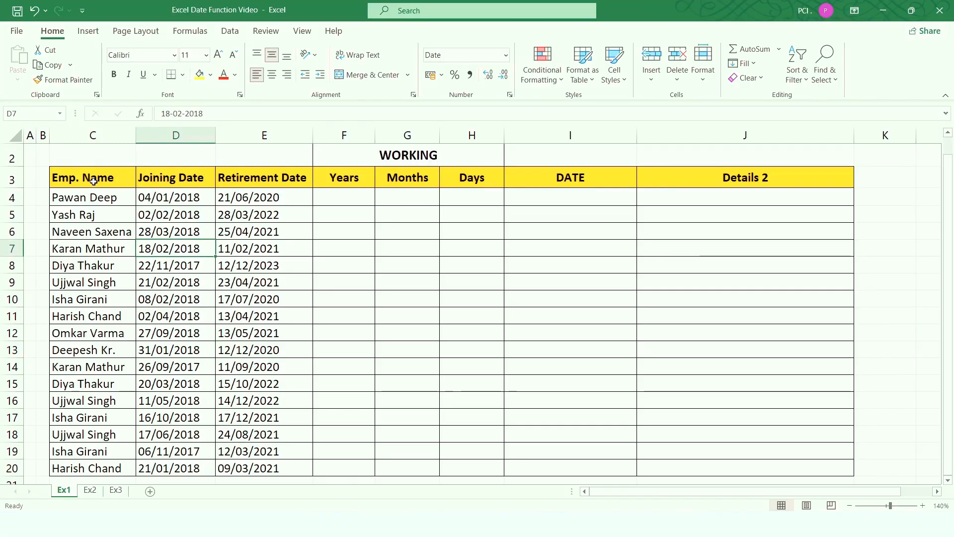
# - Examine the employee table's joining and retirement date columns and the Years, Months and Days columns under WORKING
pyautogui.click(94, 181)
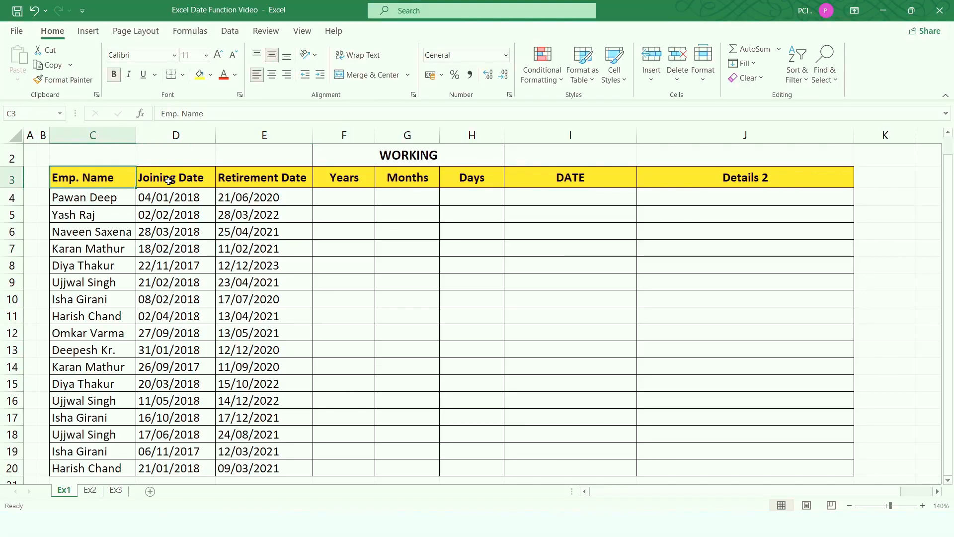
pyautogui.click(281, 184)
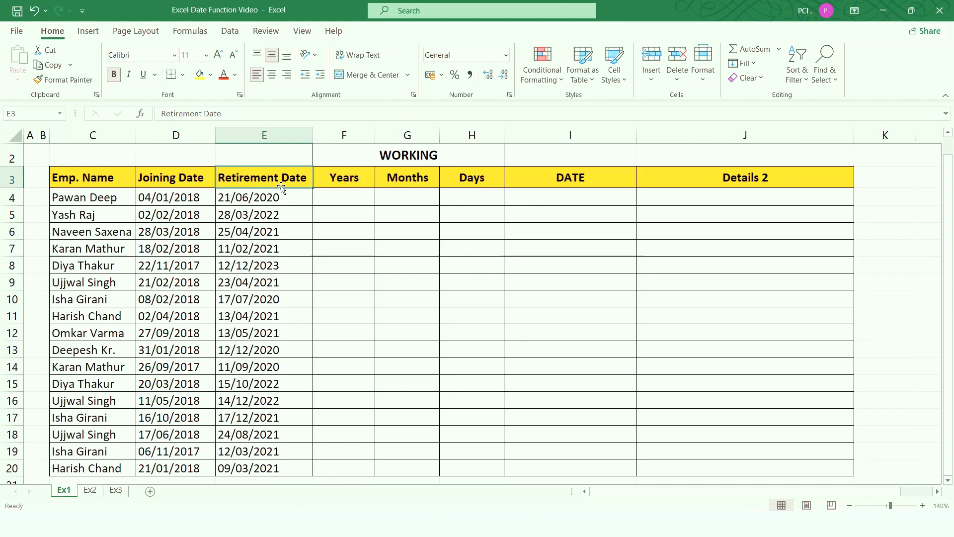
pyautogui.click(326, 203)
pyautogui.click(200, 201)
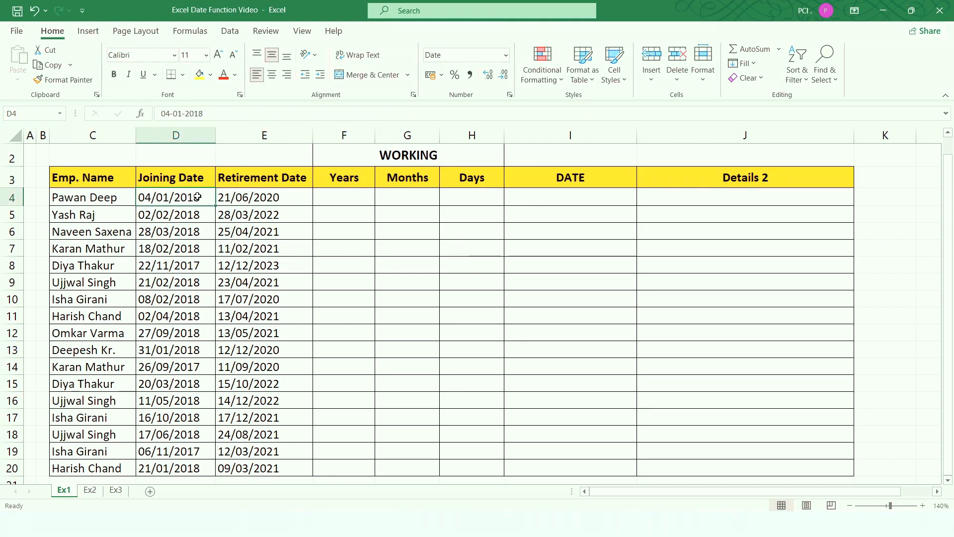
pyautogui.click(244, 198)
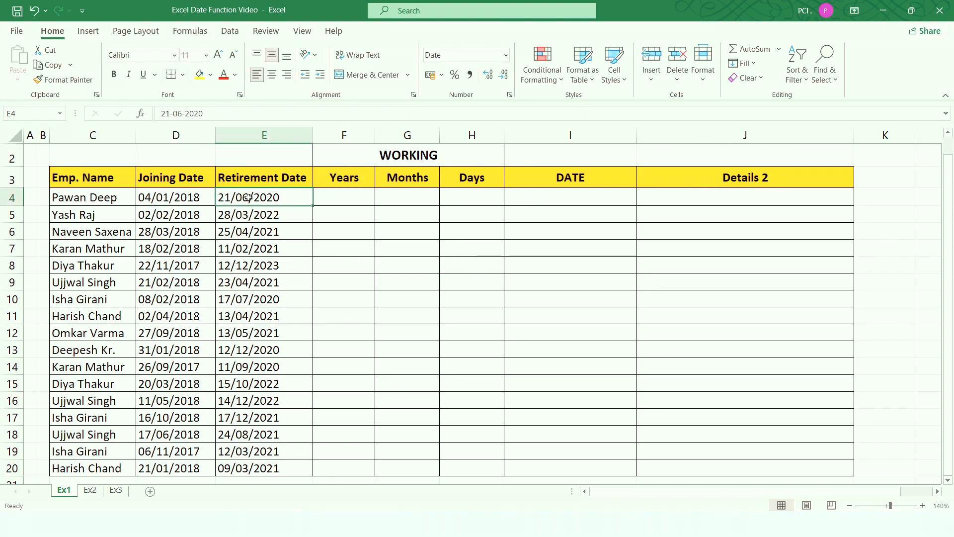
pyautogui.click(364, 198)
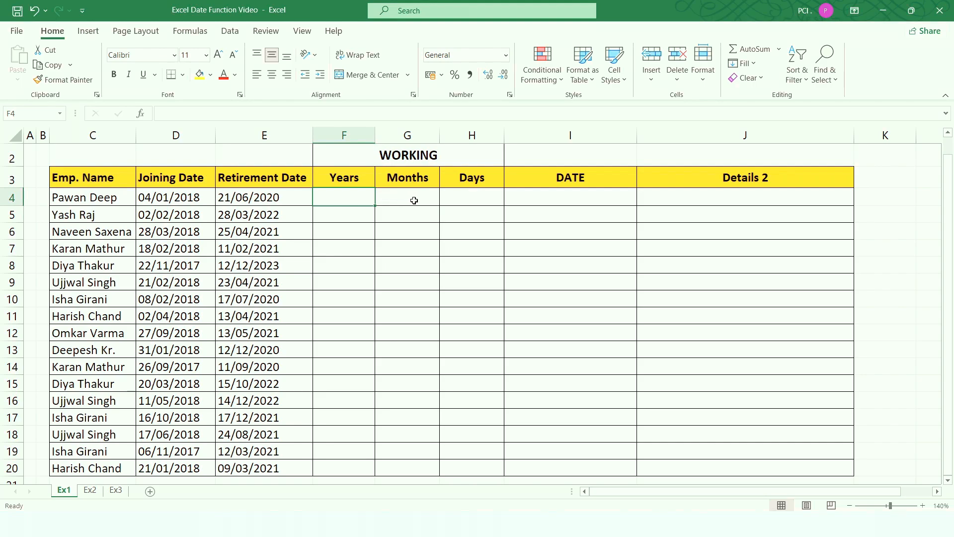
pyautogui.click(430, 200)
pyautogui.click(473, 198)
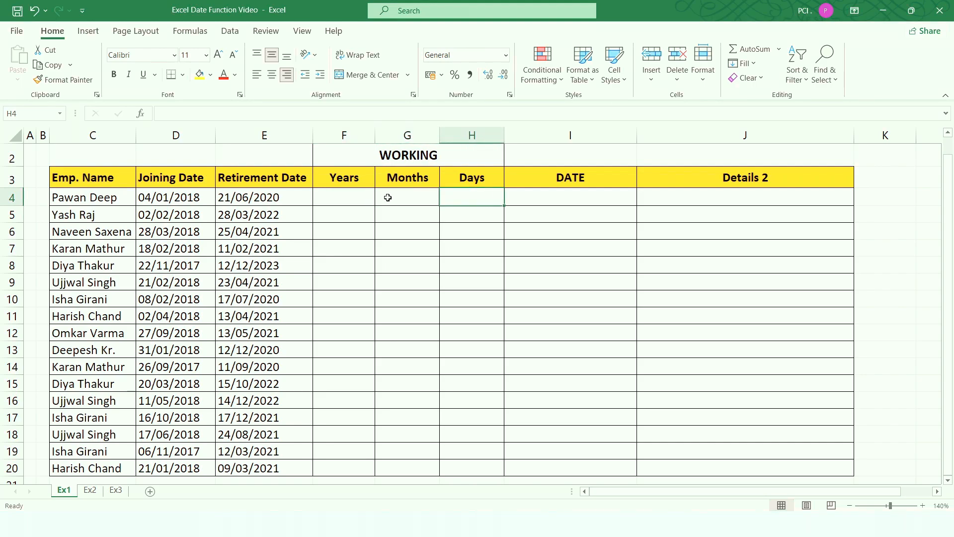
# - Calculate the completed years of service in F4 with the formula =DATEDIF(D4,E4,"Y")
pyautogui.click(358, 196)
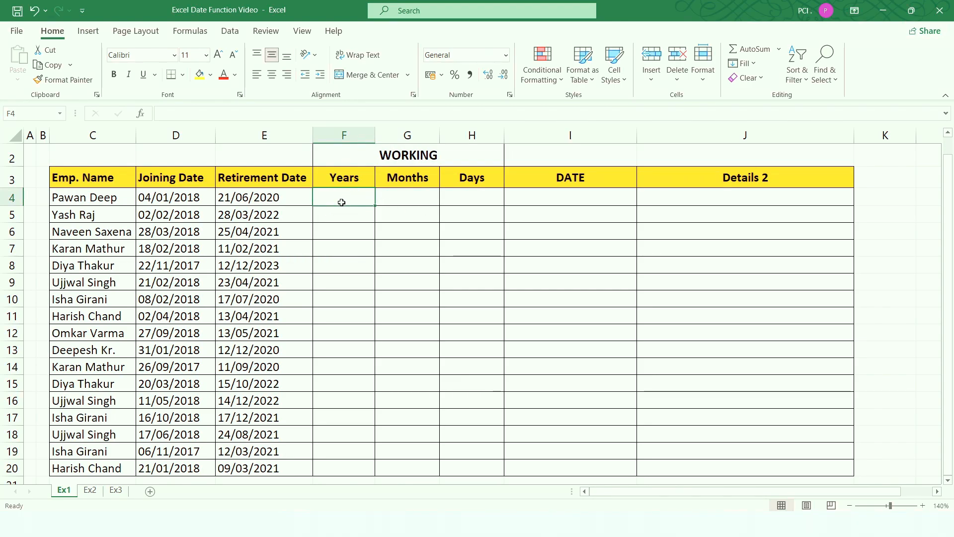
pyautogui.write('=da')
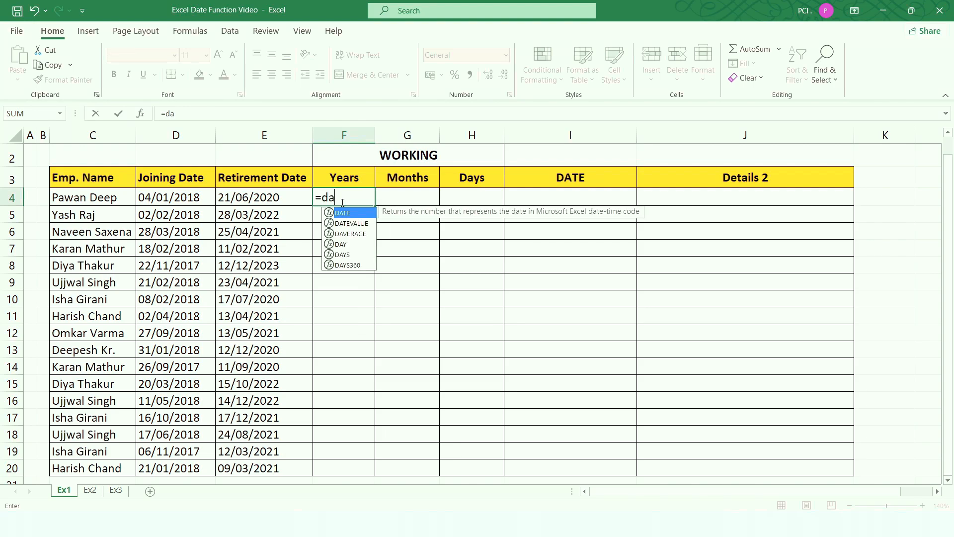
pyautogui.write('tedi')
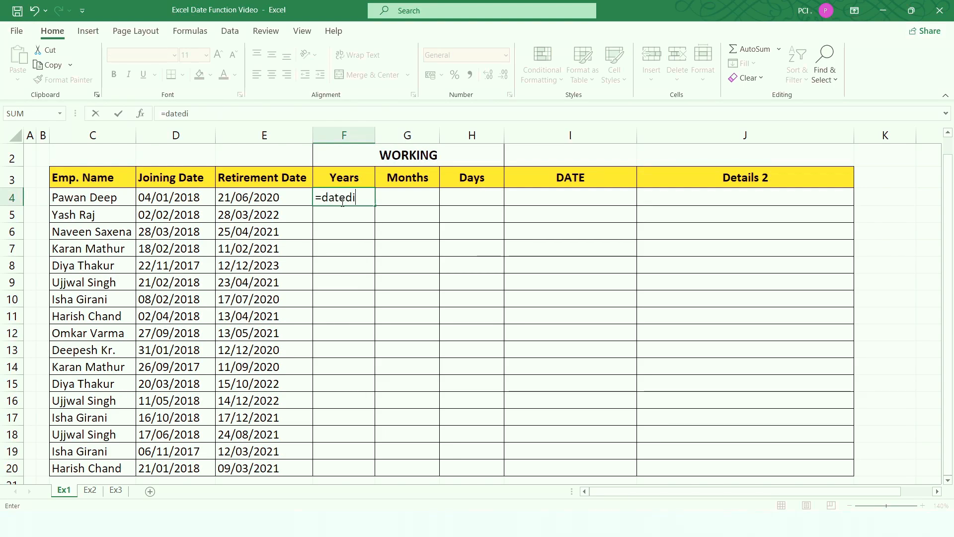
pyautogui.write('f')
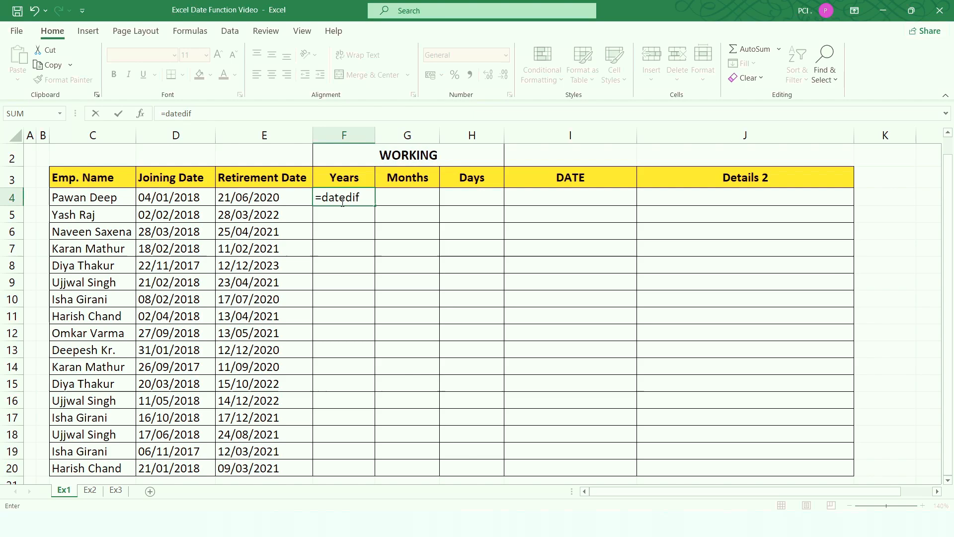
pyautogui.write('(')
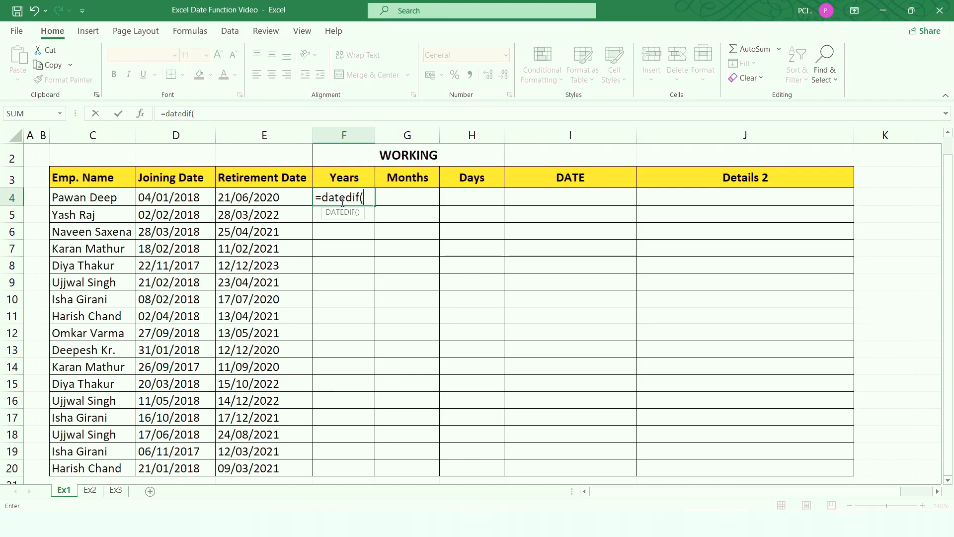
pyautogui.click(162, 201)
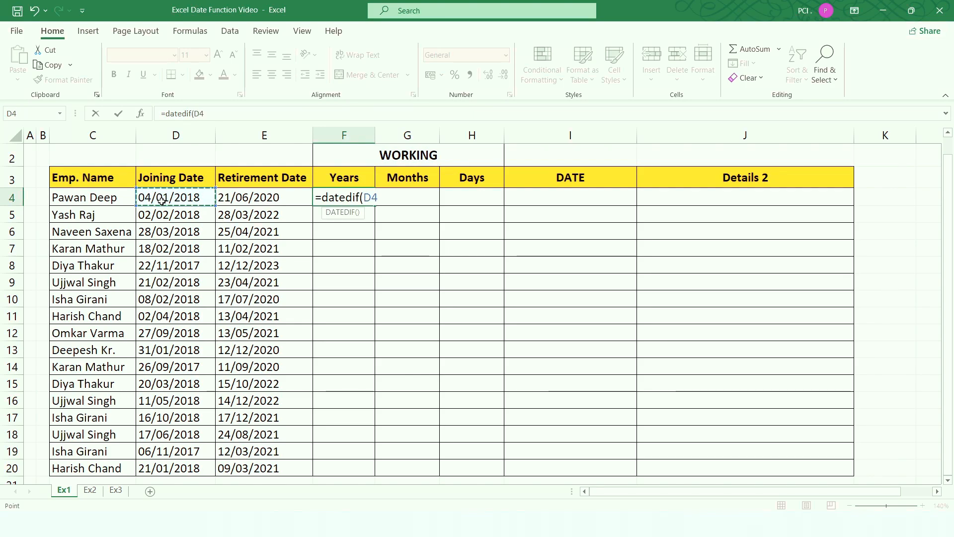
pyautogui.write(',')
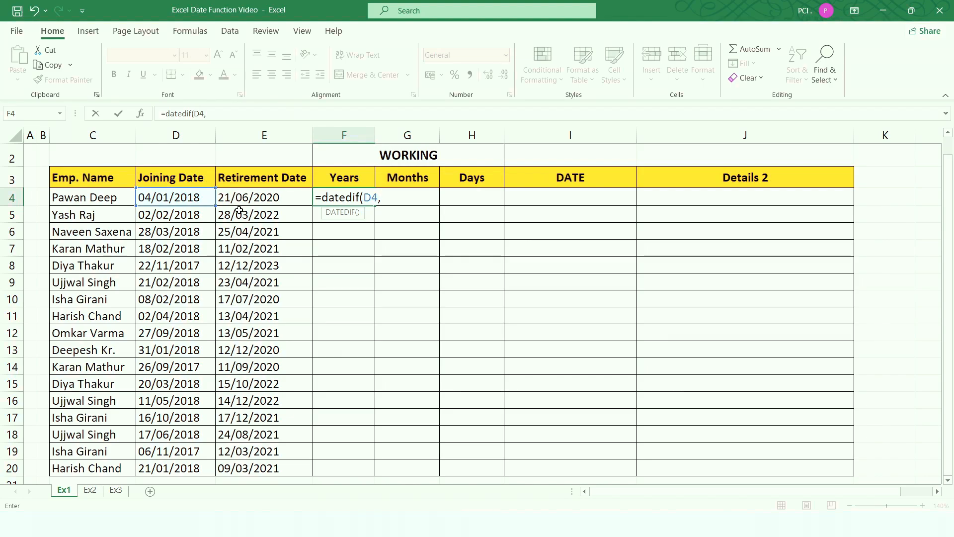
pyautogui.click(259, 201)
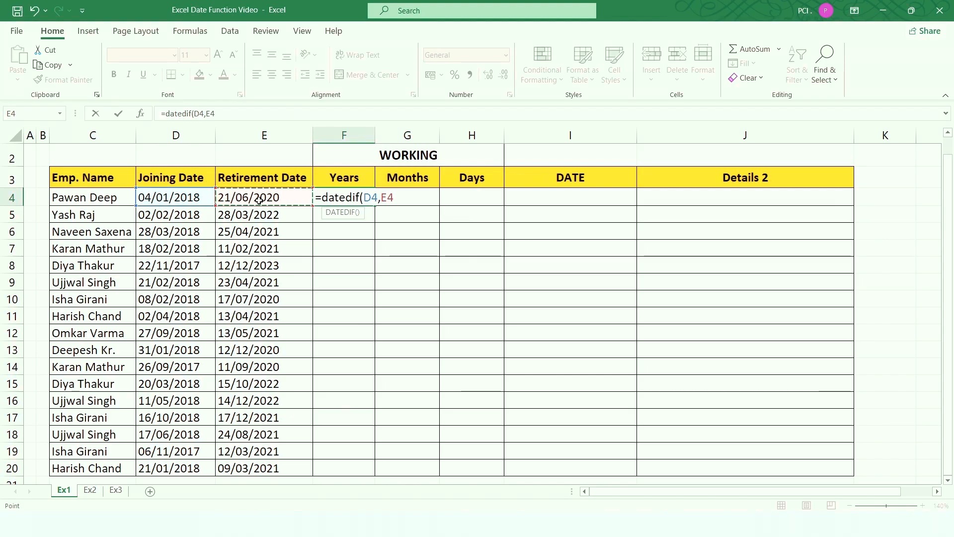
pyautogui.write(',')
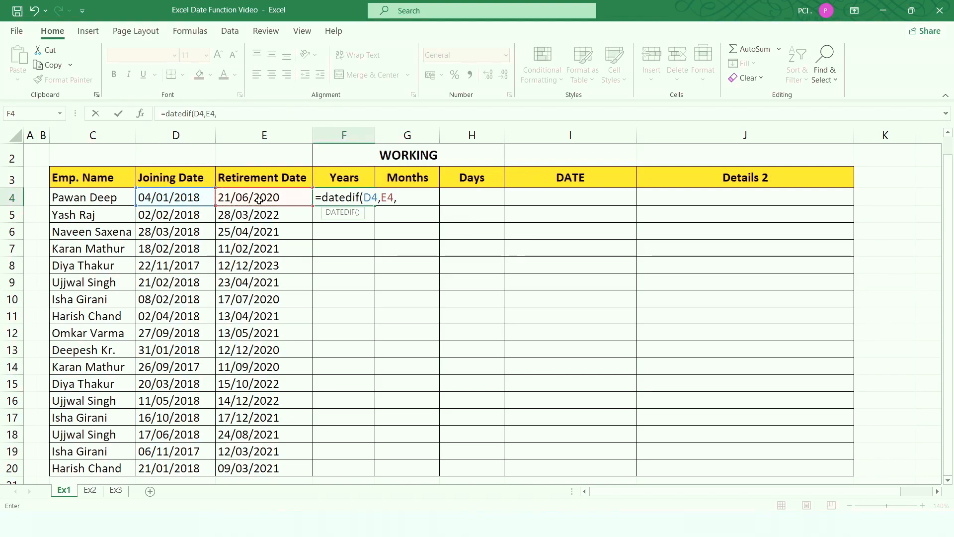
pyautogui.write('"')
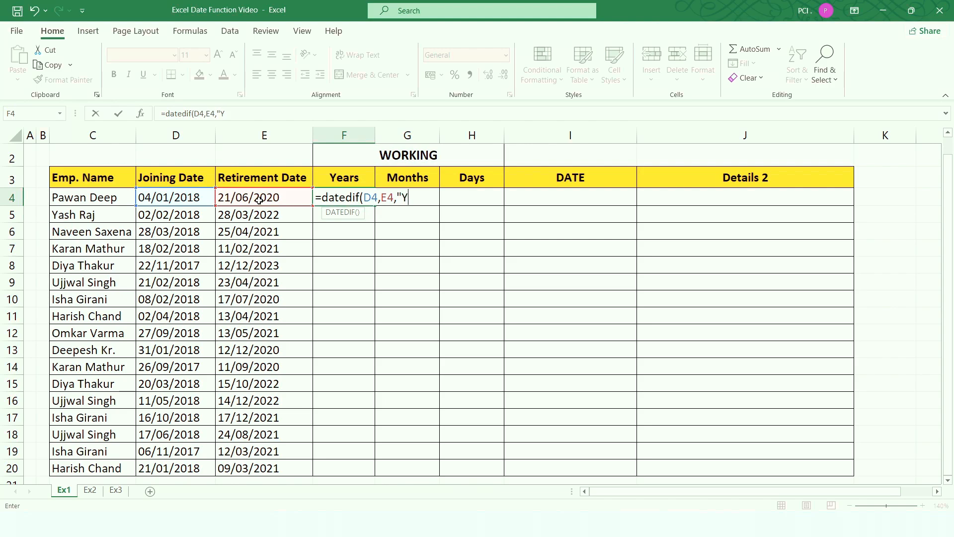
pyautogui.write('Y"')
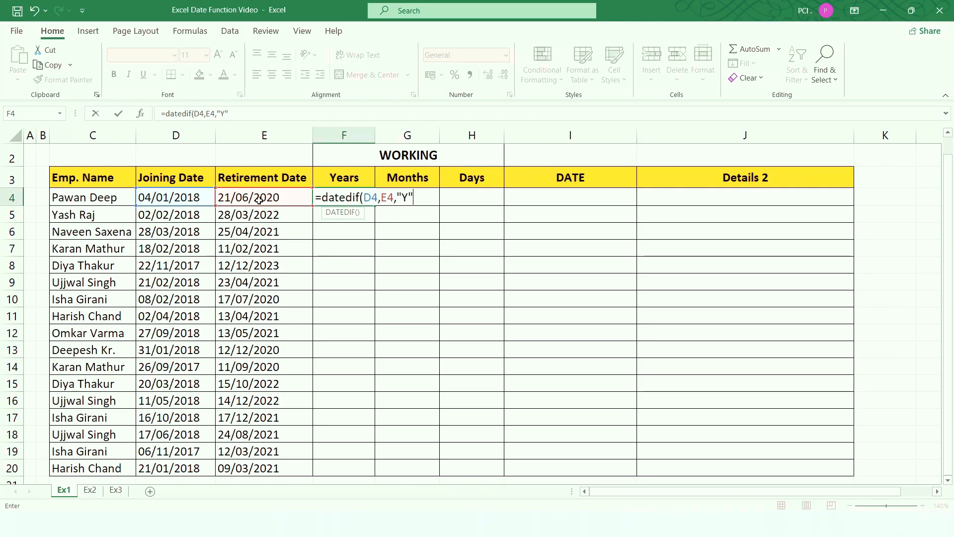
pyautogui.write(')')
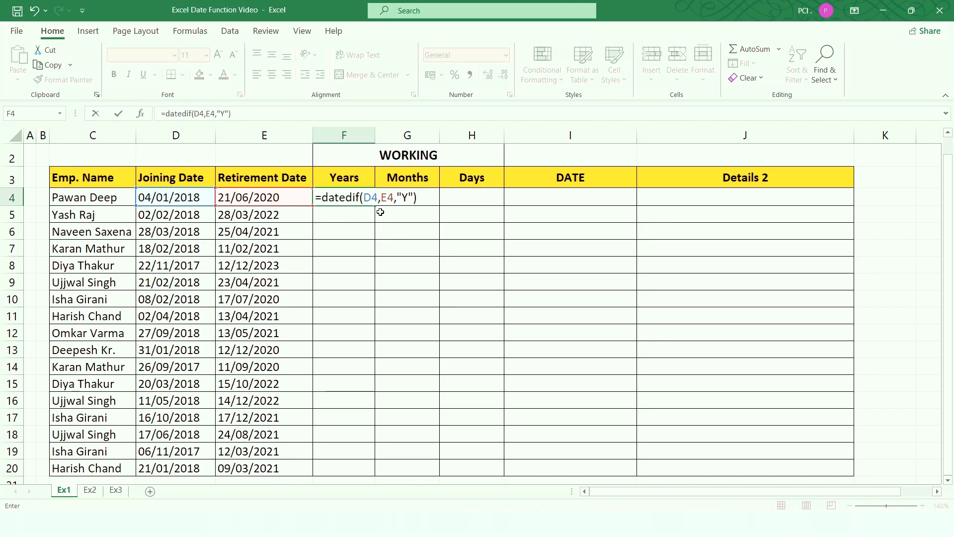
pyautogui.press('Return')
# - Check the F4 result against its two dates and fill the Years formula down through F20
pyautogui.click(346, 199)
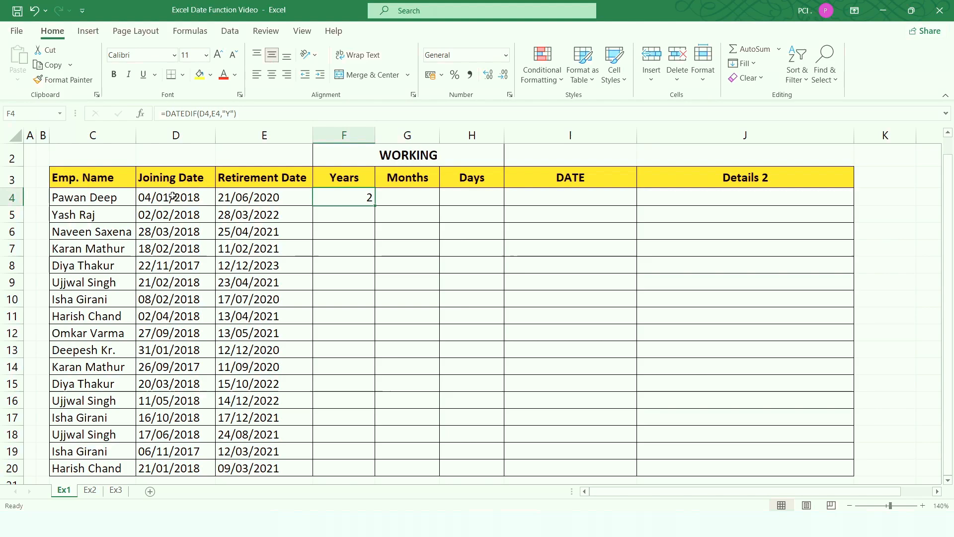
pyautogui.moveTo(179, 197); pyautogui.dragTo(246, 197)
pyautogui.click(365, 193)
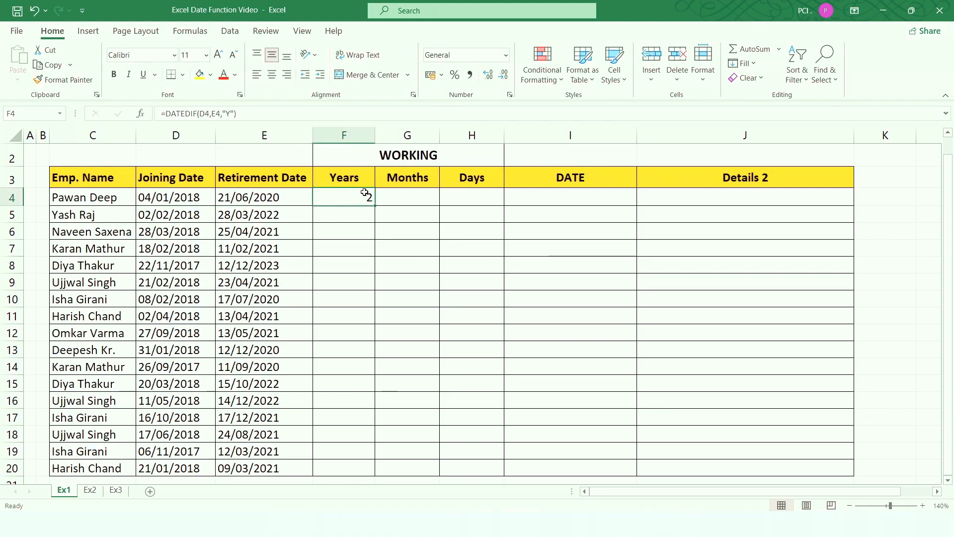
pyautogui.moveTo(375, 206); pyautogui.dragTo(364, 472)
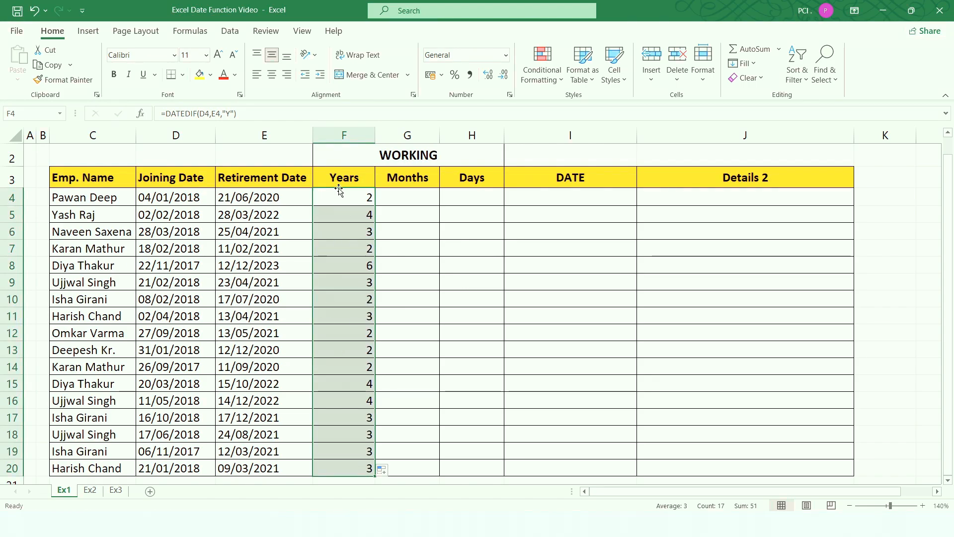
# - Calculate the remaining months of service in G4 with =DATEDIF(D4,E4,"YM") and fill the formula down through G20
pyautogui.click(420, 198)
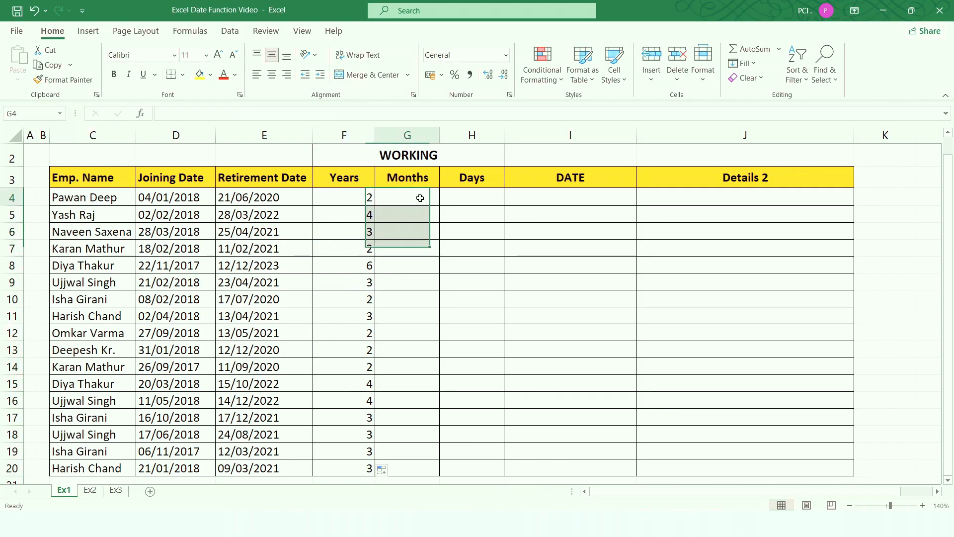
pyautogui.write('=')
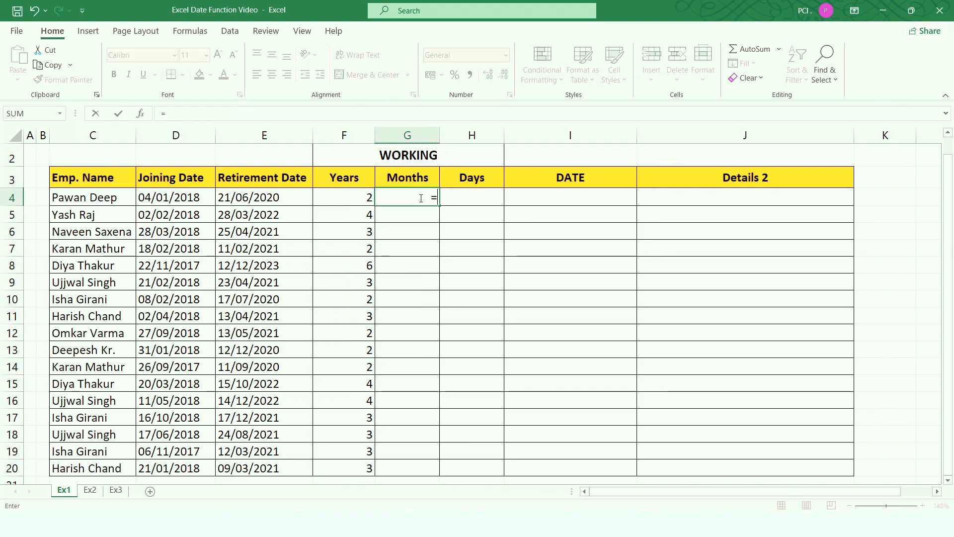
pyautogui.write('da')
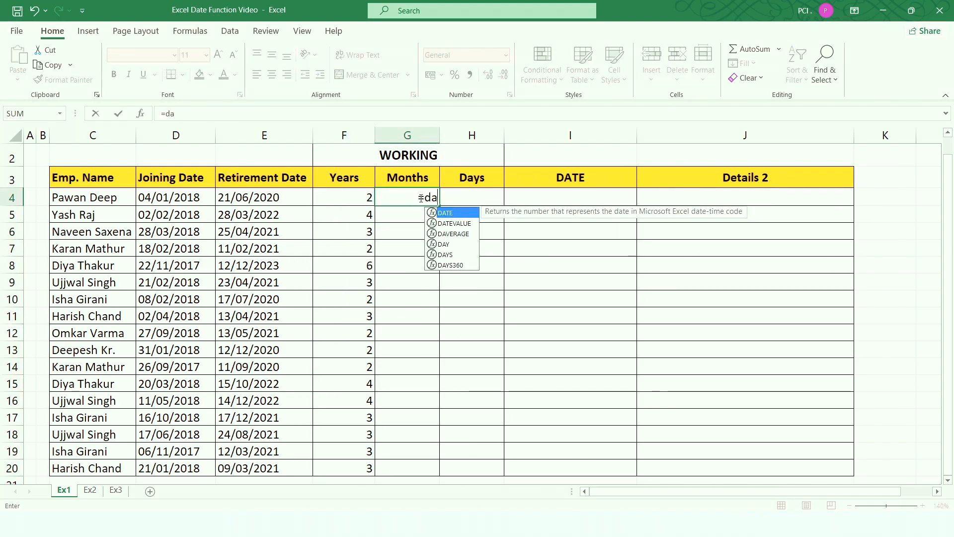
pyautogui.write('tedi')
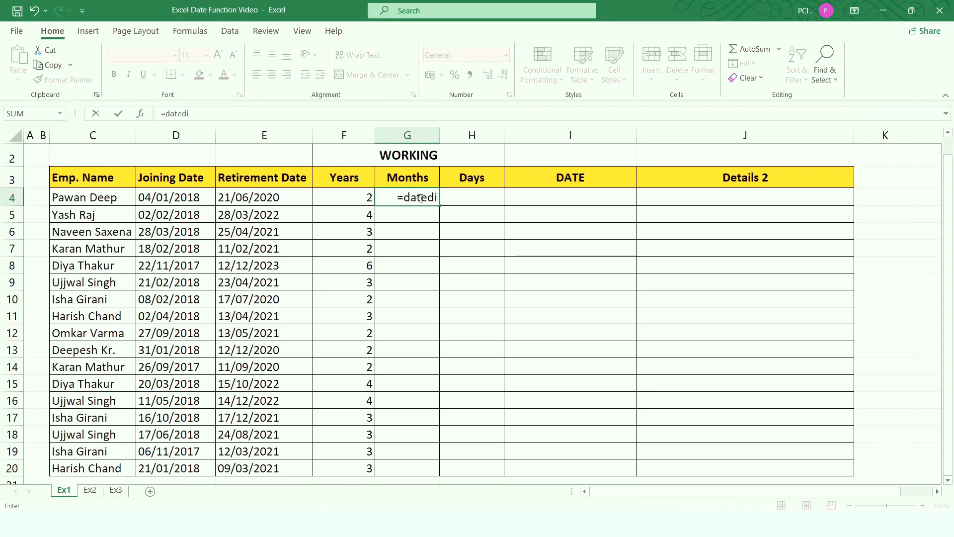
pyautogui.write('f(')
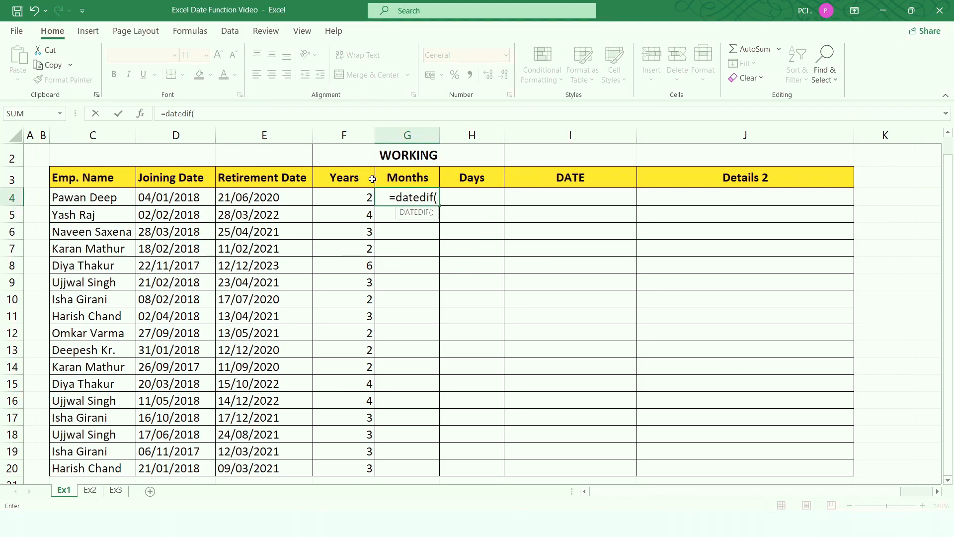
pyautogui.click(166, 199)
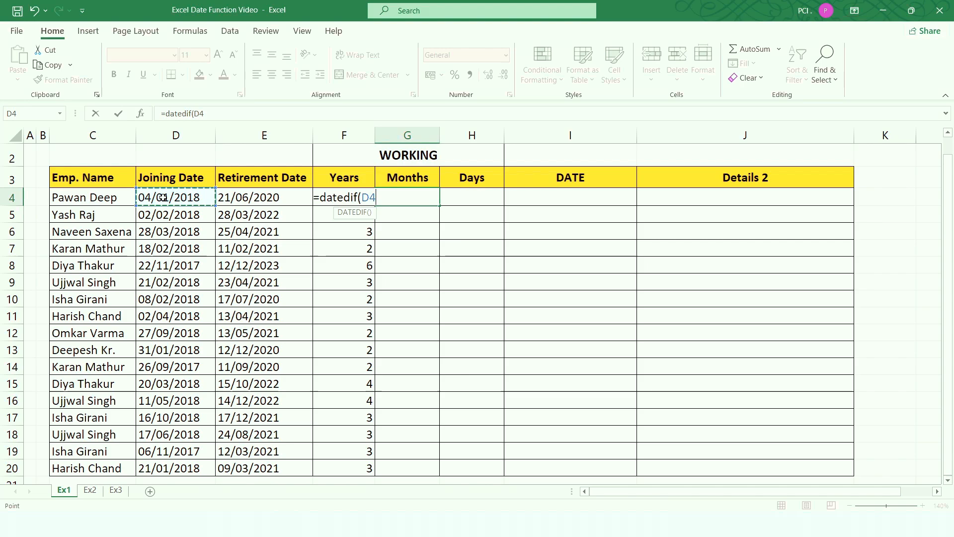
pyautogui.write(',')
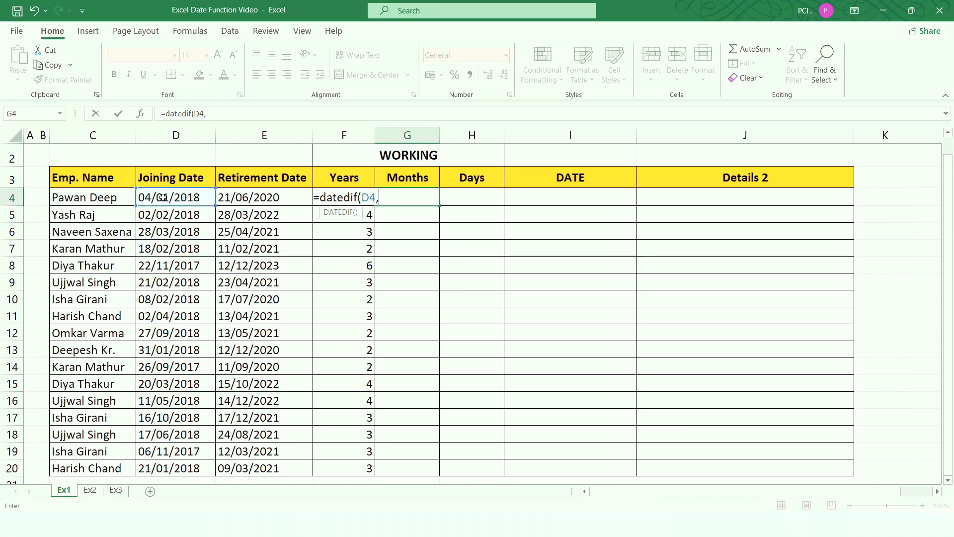
pyautogui.click(240, 197)
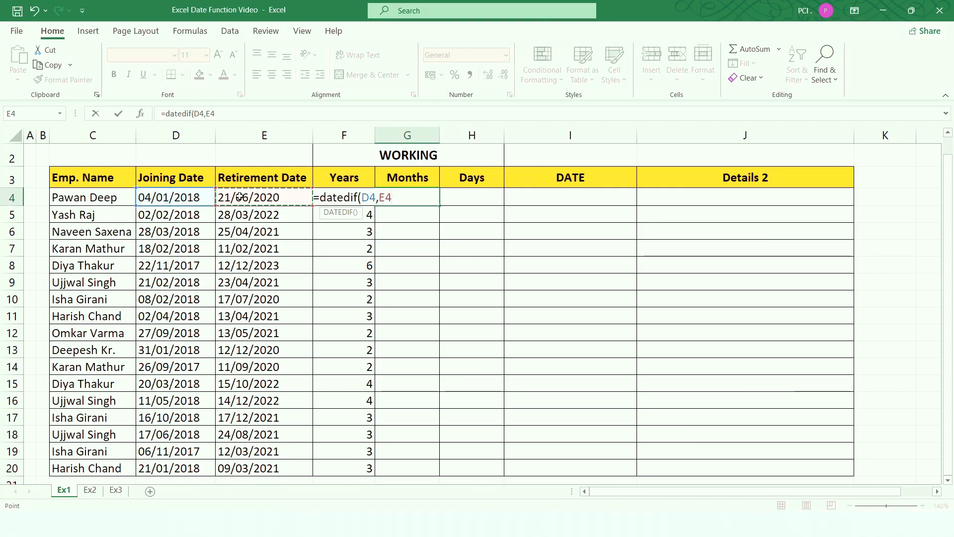
pyautogui.write(',"')
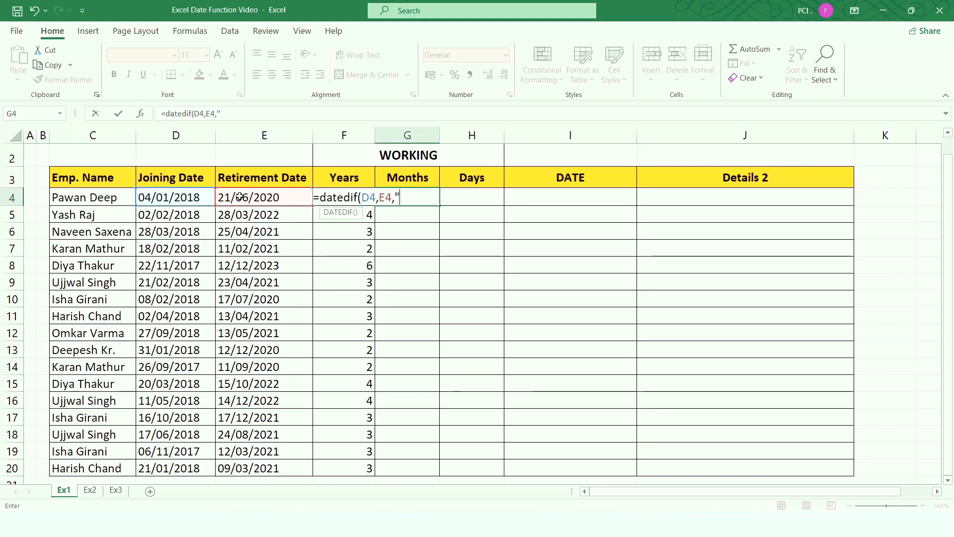
pyautogui.write('YM")')
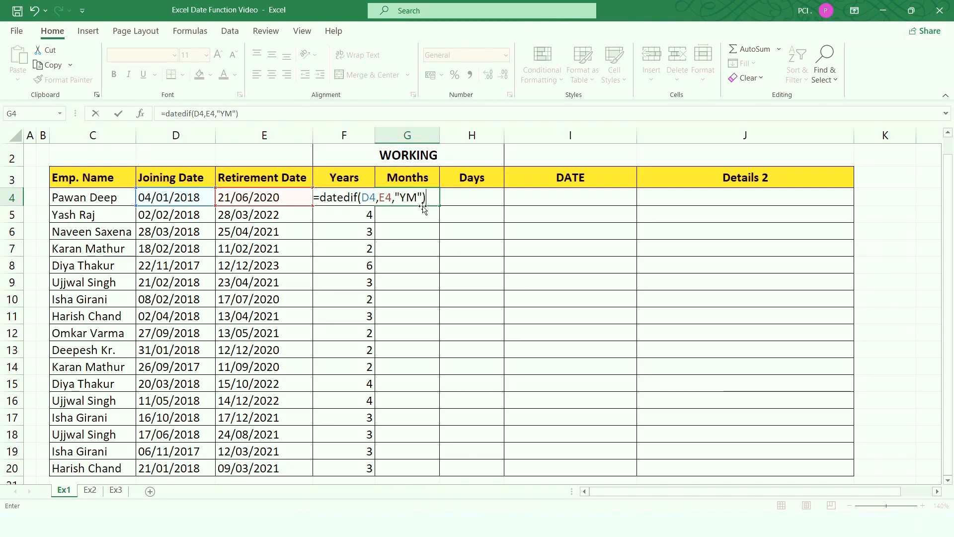
pyautogui.press('Return')
pyautogui.click(420, 194)
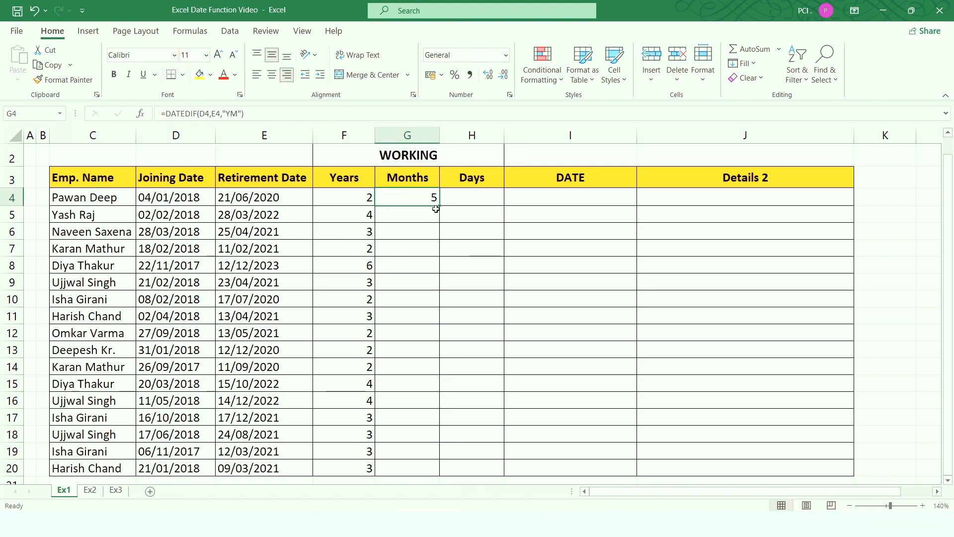
pyautogui.doubleClick(438, 206)
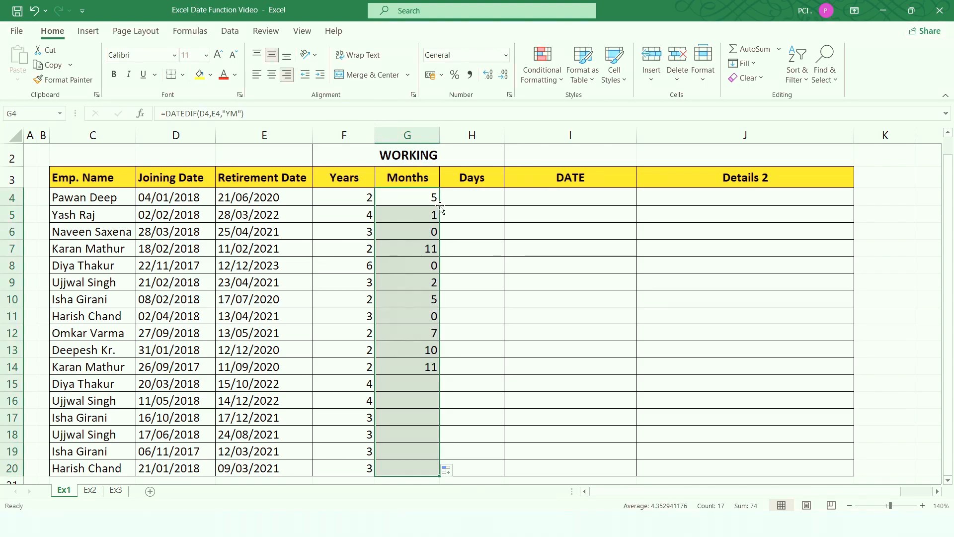
# - Calculate the remaining days of service in H4 with =DATEDIF(D4,E4,"MD") and fill the formula down through H20
pyautogui.click(477, 196)
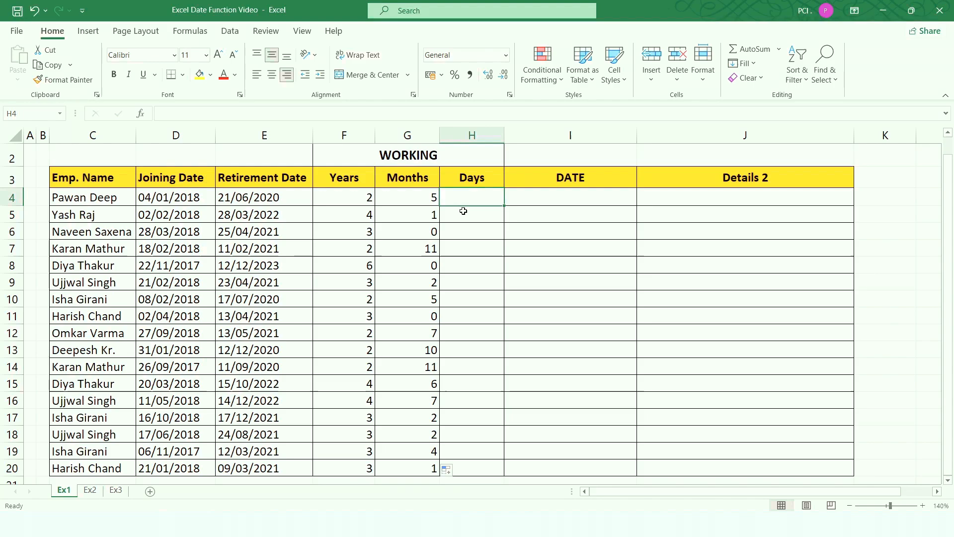
pyautogui.write('=da')
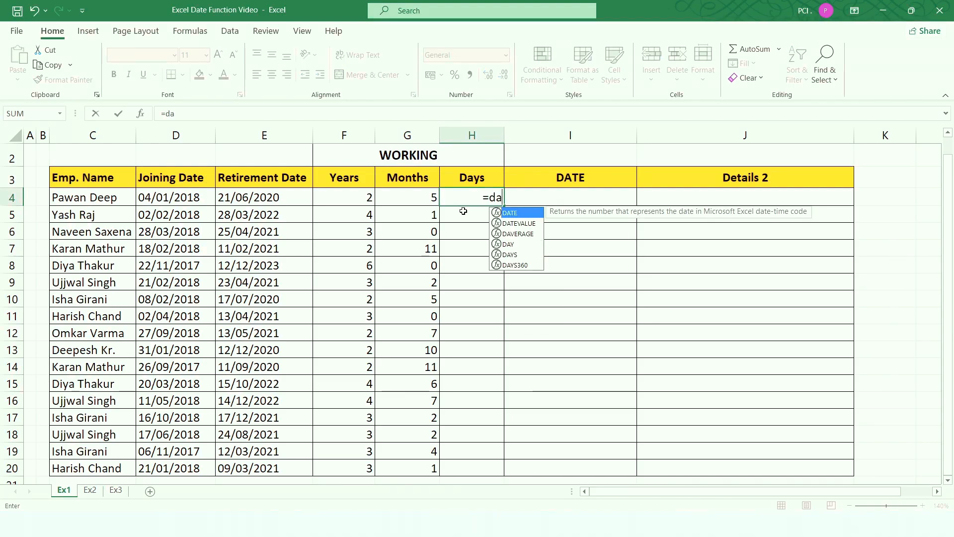
pyautogui.write('tedi')
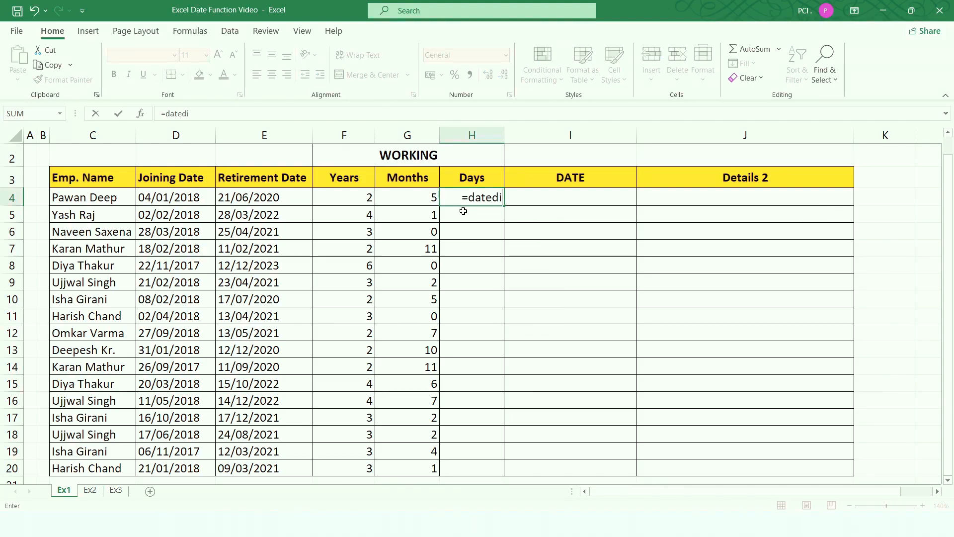
pyautogui.write('f(')
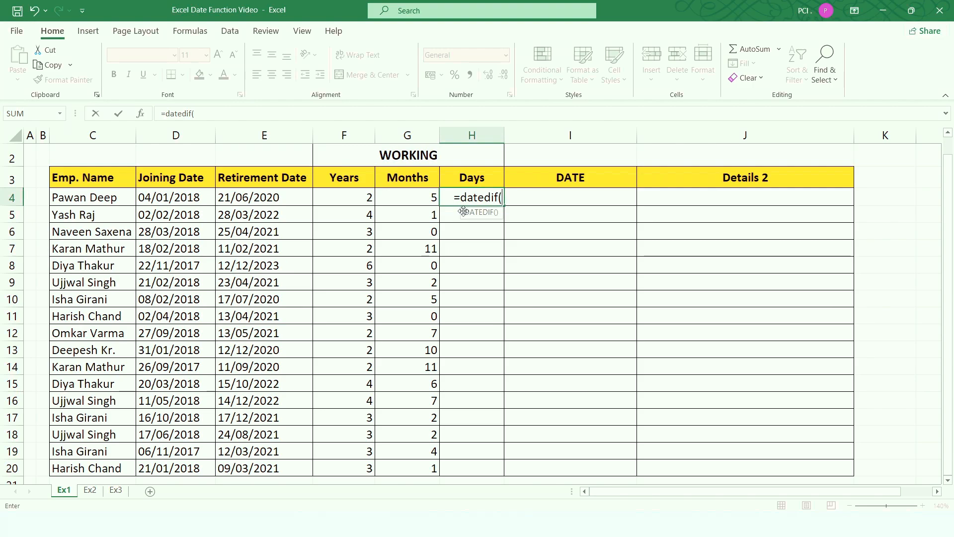
pyautogui.click(171, 198)
pyautogui.write(',')
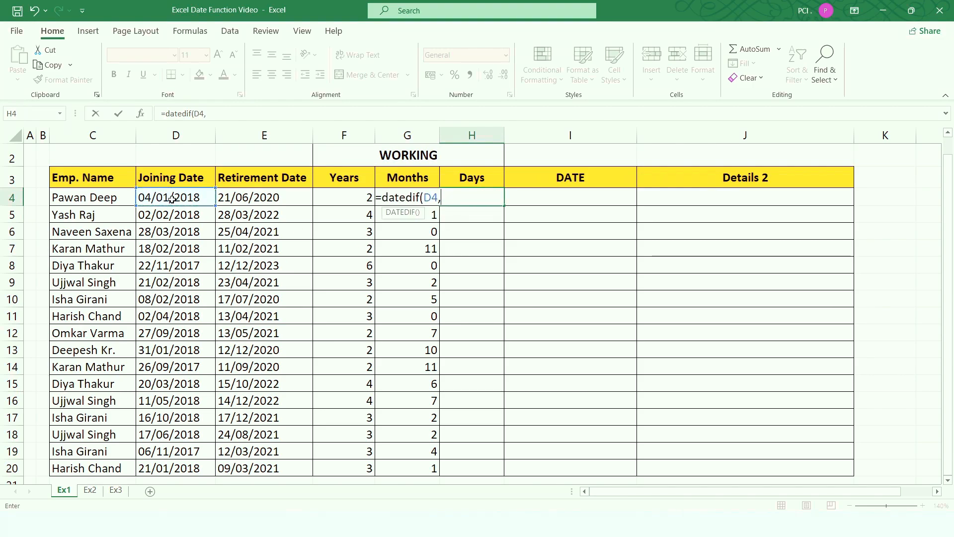
pyautogui.click(244, 198)
pyautogui.write(',')
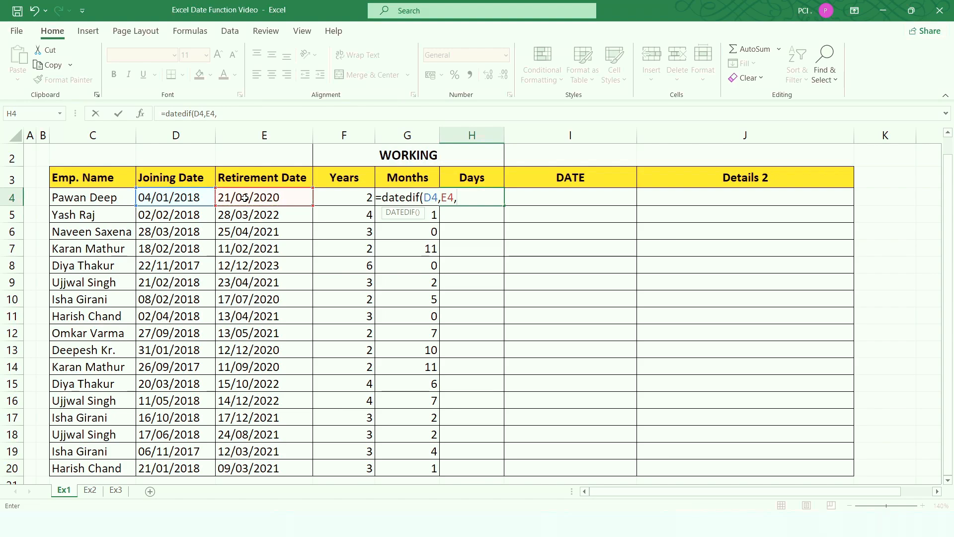
pyautogui.write('"MD")')
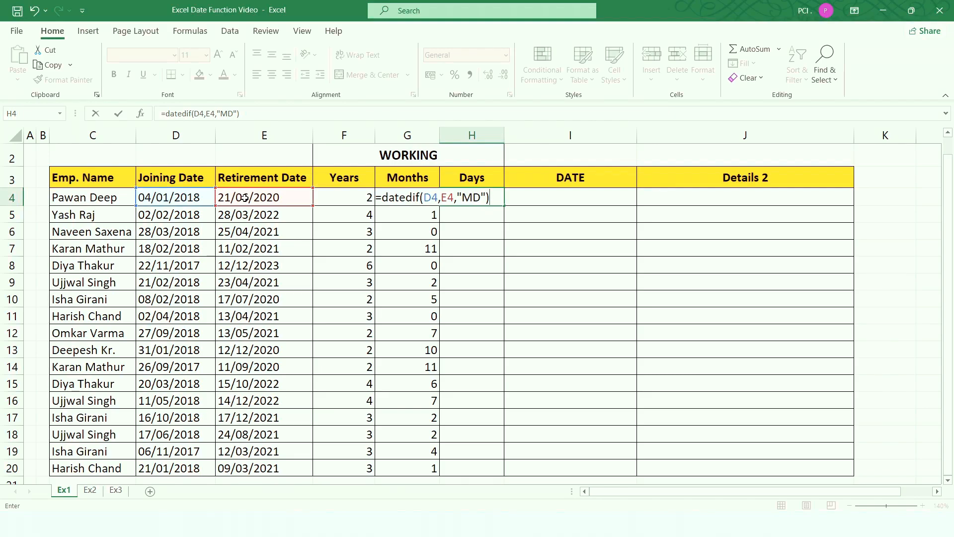
pyautogui.press('Return')
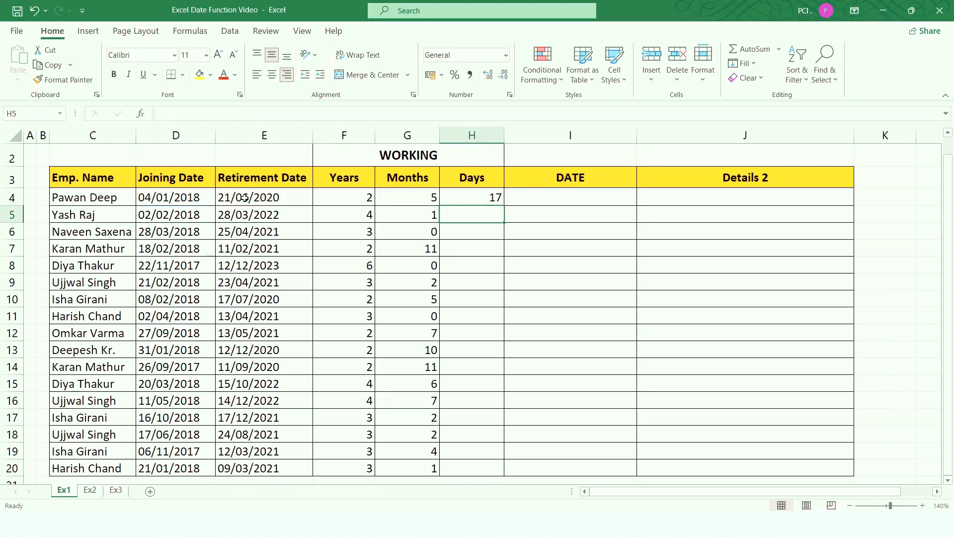
pyautogui.click(488, 201)
pyautogui.doubleClick(505, 208)
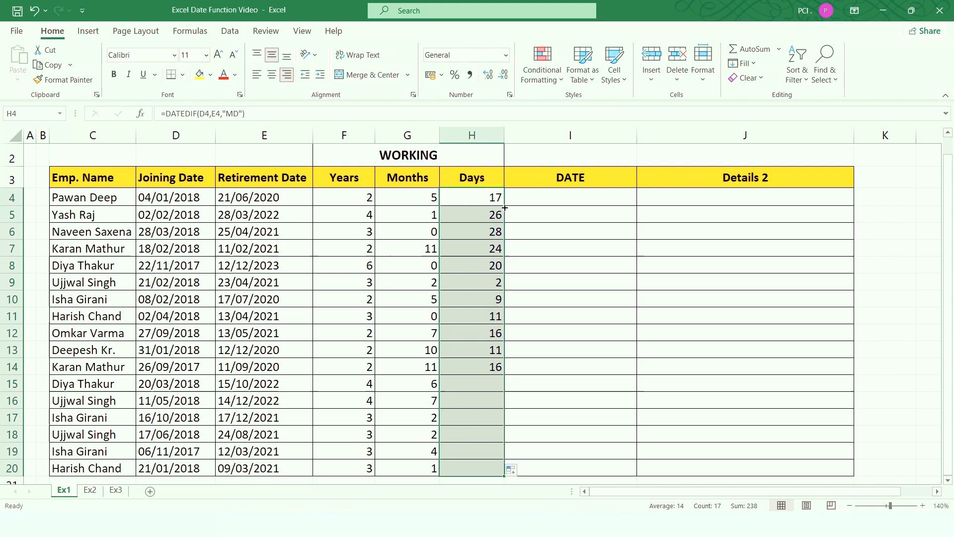
# - Examine the first employee's Years and Months values alongside the empty DATE column
pyautogui.click(567, 213)
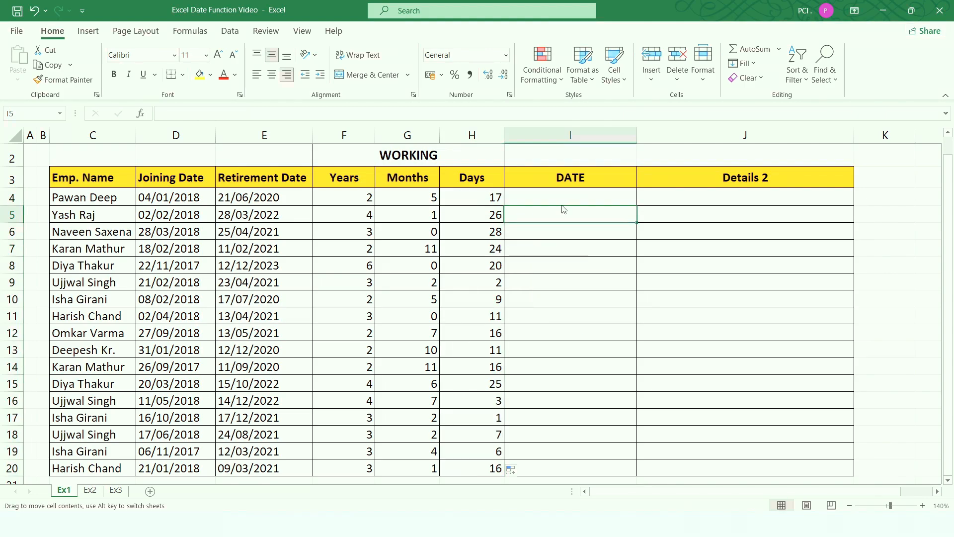
pyautogui.click(567, 198)
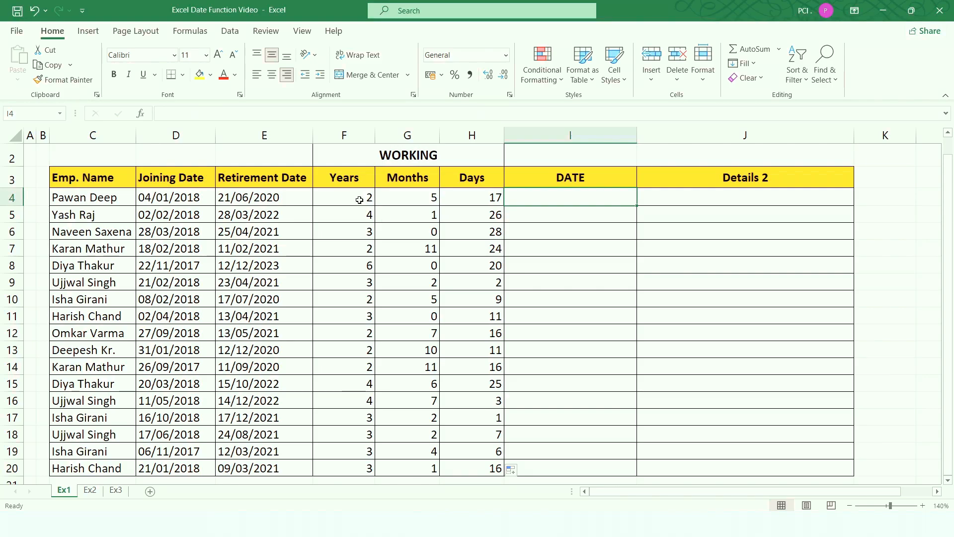
pyautogui.click(359, 200)
pyautogui.click(546, 201)
pyautogui.click(425, 198)
pyautogui.click(569, 204)
pyautogui.click(581, 183)
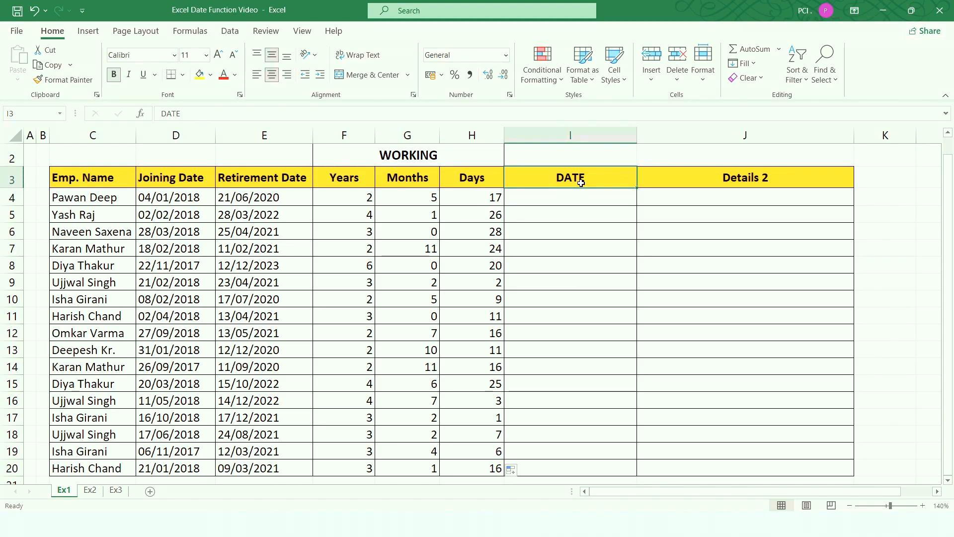
# - Begin a formula in I4 that joins the years and months with text labels: =F4&" Years"&G4&" Months"
pyautogui.click(553, 193)
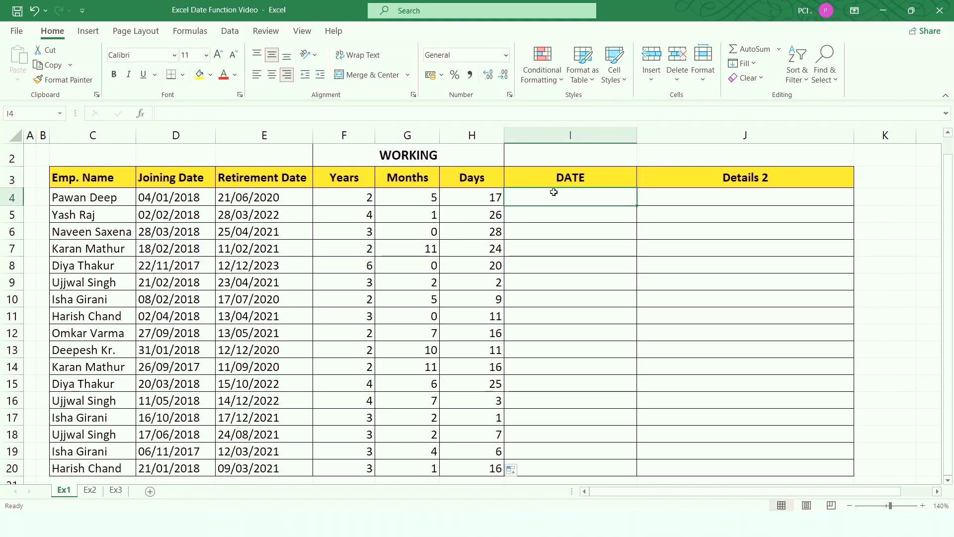
pyautogui.write('=')
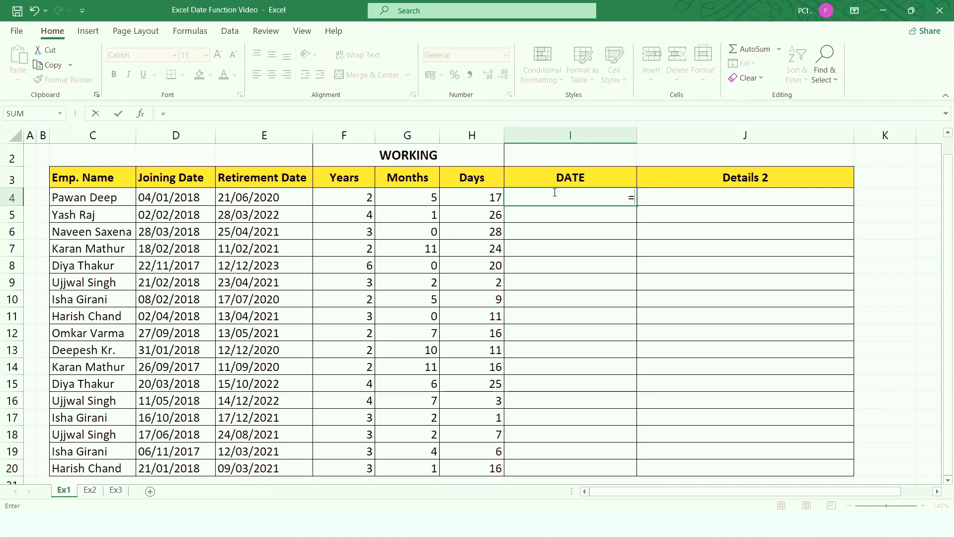
pyautogui.click(366, 201)
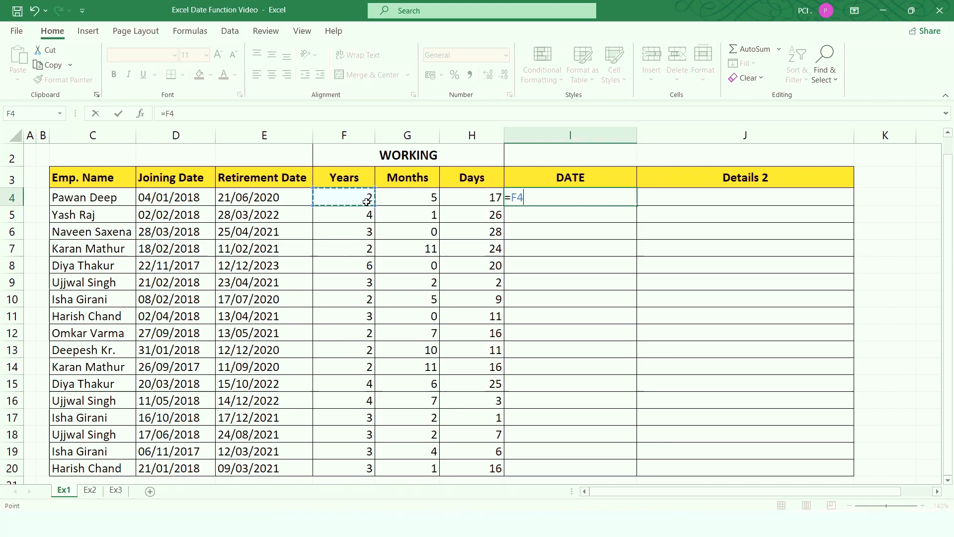
pyautogui.write('&')
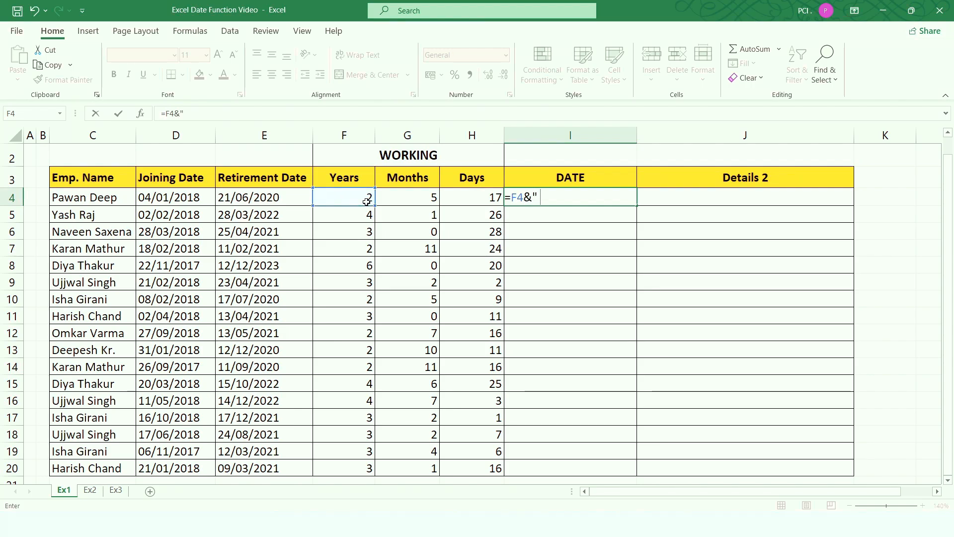
pyautogui.write('" Years')
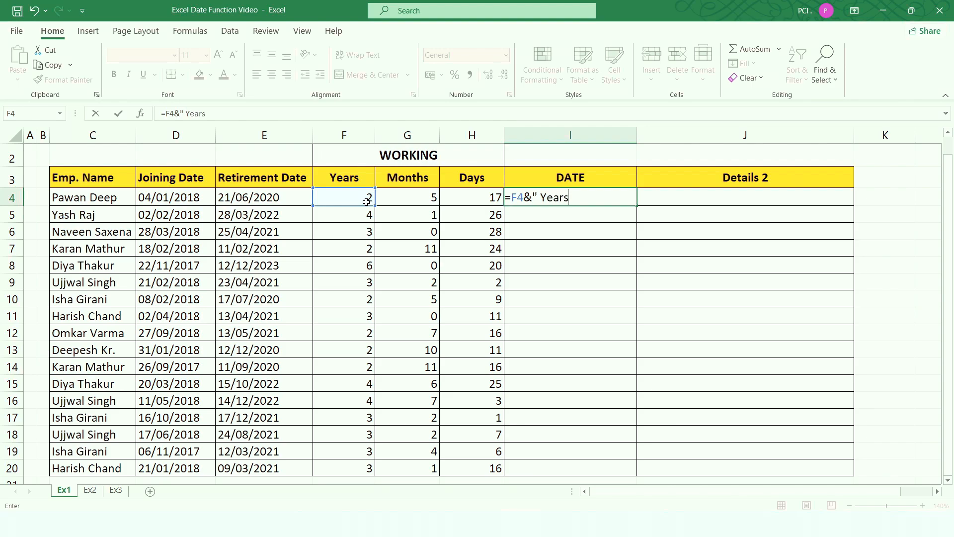
pyautogui.write('"&')
pyautogui.click(412, 201)
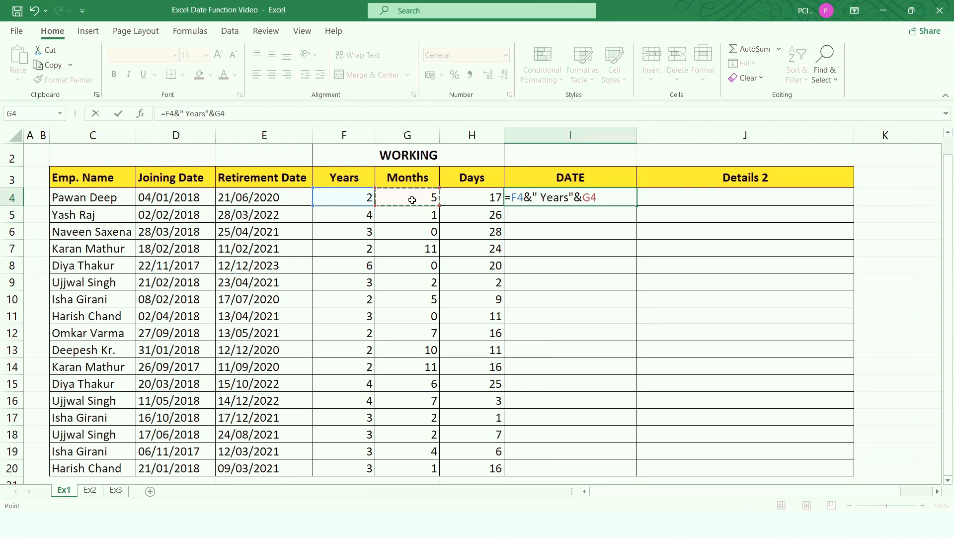
pyautogui.write('&')
pyautogui.write('" ')
pyautogui.write('Mo')
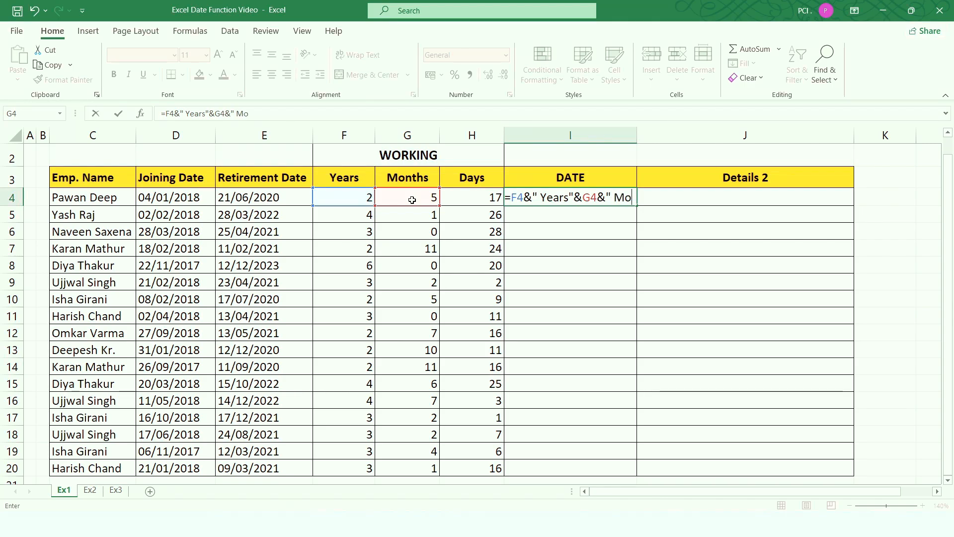
pyautogui.write('nths')
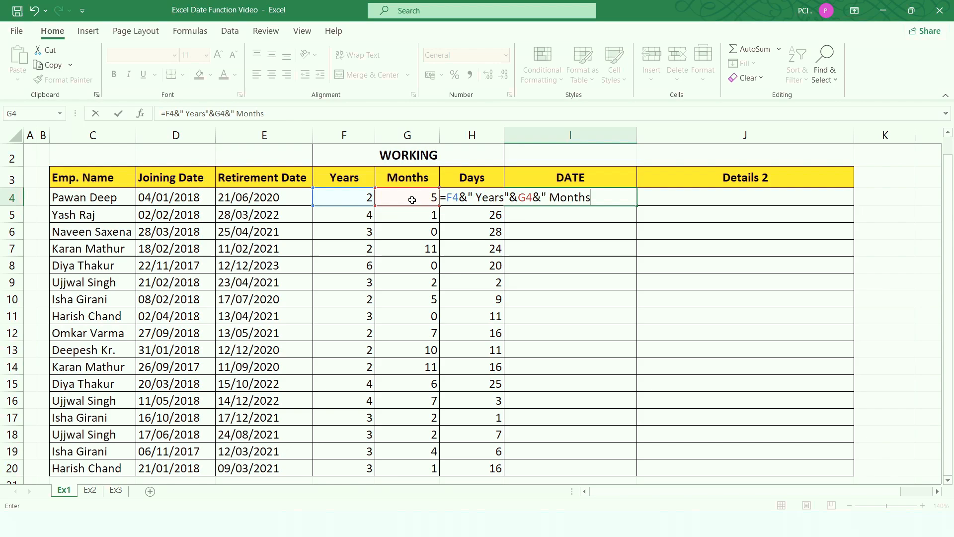
pyautogui.write('"')
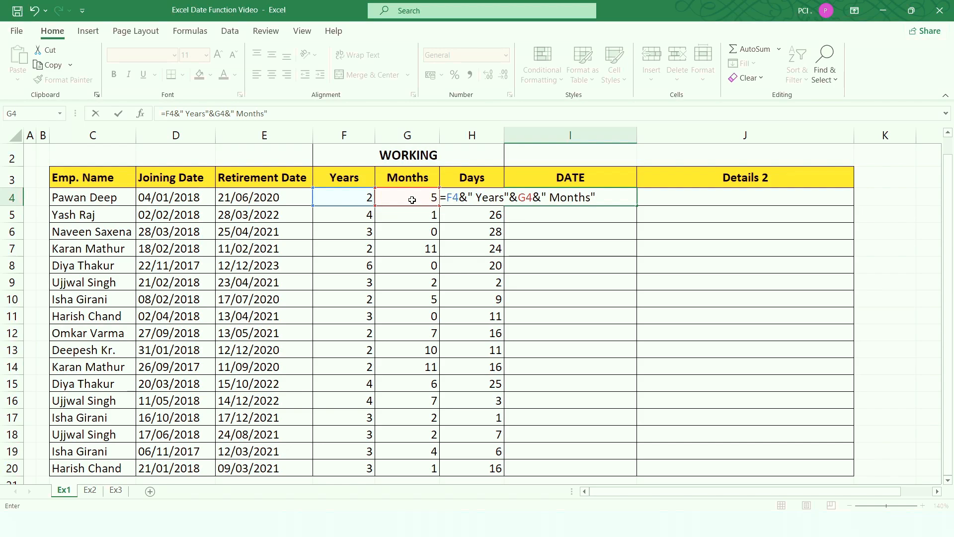
# - Append the days value and its label, completing the I4 formula as =F4&" Years"&G4&" Months"&H4&" ""Days"
pyautogui.write('&')
pyautogui.click(408, 199)
pyautogui.press('Right')
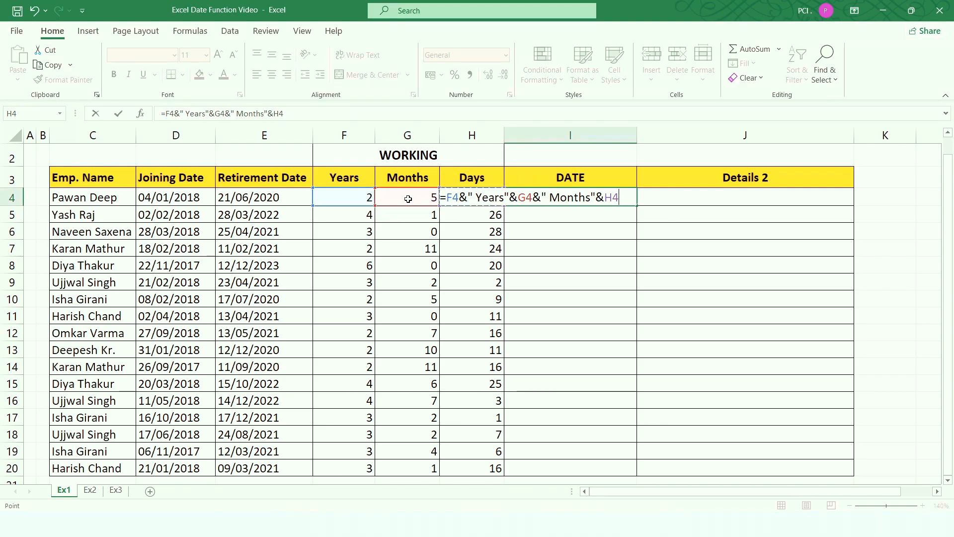
pyautogui.write('&" ')
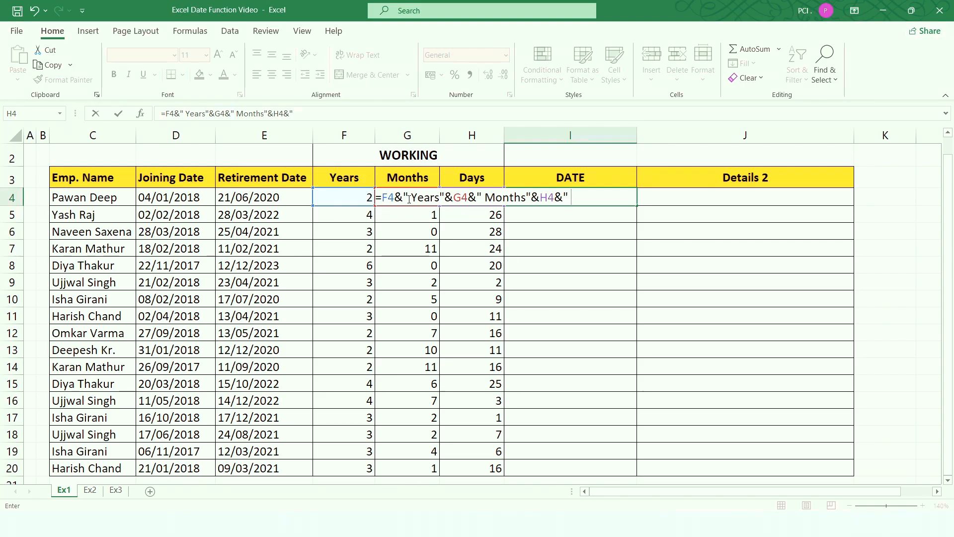
pyautogui.write('"D')
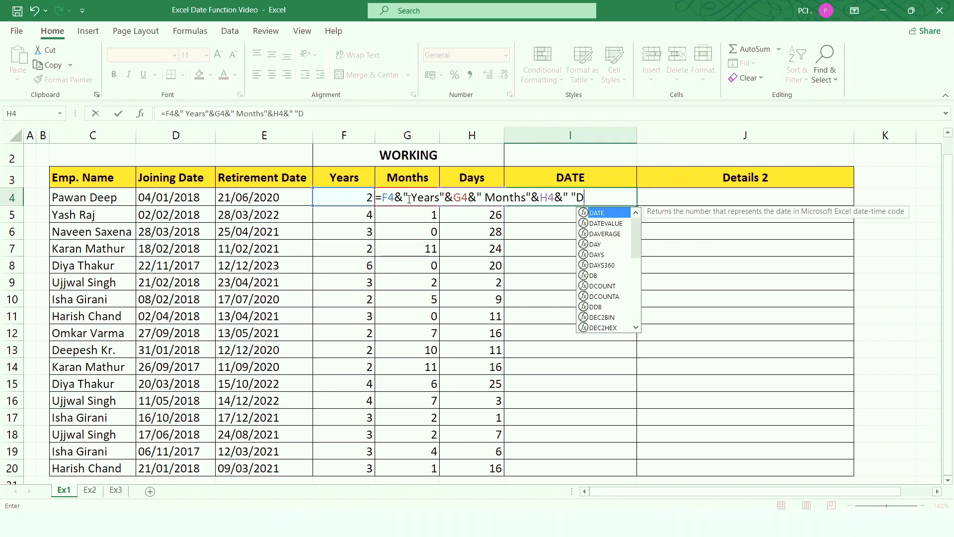
pyautogui.write('ays"')
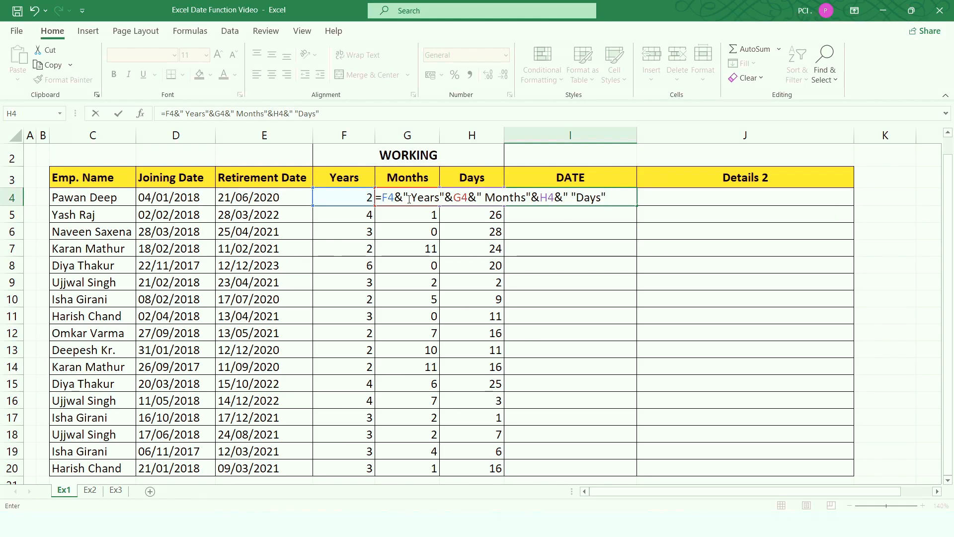
pyautogui.press('Return')
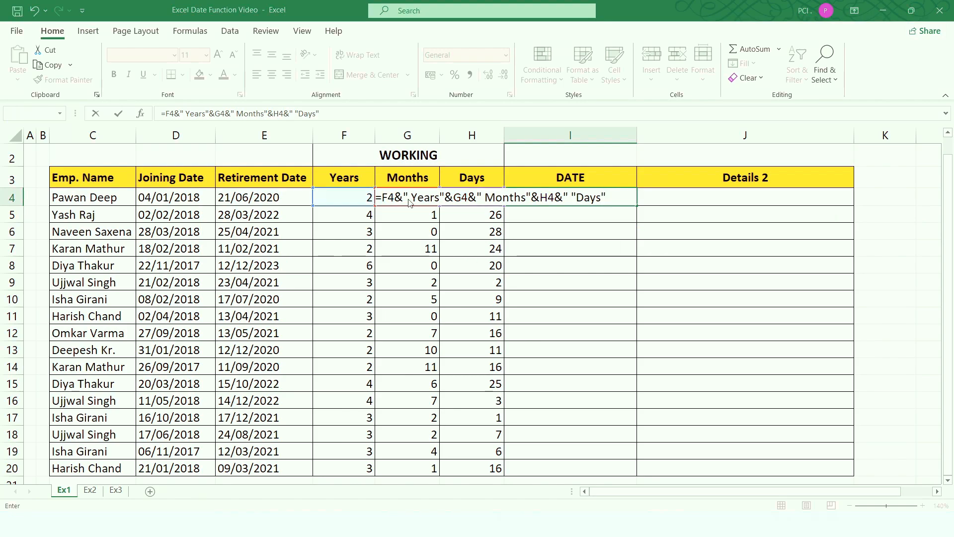
pyautogui.press('Return')
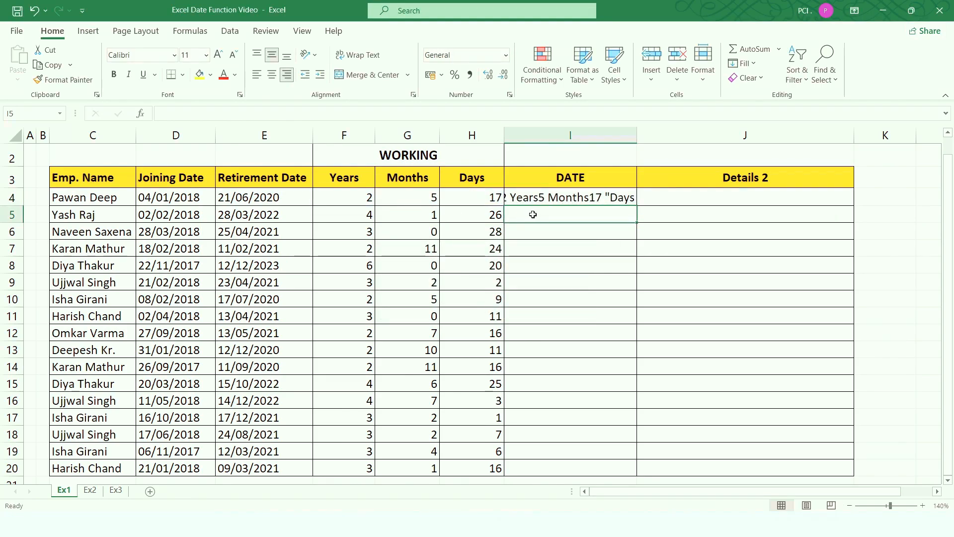
# - Fill the combined service formula from I4 down through I20 and autofit the DATE column's width
pyautogui.click(570, 198)
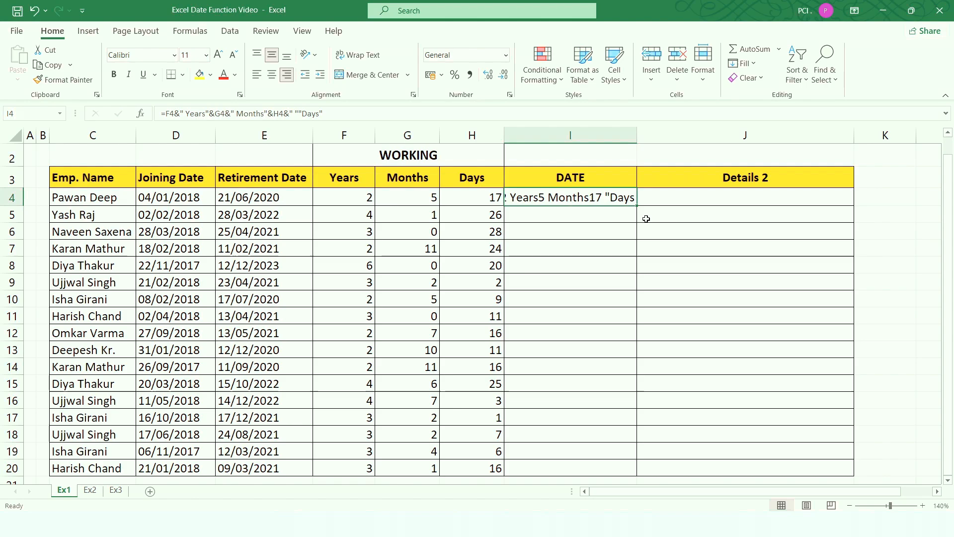
pyautogui.moveTo(637, 205); pyautogui.dragTo(582, 411)
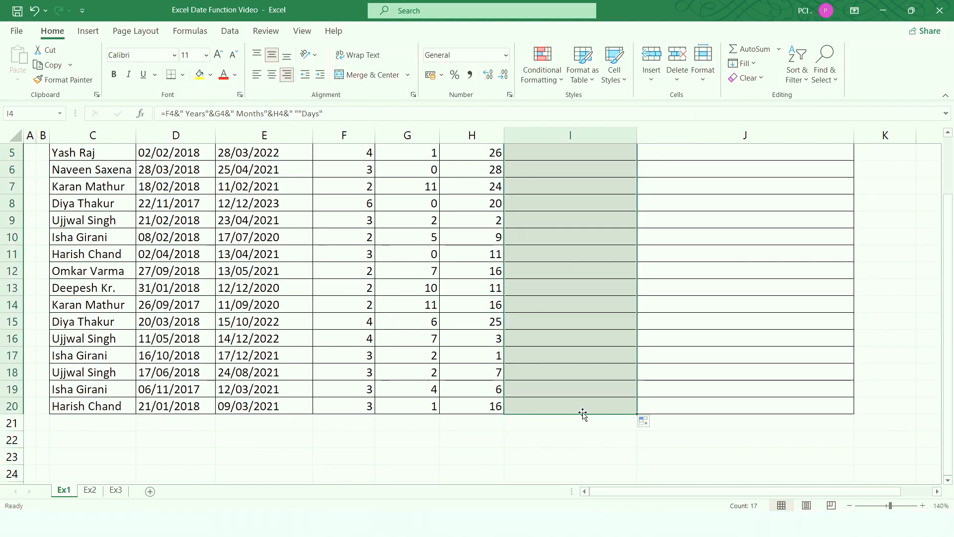
pyautogui.scroll(1, 635, 147)
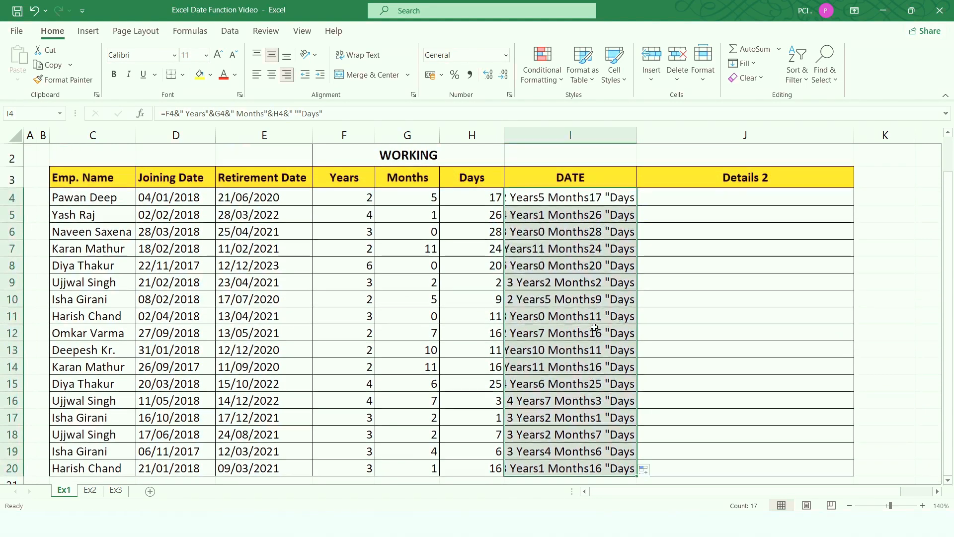
pyautogui.doubleClick(637, 135)
pyautogui.click(555, 192)
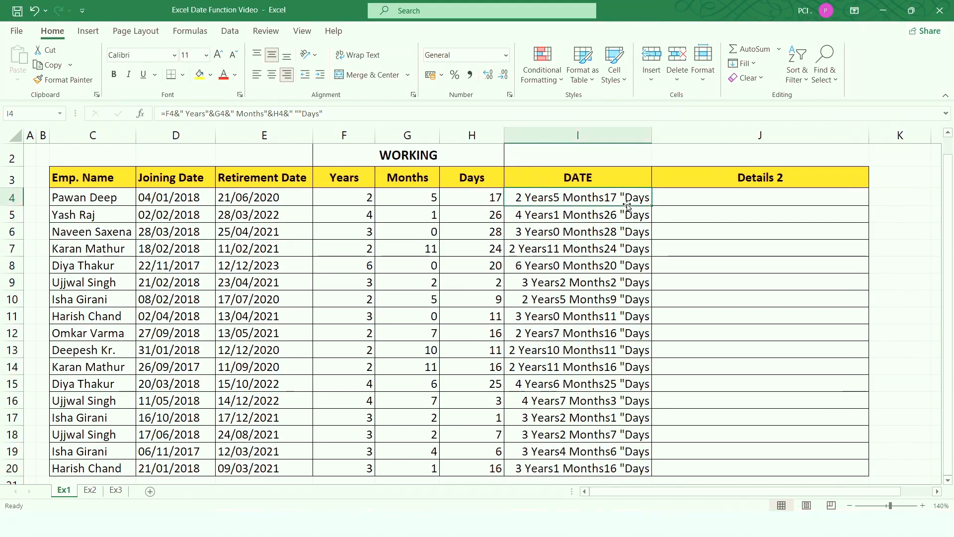
# - Correct the label spacing in I4 to =F4&" Years "&G4&" Months "&H4&" Days" and fill the formula down through I20
pyautogui.doubleClick(569, 197)
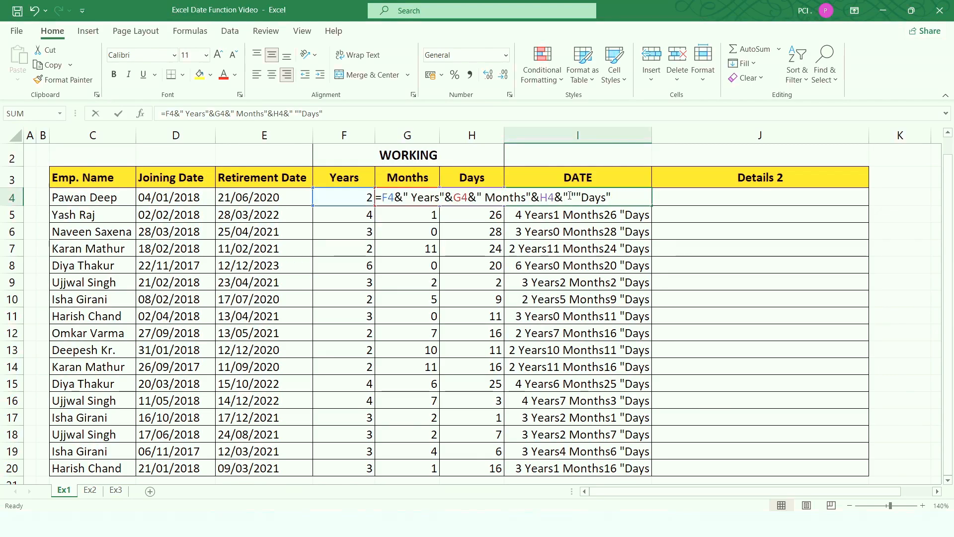
pyautogui.click(441, 198)
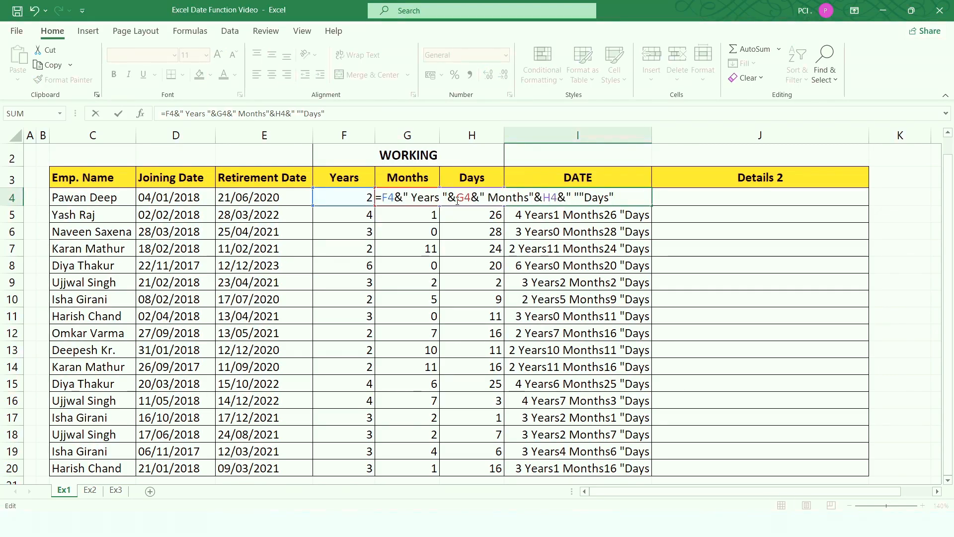
pyautogui.click(586, 199)
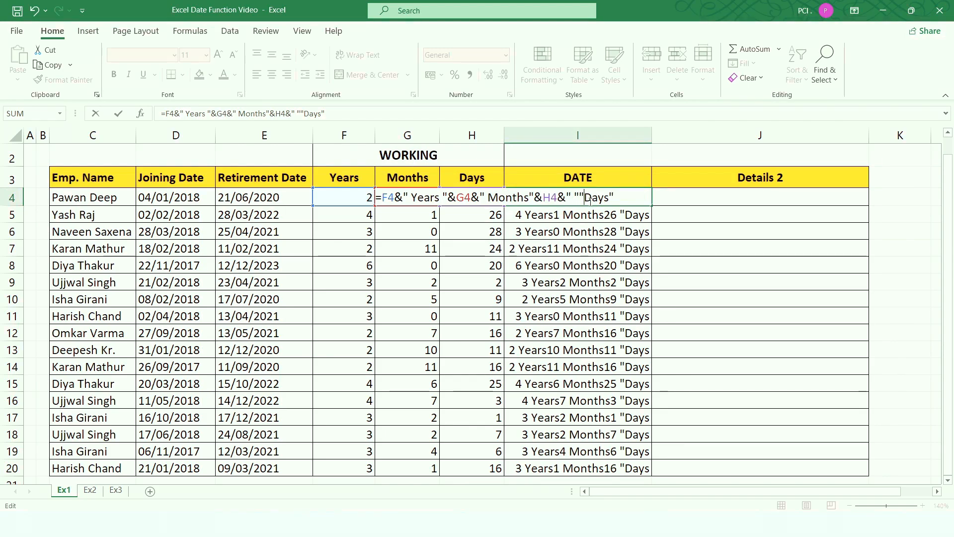
pyautogui.press('BackSpace')
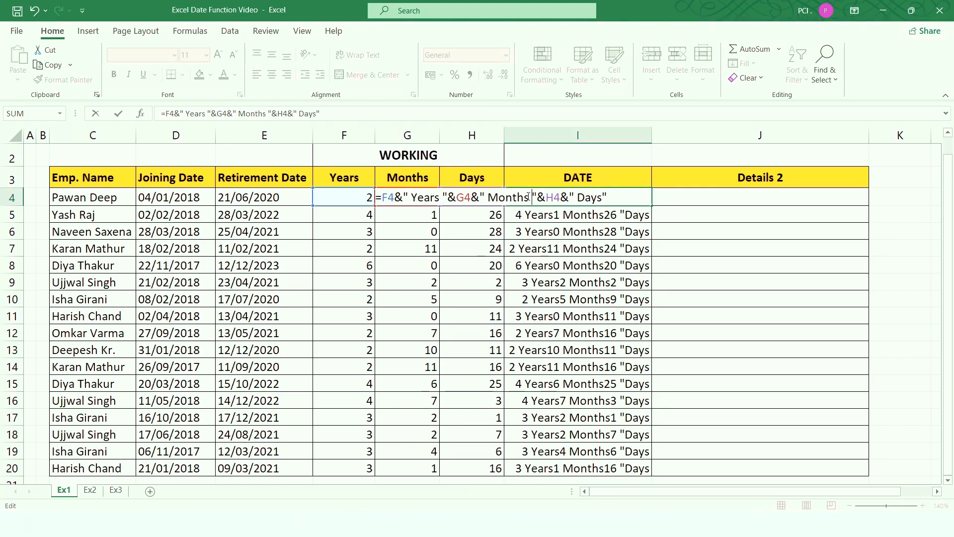
pyautogui.press('Return')
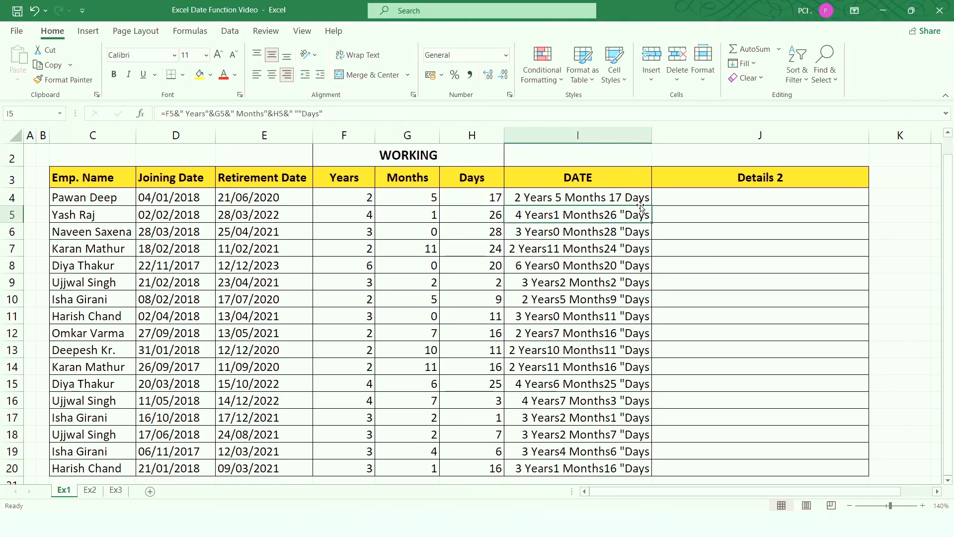
pyautogui.click(613, 196)
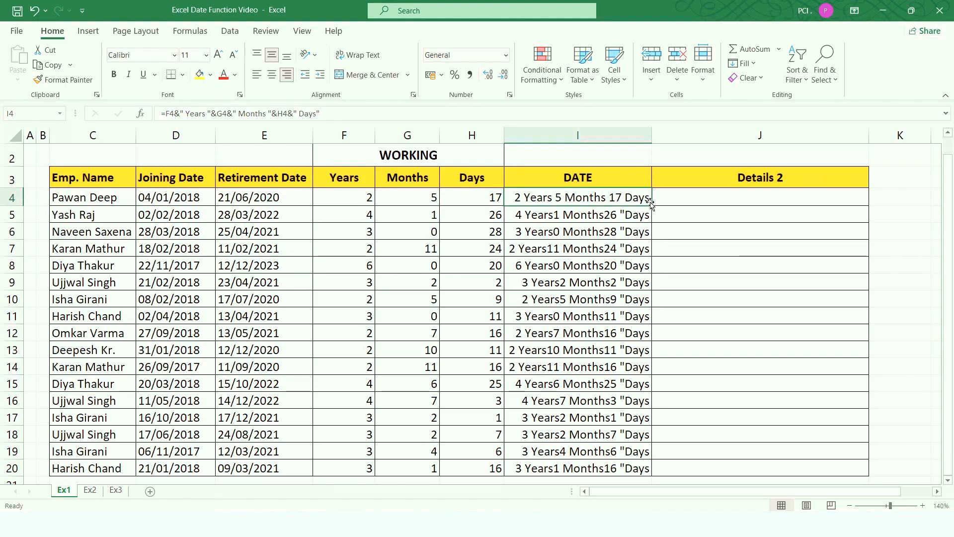
pyautogui.moveTo(651, 204); pyautogui.dragTo(650, 469)
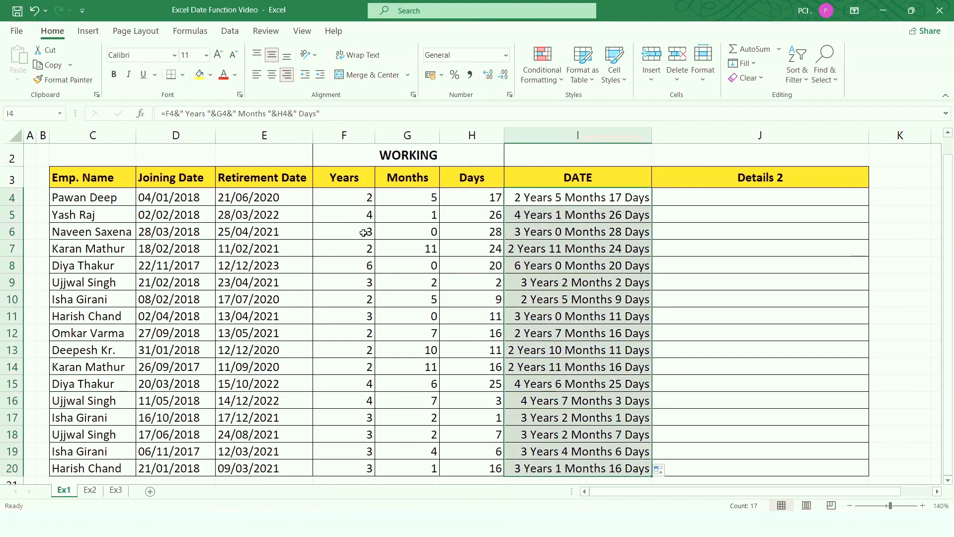
# - Compare the first employee's joining and retirement dates with the combined service text in I4
pyautogui.click(149, 193)
pyautogui.click(268, 198)
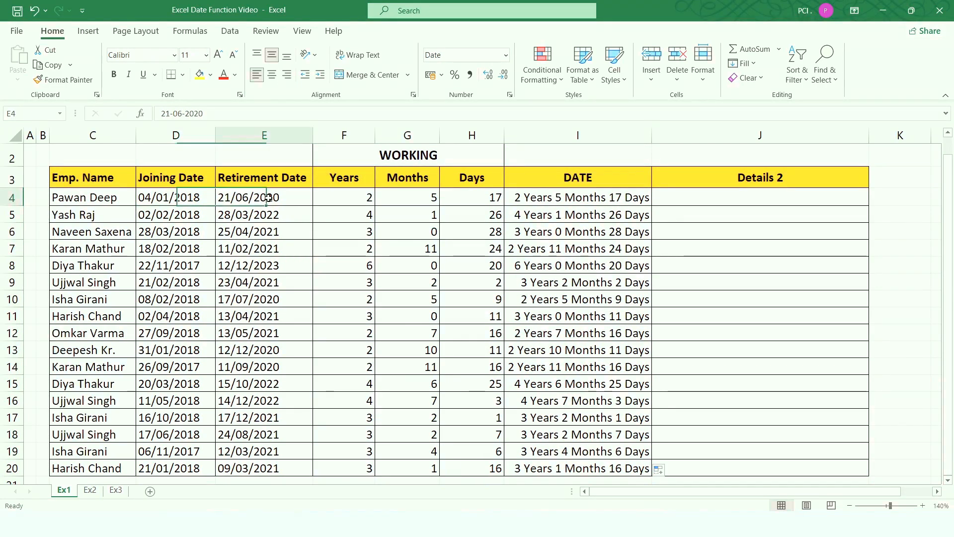
pyautogui.click(204, 195)
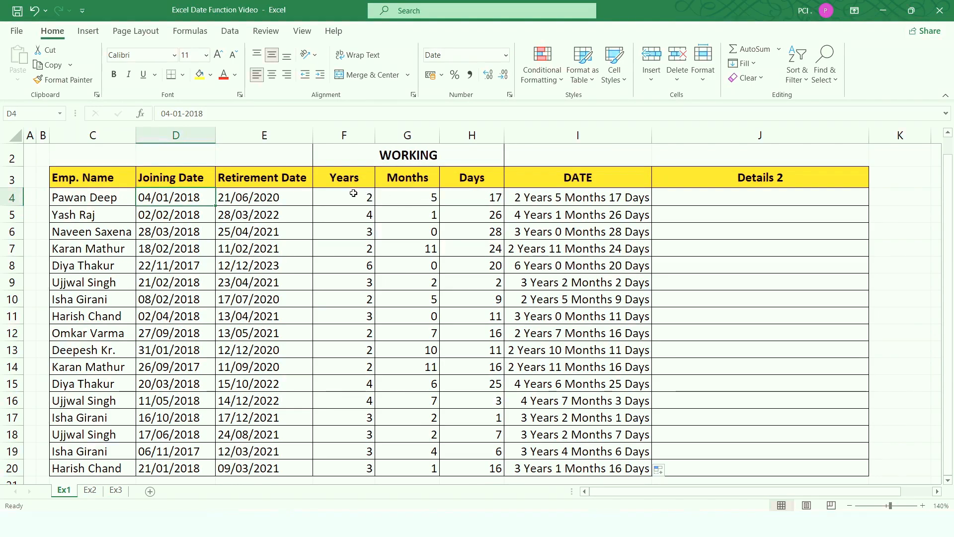
pyautogui.click(582, 198)
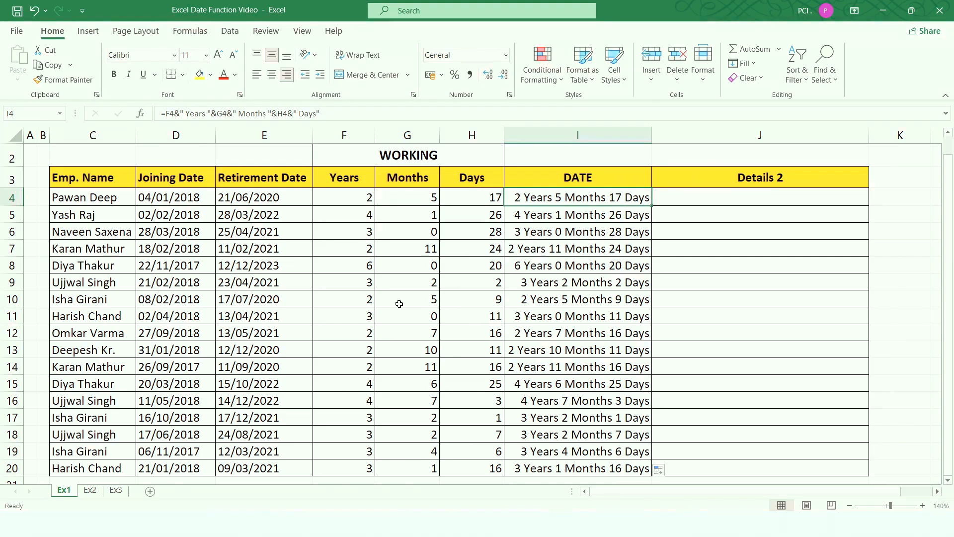
# - Switch to the Ex2 sheet and examine Project-1's start date, end date and Total Days cell
pyautogui.click(92, 492)
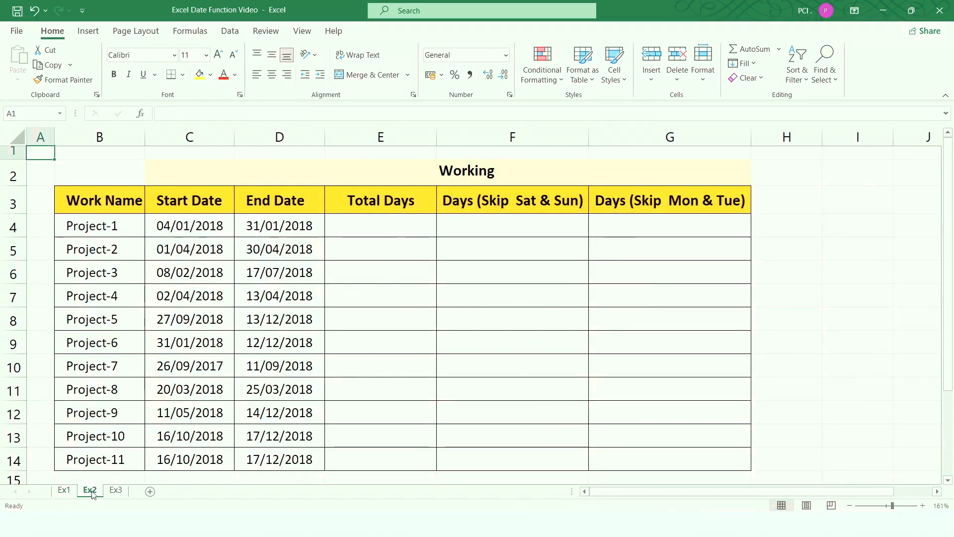
pyautogui.click(331, 298)
pyautogui.click(164, 230)
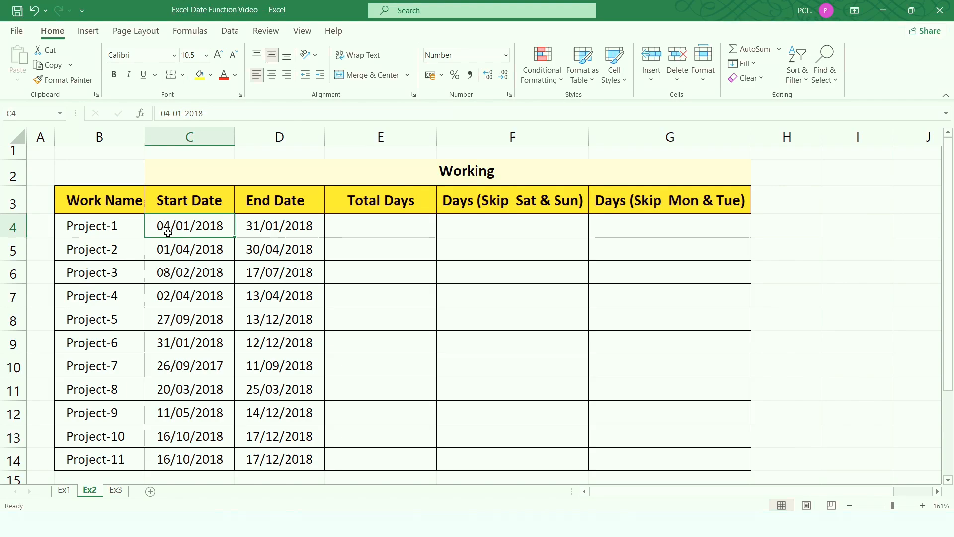
pyautogui.click(267, 219)
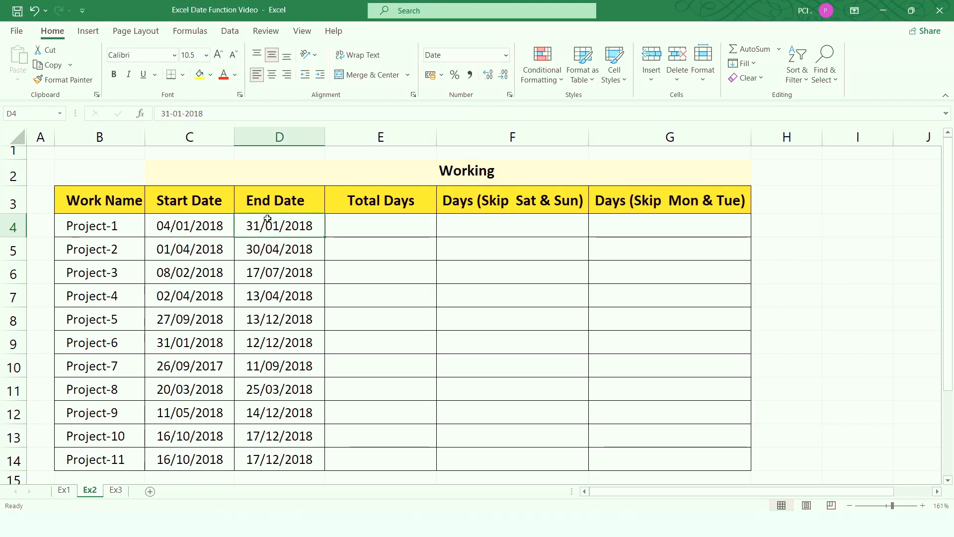
pyautogui.click(347, 226)
pyautogui.moveTo(172, 226); pyautogui.dragTo(267, 232)
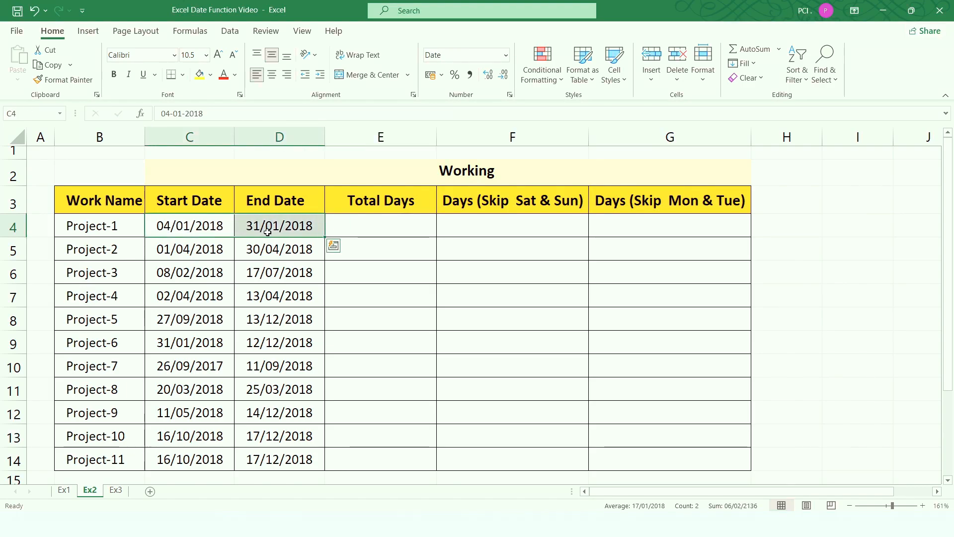
# - Enter =DAYS(D4,C4) in E4 to calculate Project-1's total days between its start and end dates
pyautogui.click(365, 231)
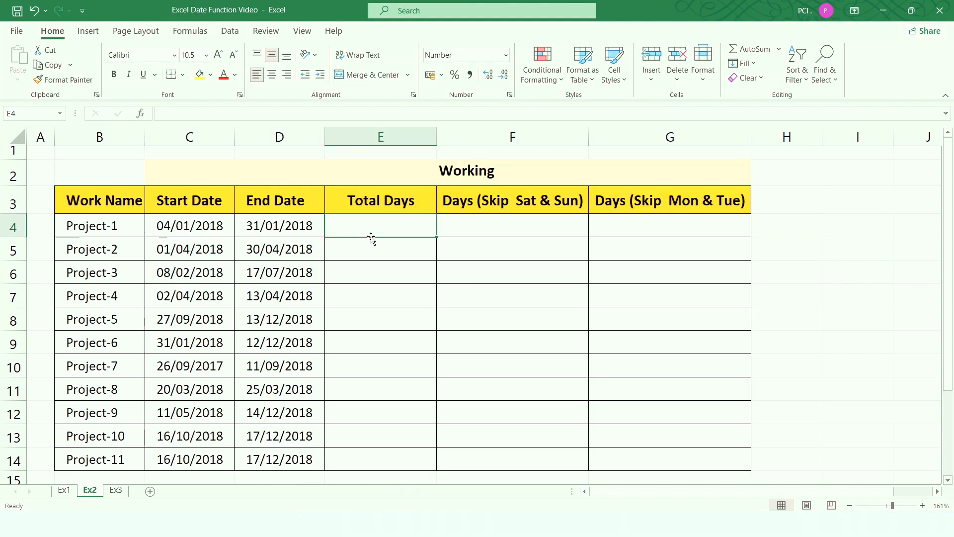
pyautogui.write('=')
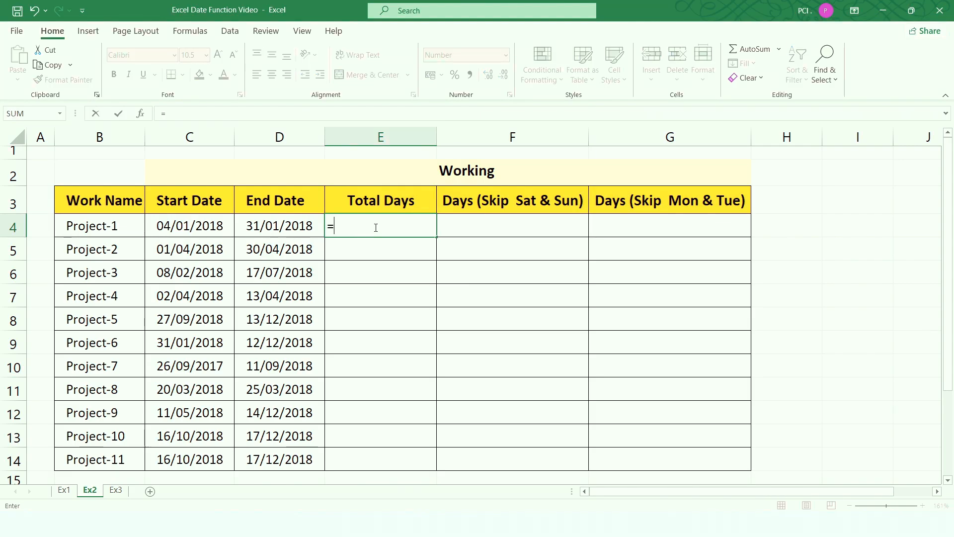
pyautogui.write('days')
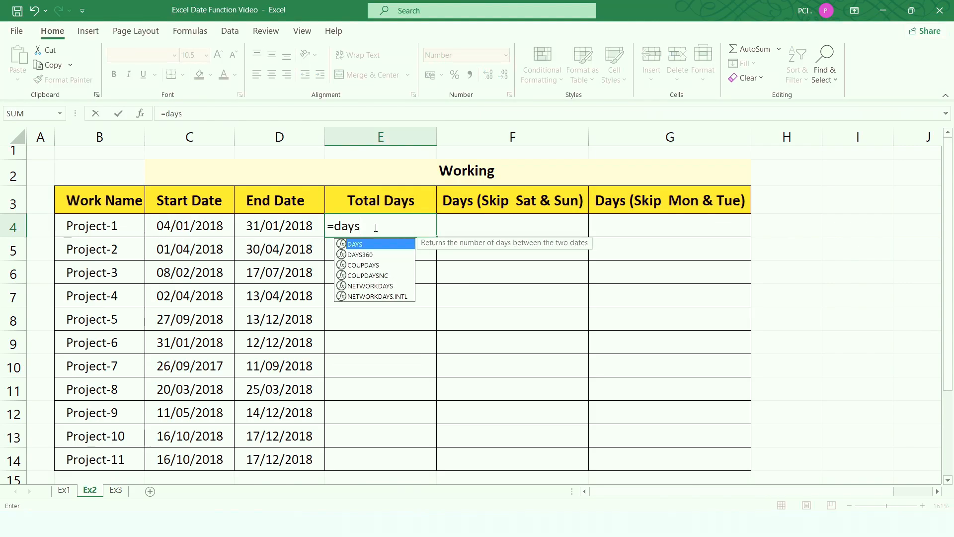
pyautogui.write('(')
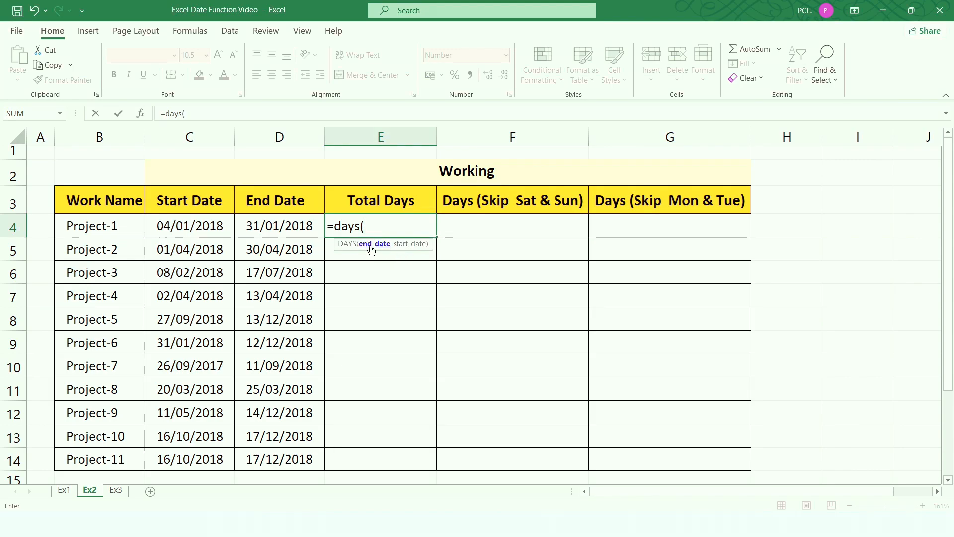
pyautogui.click(286, 225)
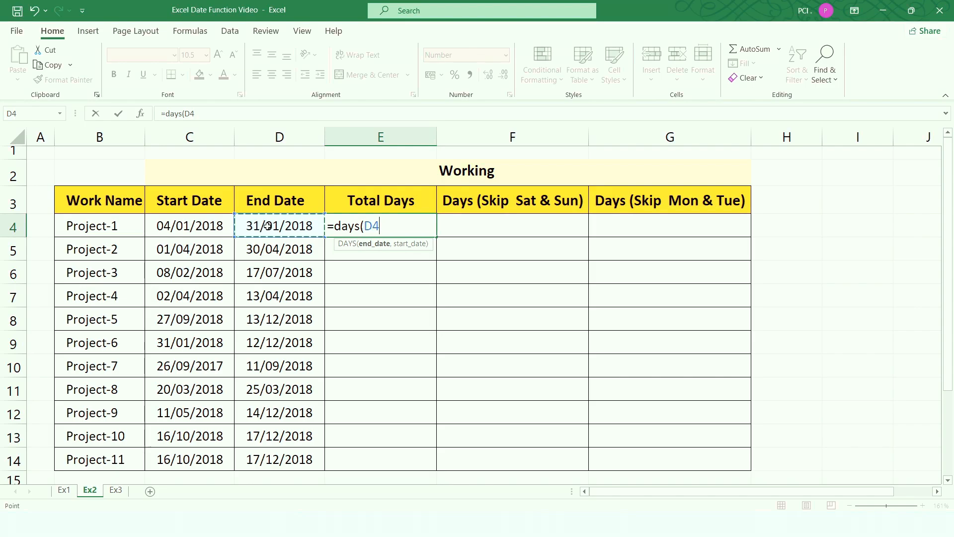
pyautogui.write(',')
pyautogui.click(178, 225)
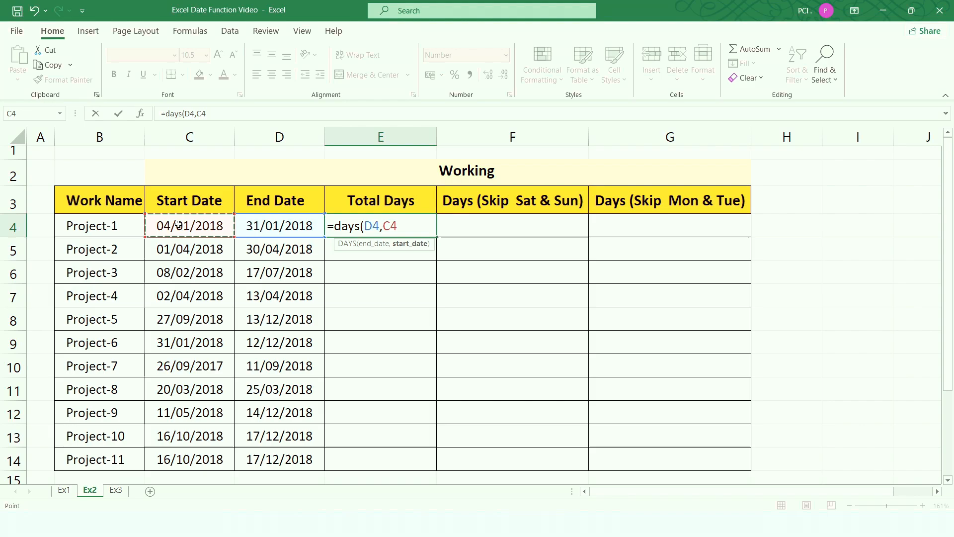
pyautogui.write(')')
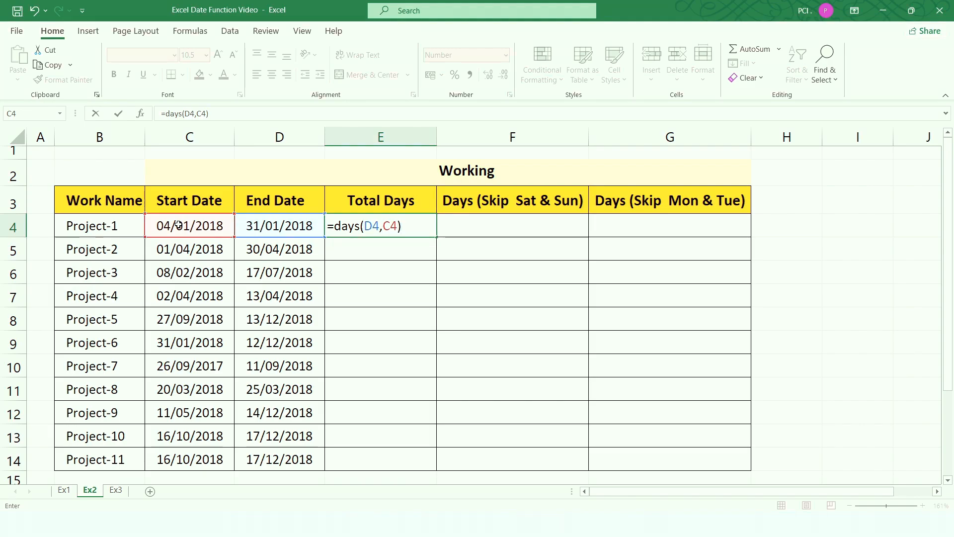
pyautogui.press('Return')
# - Fill the DAYS formula from E4 down through E14 for all projects
pyautogui.click(370, 226)
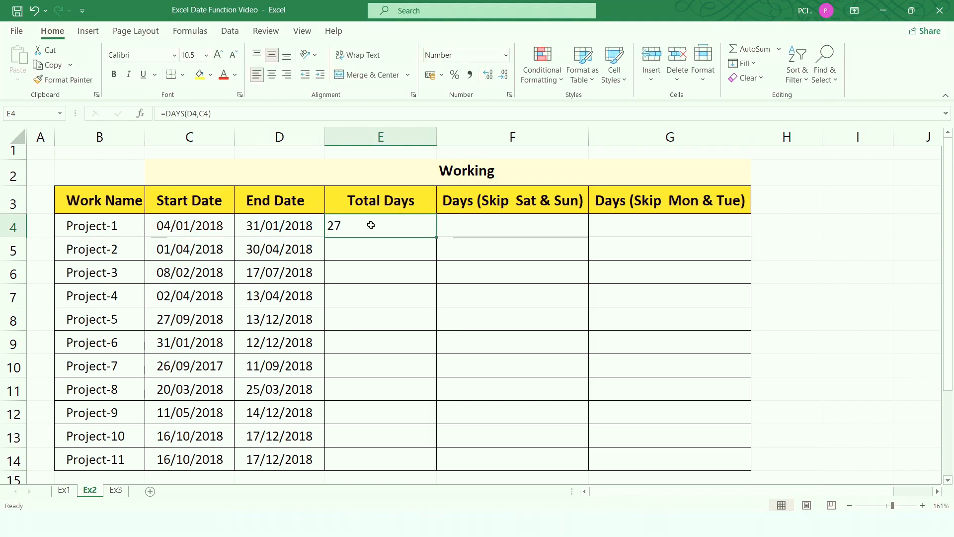
pyautogui.click(189, 221)
pyautogui.click(246, 226)
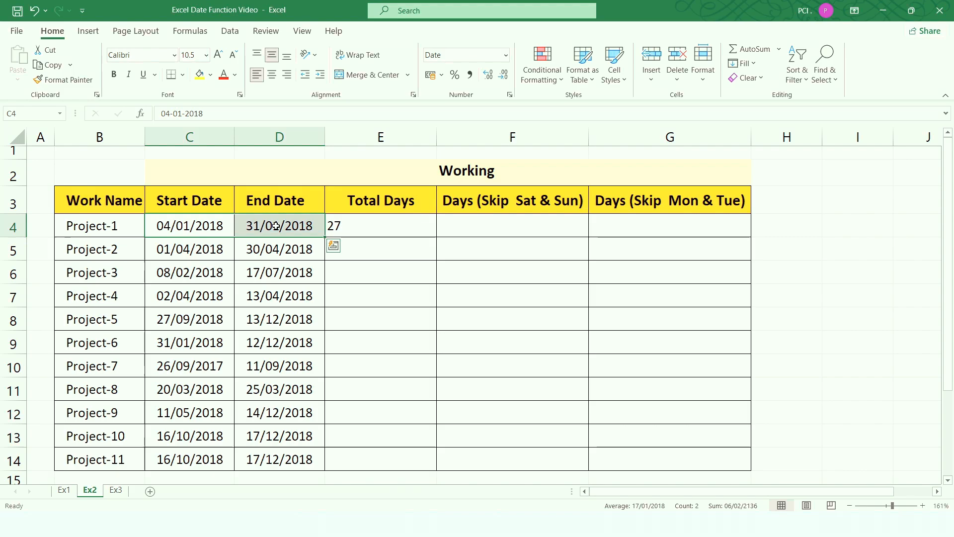
pyautogui.click(349, 224)
pyautogui.moveTo(439, 237); pyautogui.dragTo(433, 470)
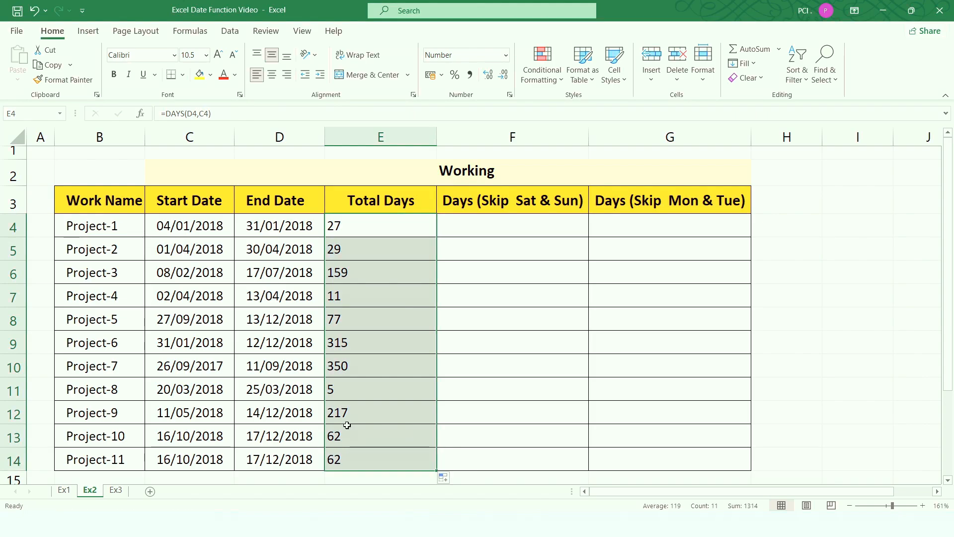
# - Examine Project-1's Total Days value against its start and end dates and the column for skipping Saturday and Sunday
pyautogui.click(374, 240)
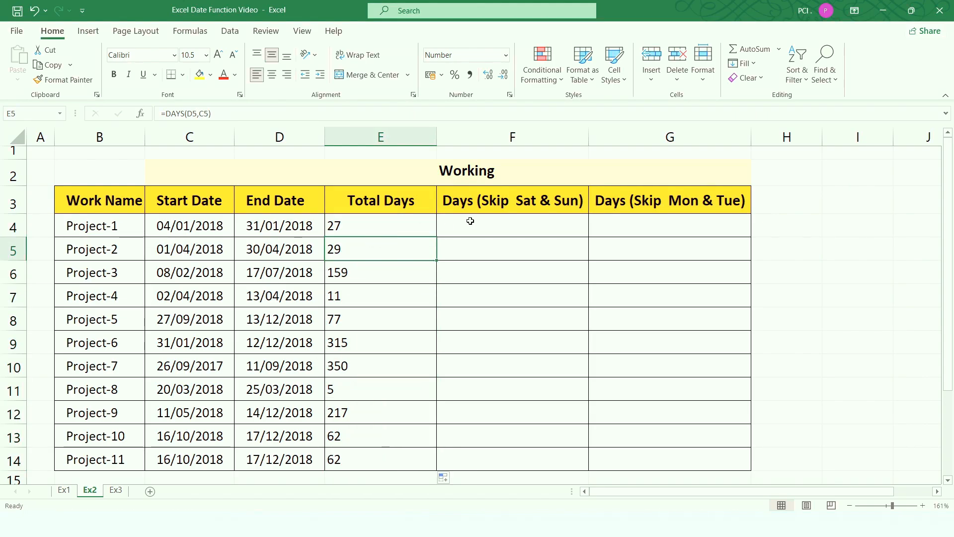
pyautogui.click(496, 219)
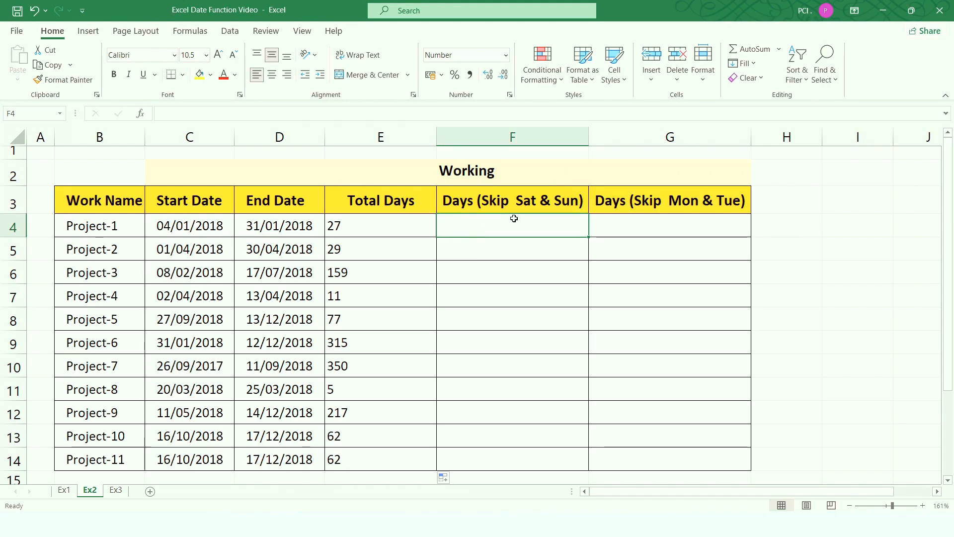
pyautogui.click(366, 226)
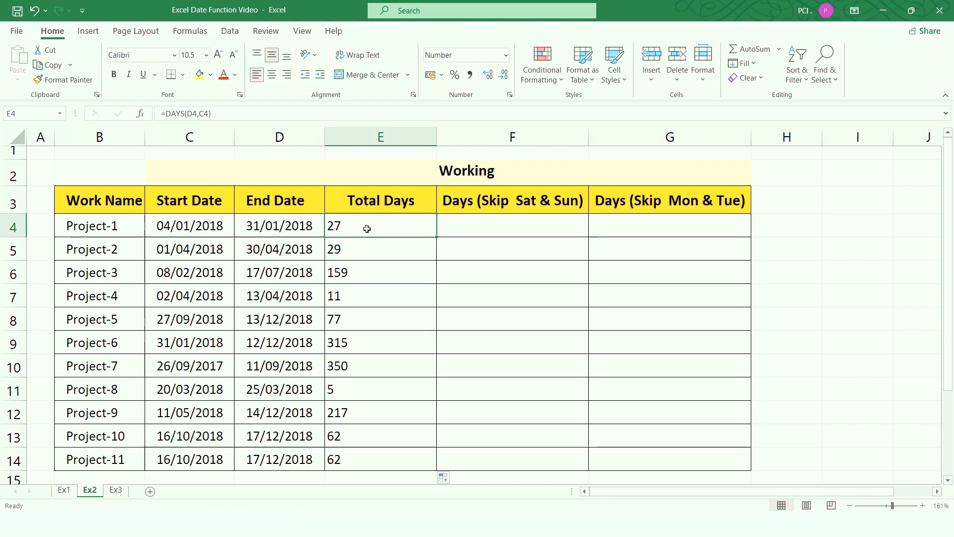
pyautogui.click(173, 224)
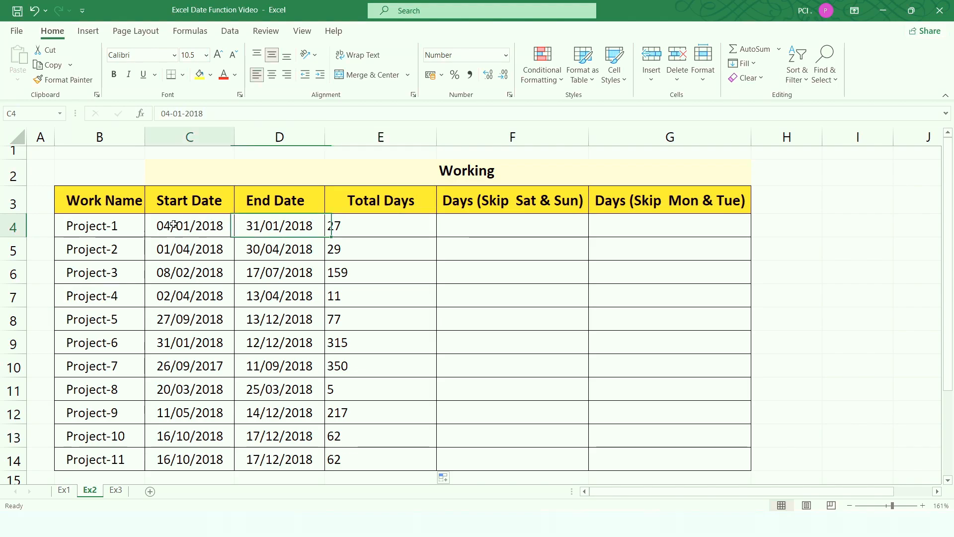
pyautogui.click(267, 230)
pyautogui.click(204, 227)
pyautogui.click(281, 222)
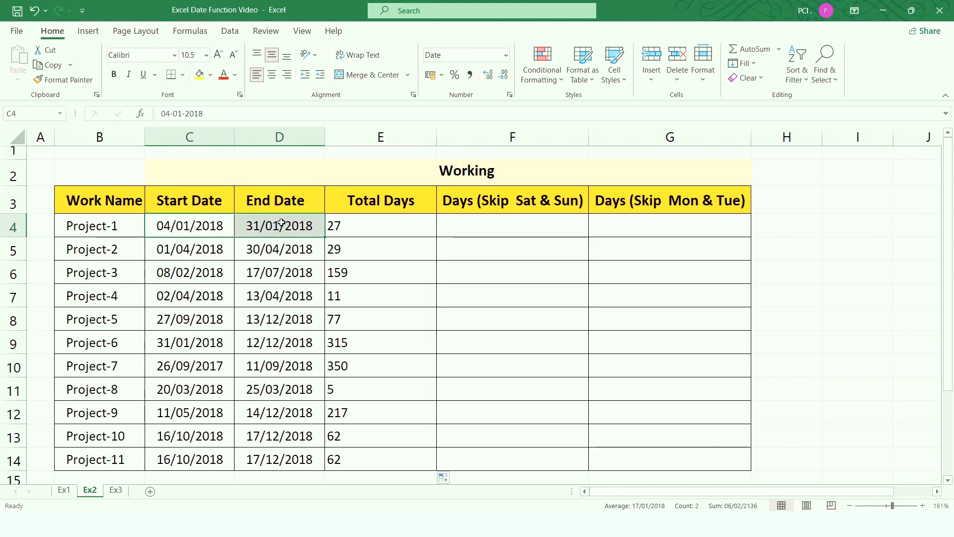
pyautogui.click(400, 208)
pyautogui.click(356, 223)
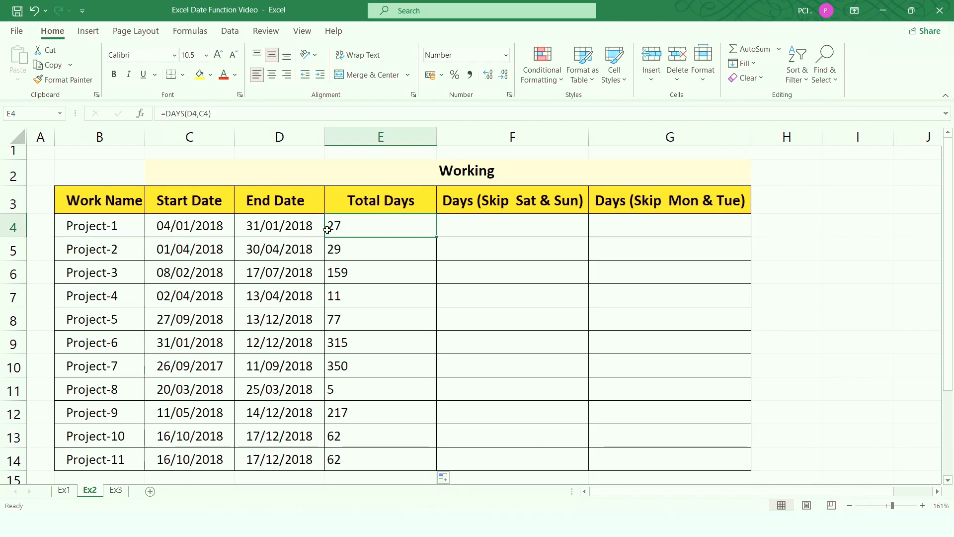
pyautogui.moveTo(211, 228); pyautogui.dragTo(267, 230)
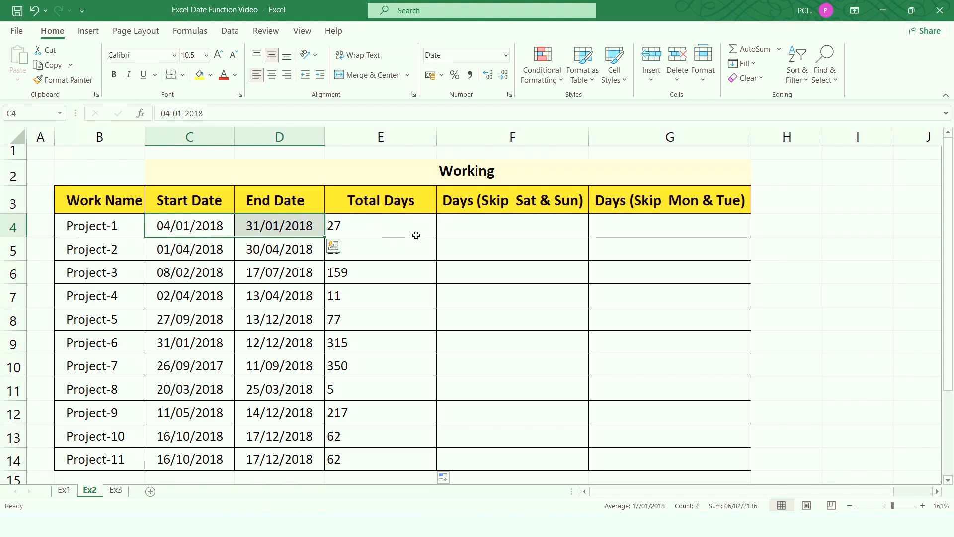
# - Enter =NETWORKDAYS(C4,D4) in F4 to calculate Project-1's days without Saturdays and Sundays
pyautogui.click(455, 235)
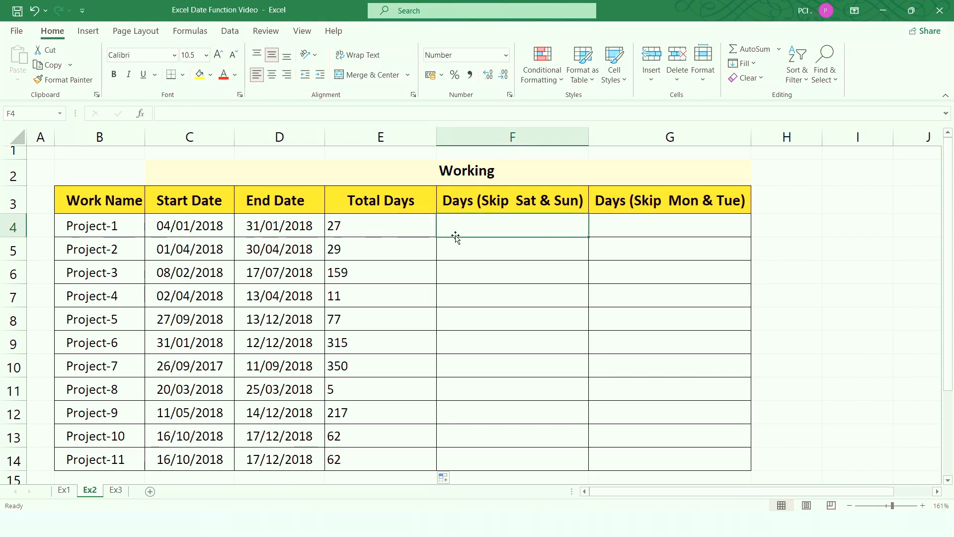
pyautogui.write('=')
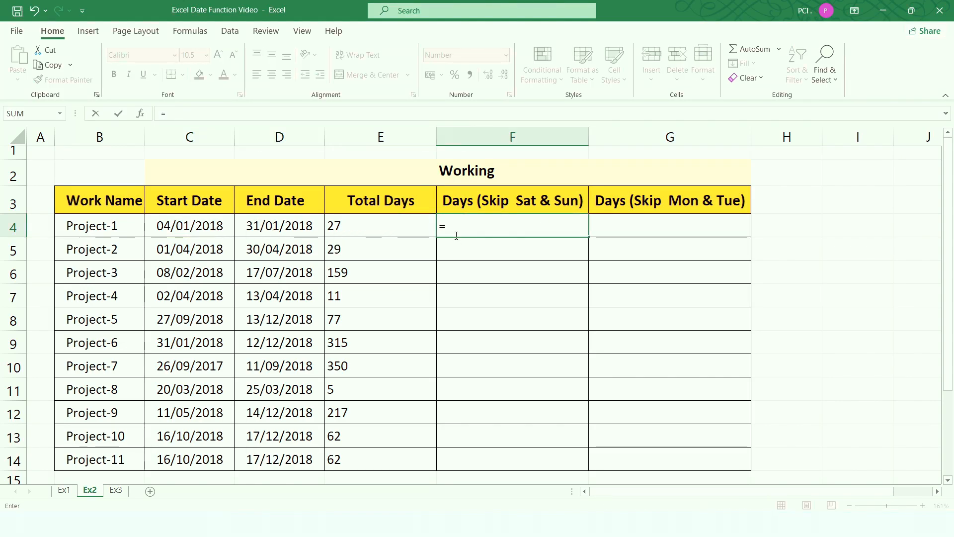
pyautogui.write('net')
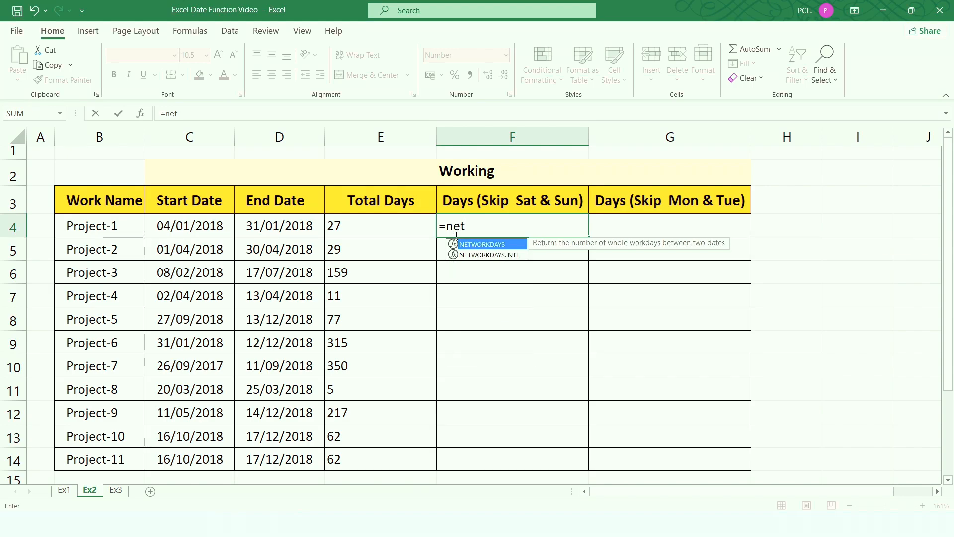
pyautogui.press('Tab')
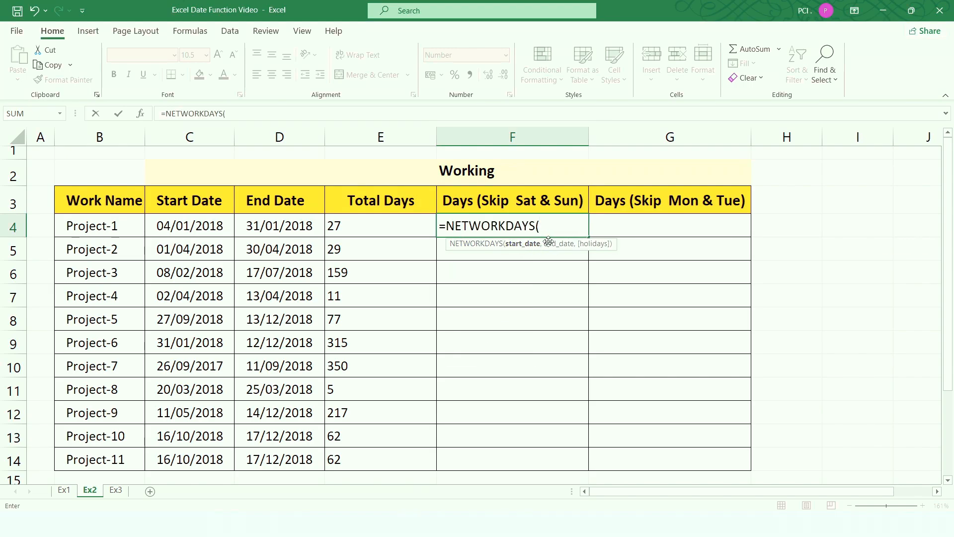
pyautogui.click(167, 225)
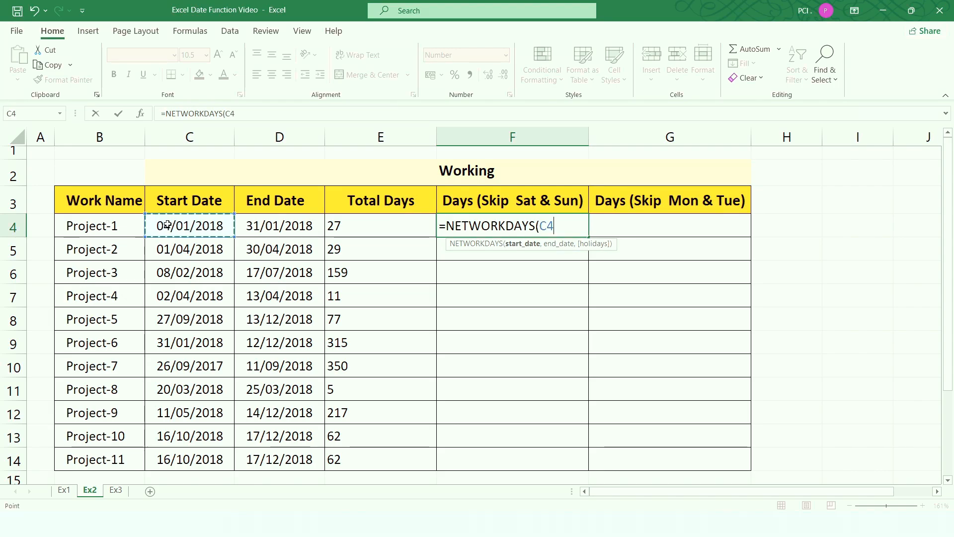
pyautogui.write(',')
pyautogui.click(262, 229)
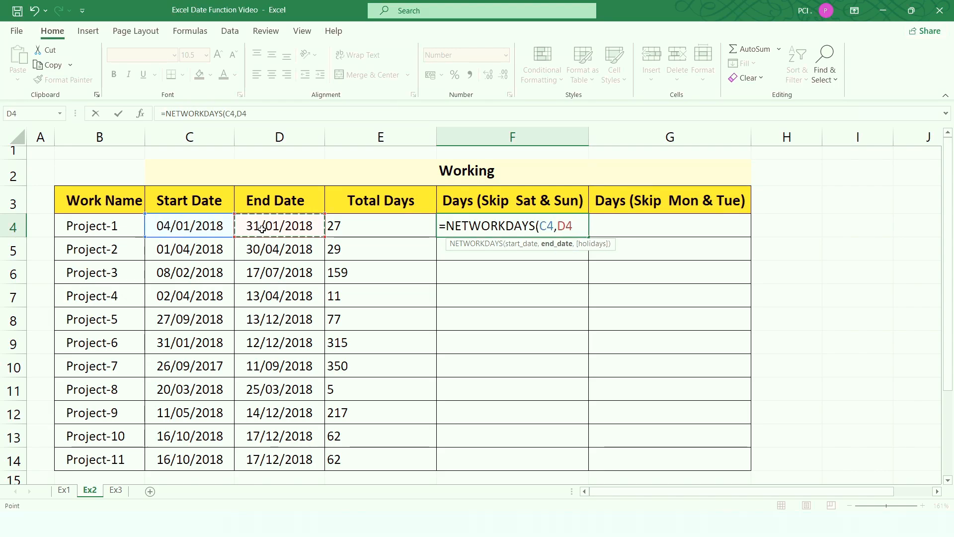
pyautogui.write(')')
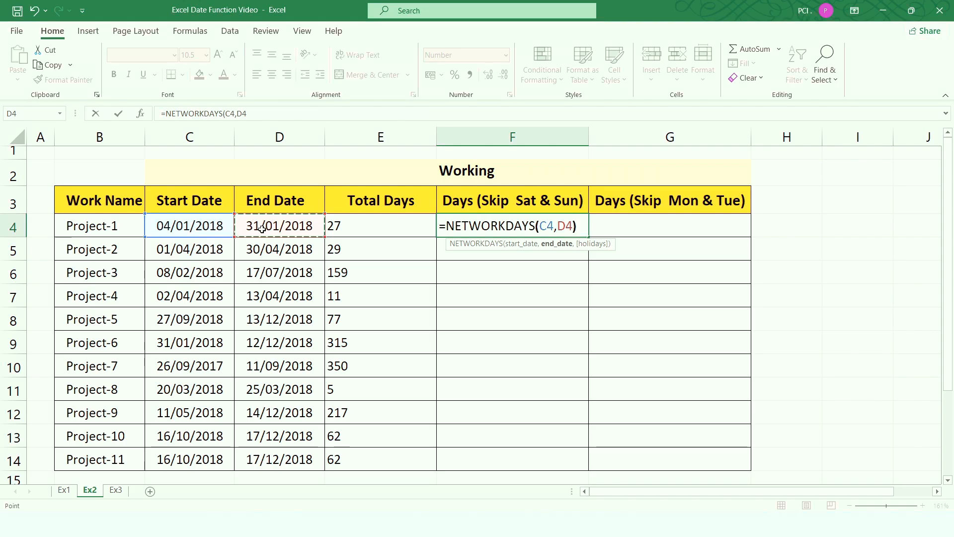
pyautogui.press('Return')
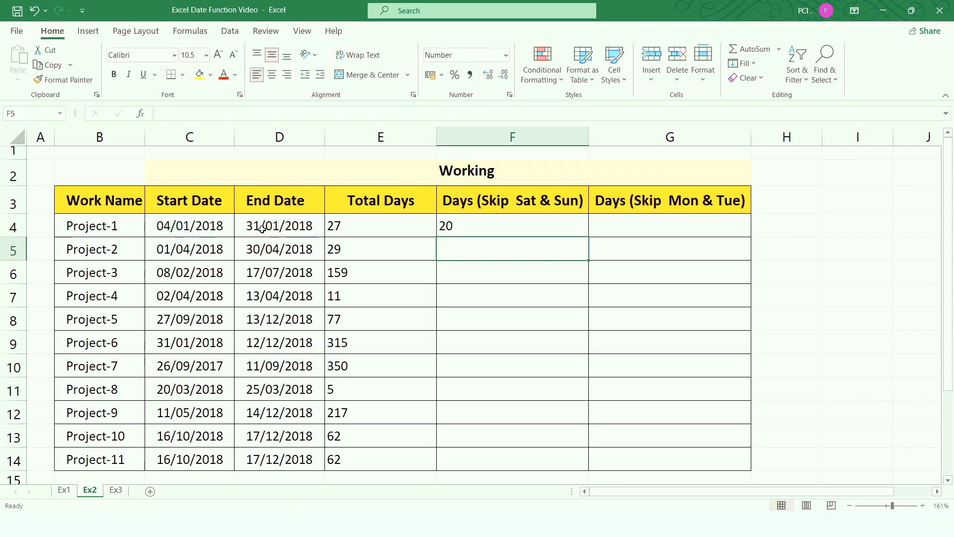
# - Check Project-1's dates against F4 and fill its NETWORKDAYS formula down through F14 for all projects
pyautogui.click(486, 229)
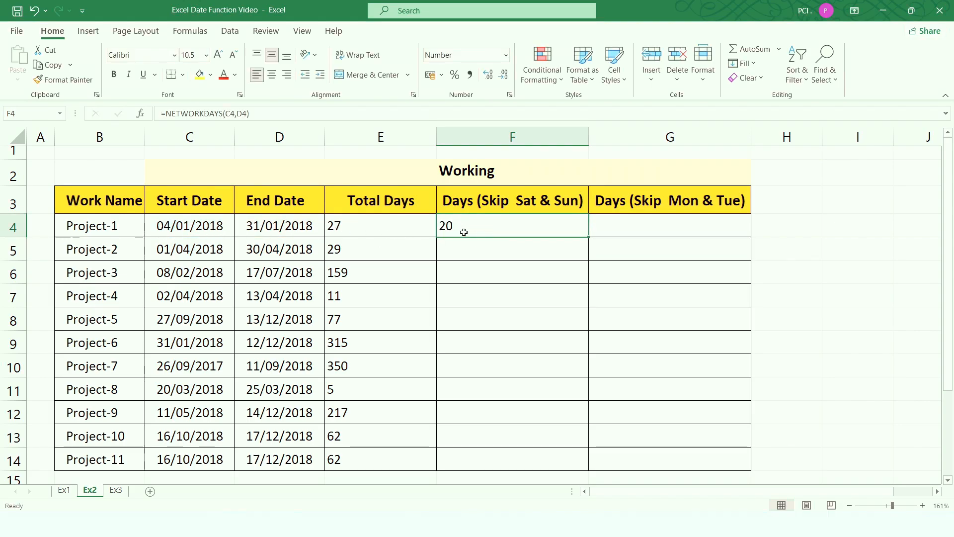
pyautogui.moveTo(189, 226); pyautogui.dragTo(281, 227)
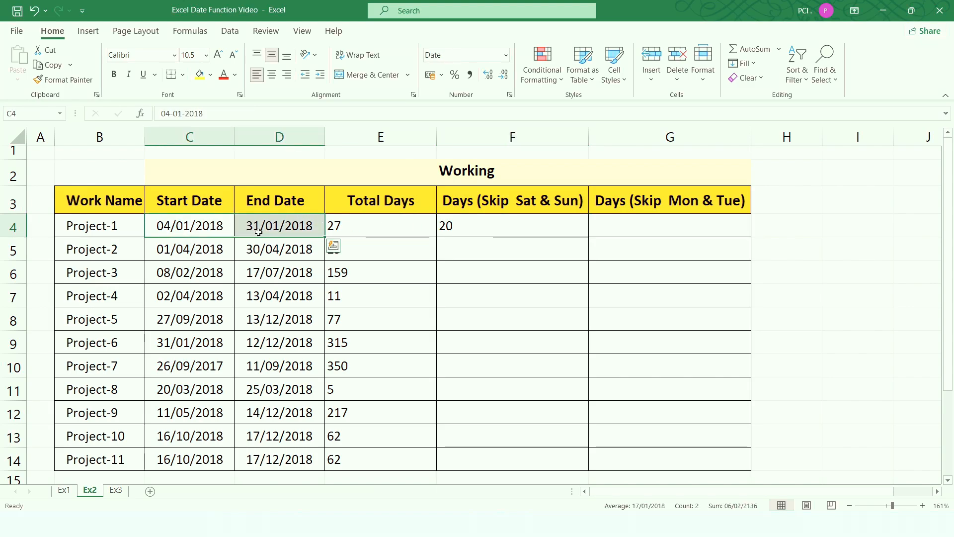
pyautogui.click(454, 227)
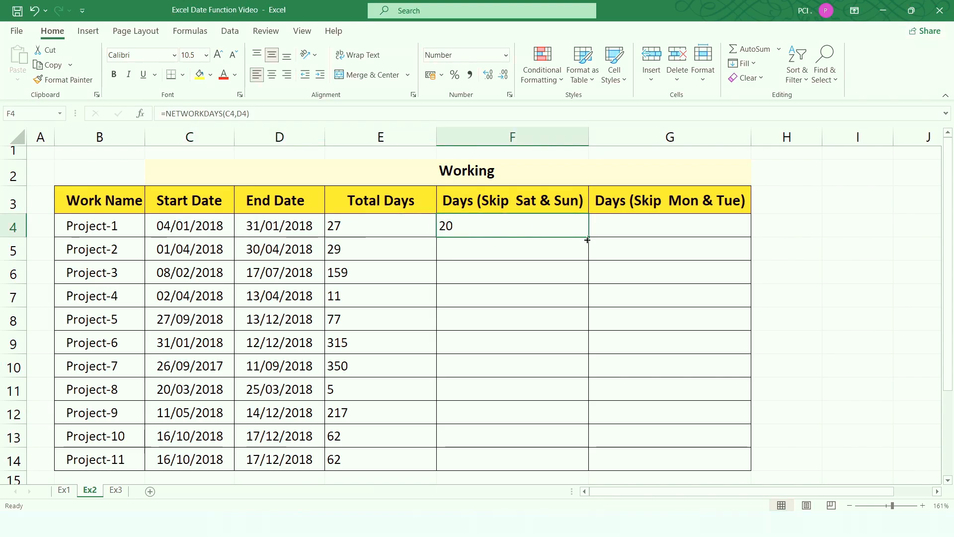
pyautogui.moveTo(587, 240); pyautogui.dragTo(530, 473)
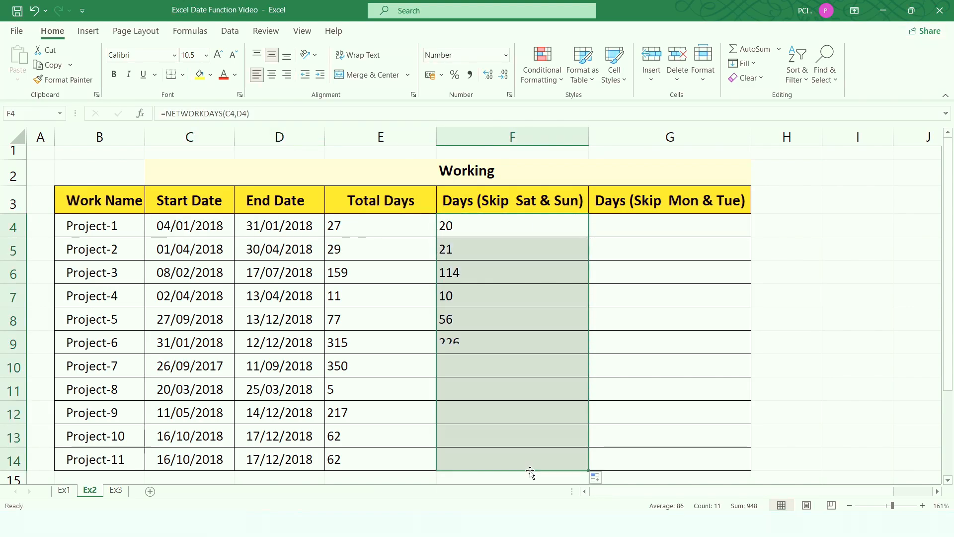
# - Review the Saturday-and-Sunday-skipping results in column F against the project dates and inspect the formula in F4
pyautogui.moveTo(190, 249); pyautogui.dragTo(281, 299)
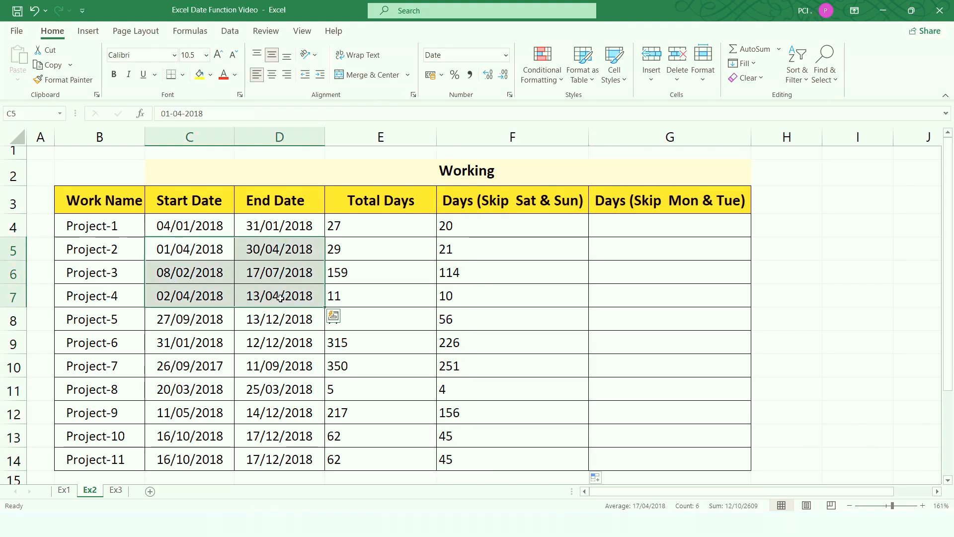
pyautogui.click(465, 250)
pyautogui.click(490, 231)
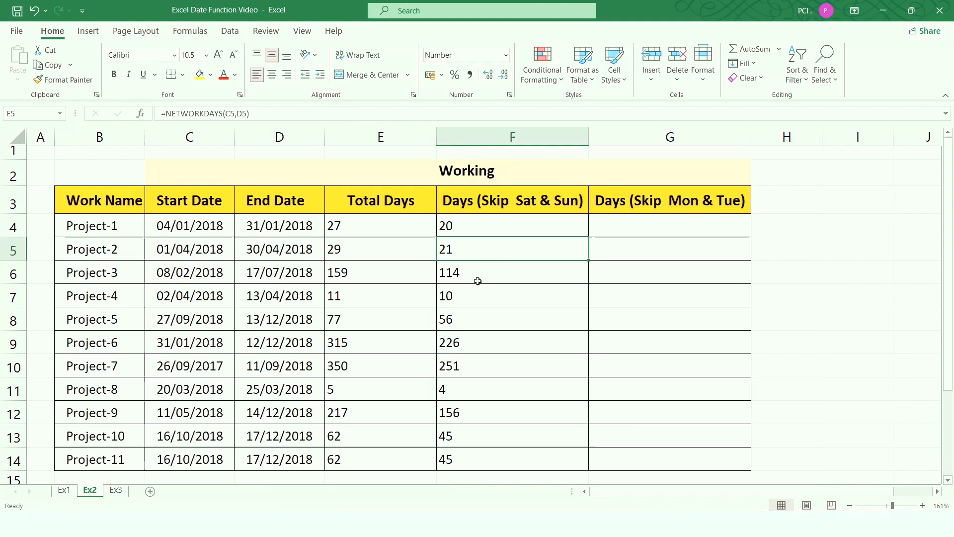
pyautogui.doubleClick(474, 296)
pyautogui.press('Escape')
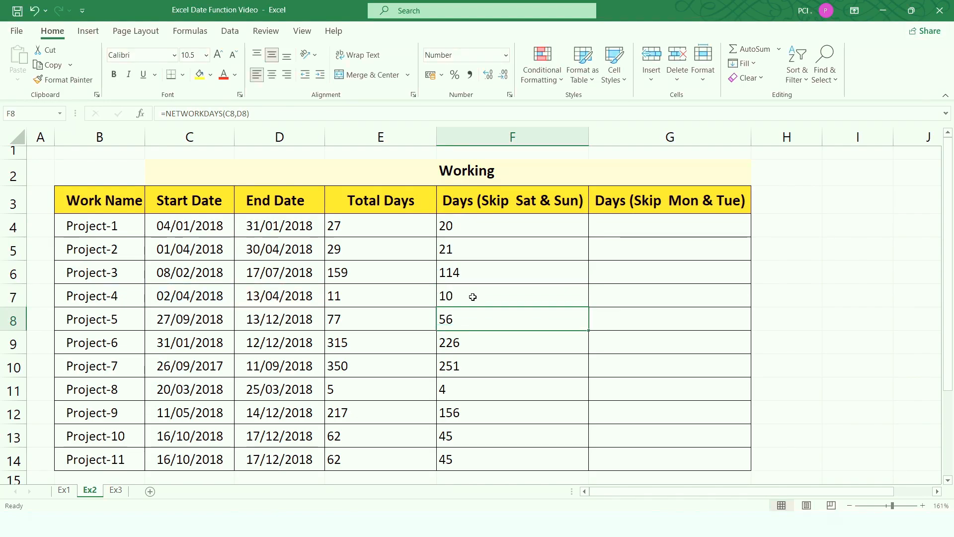
pyautogui.doubleClick(464, 227)
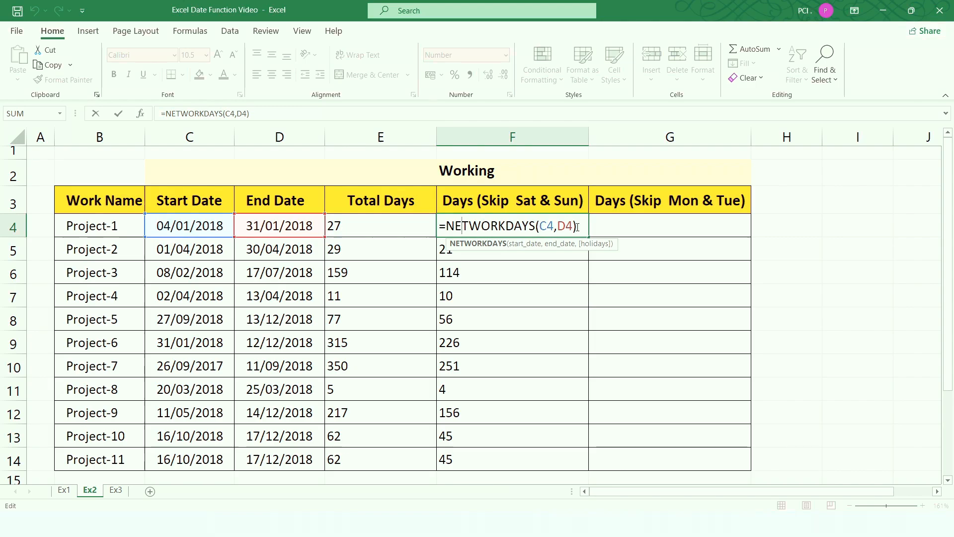
pyautogui.press('Return')
# - Examine the Days (Skip Mon & Tue) column heading and its Project-1 cell alongside that project's start and end dates
pyautogui.click(624, 223)
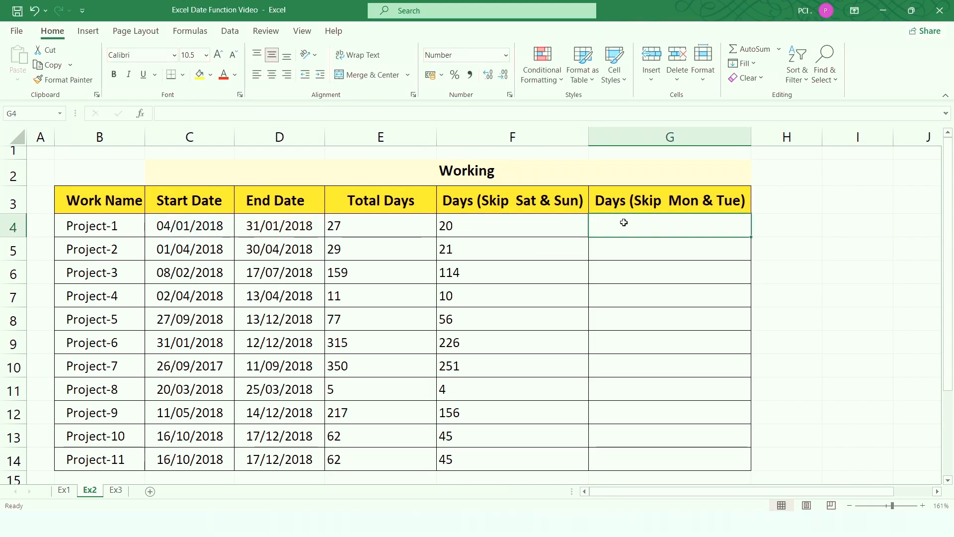
pyautogui.click(656, 209)
pyautogui.click(654, 226)
pyautogui.moveTo(193, 225); pyautogui.dragTo(265, 229)
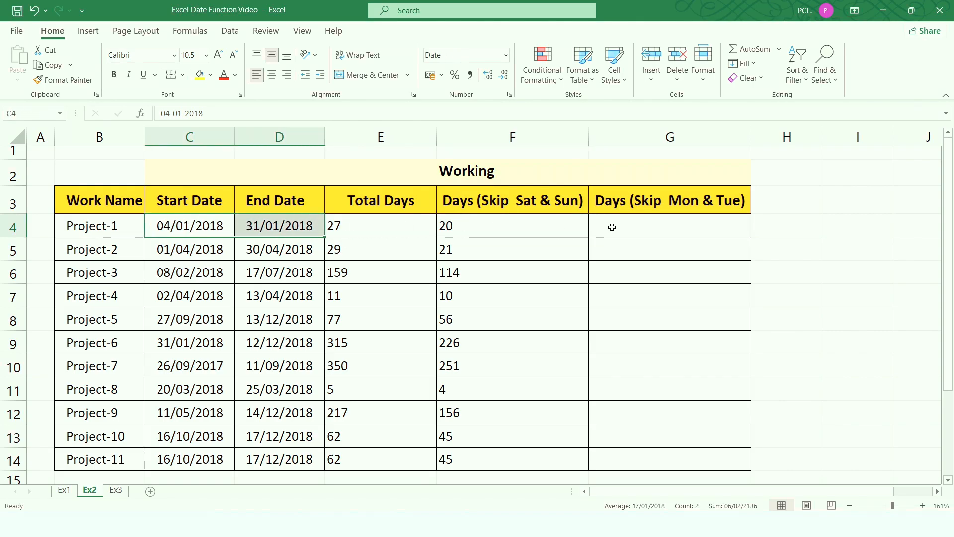
pyautogui.click(644, 230)
pyautogui.click(703, 202)
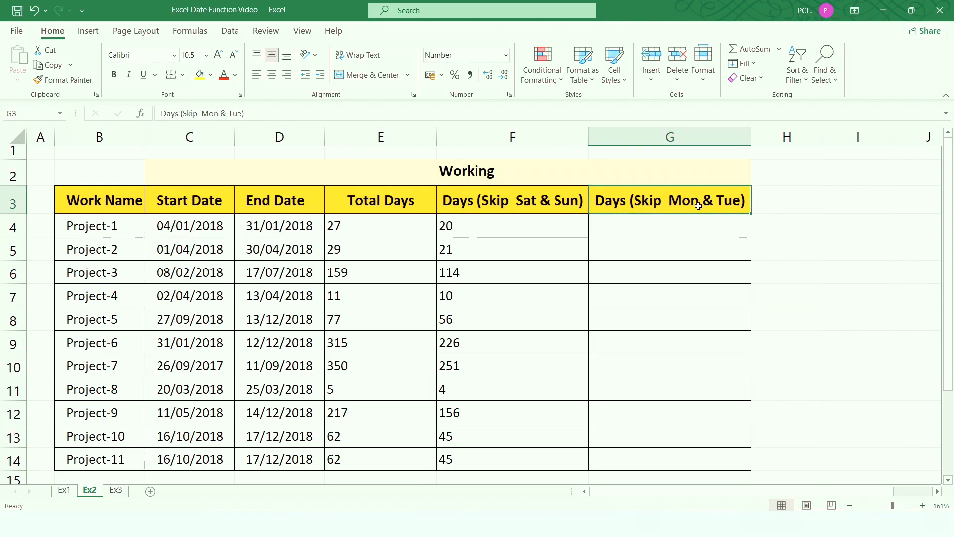
# - Enter =NETWORKDAYS.INTL(C4,D4,3) in G4 to calculate Project-1's days without Mondays and Tuesdays
pyautogui.click(597, 223)
pyautogui.write('=')
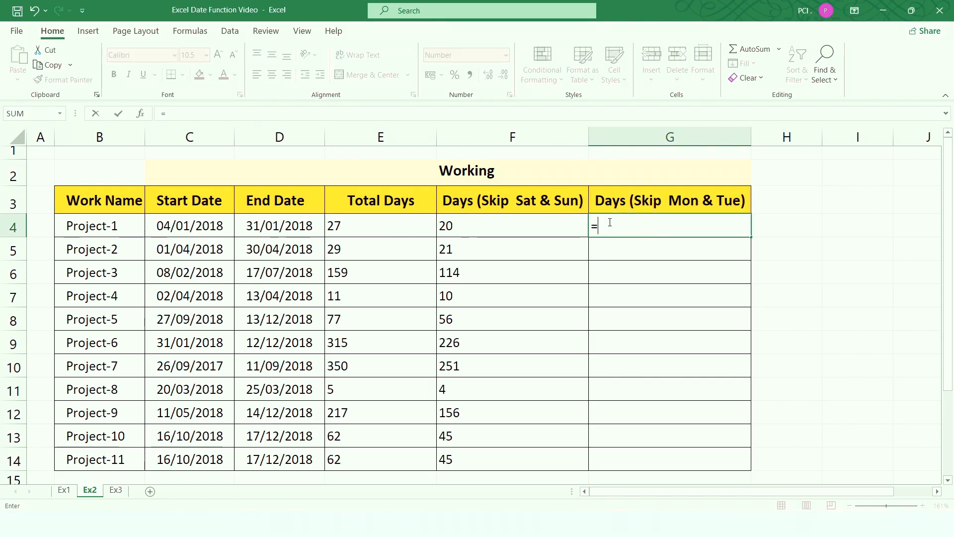
pyautogui.write('net')
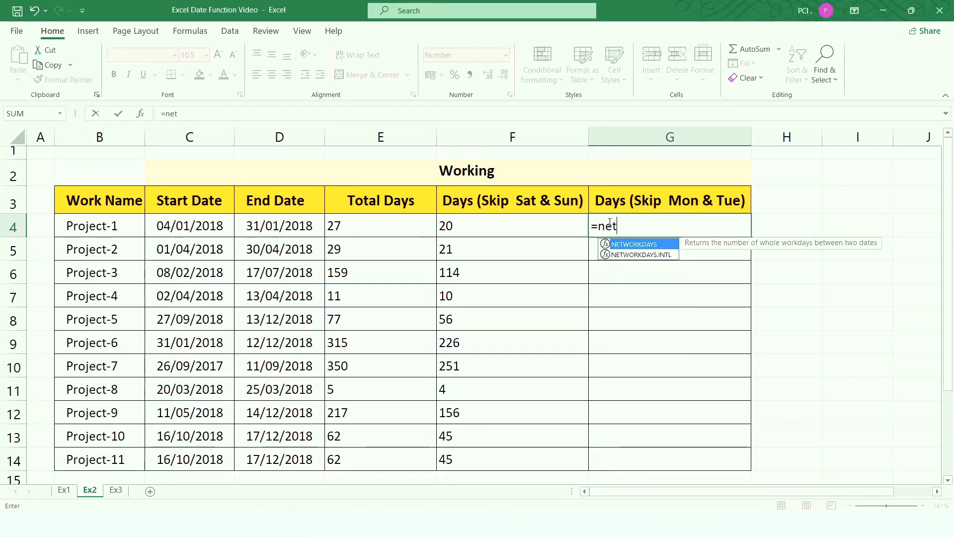
pyautogui.press('Down')
pyautogui.press('Right')
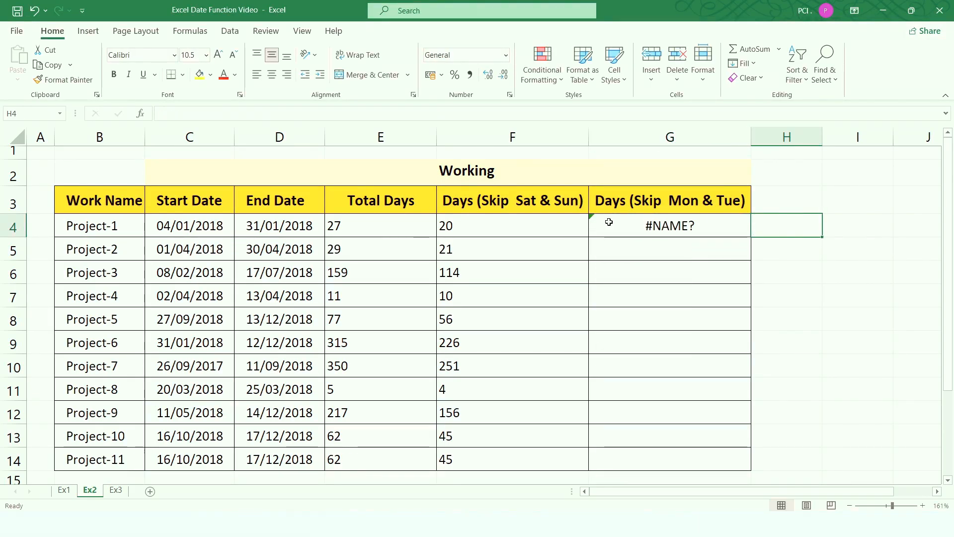
pyautogui.doubleClick(610, 222)
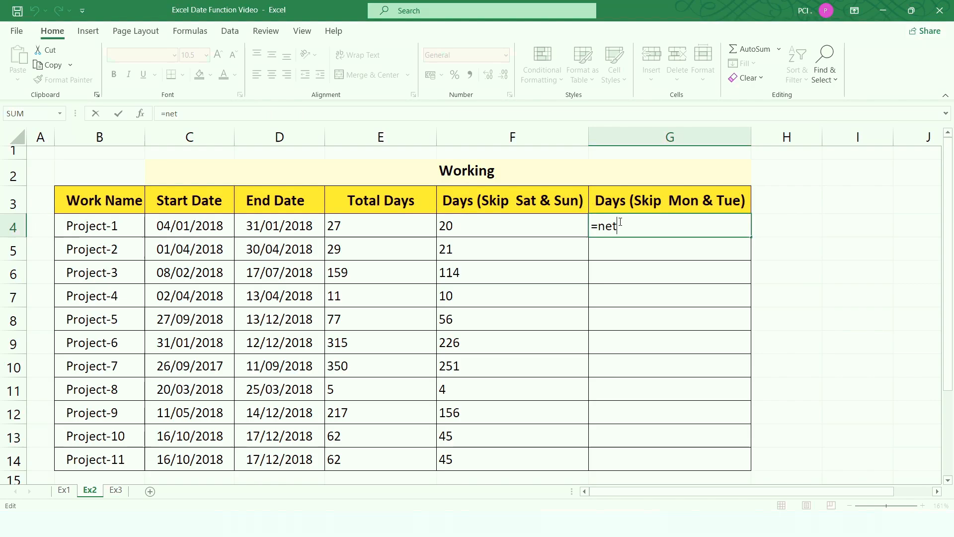
pyautogui.write('WOR')
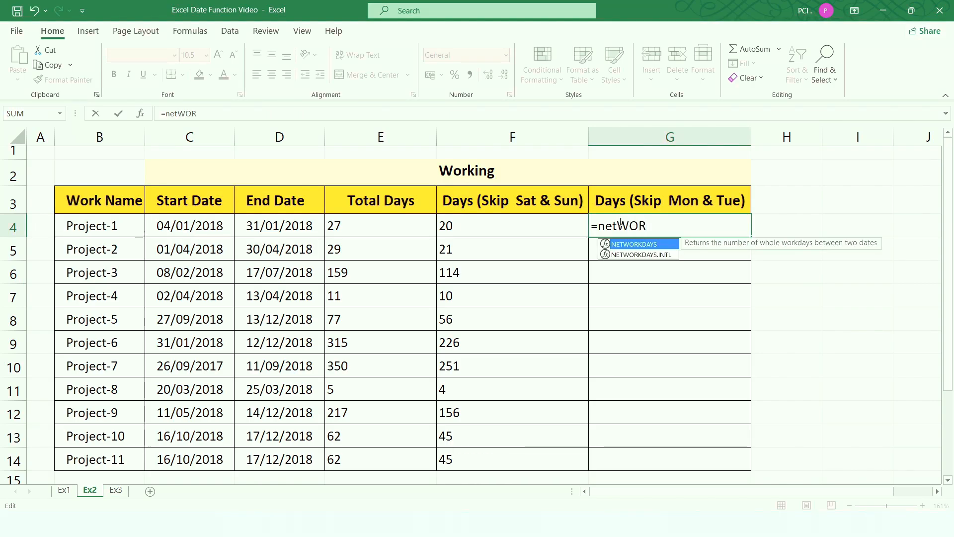
pyautogui.press('Down')
pyautogui.press('Tab')
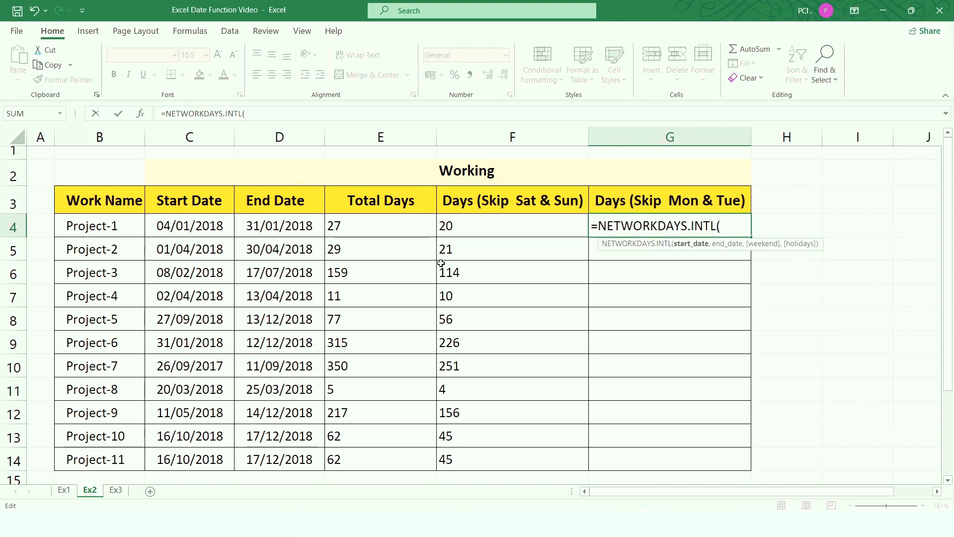
pyautogui.click(173, 225)
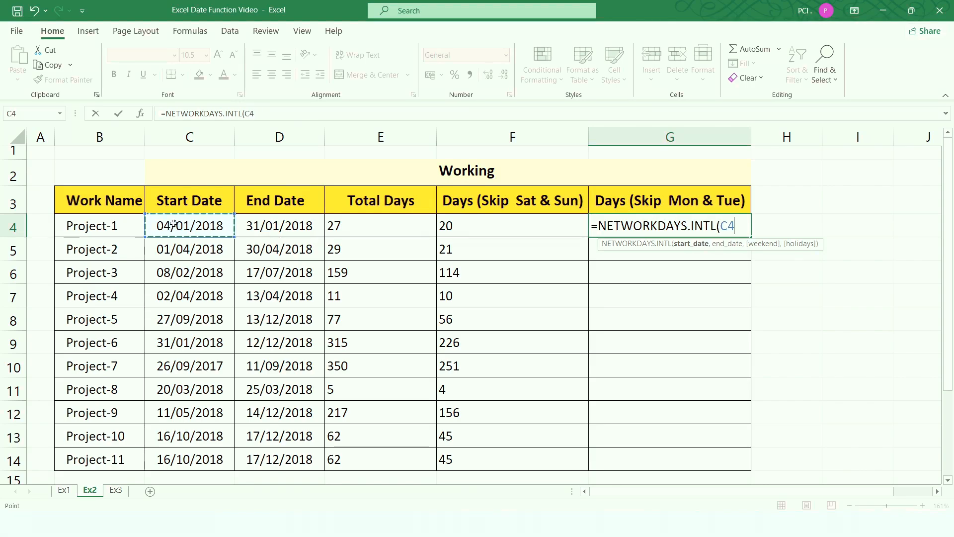
pyautogui.write(',')
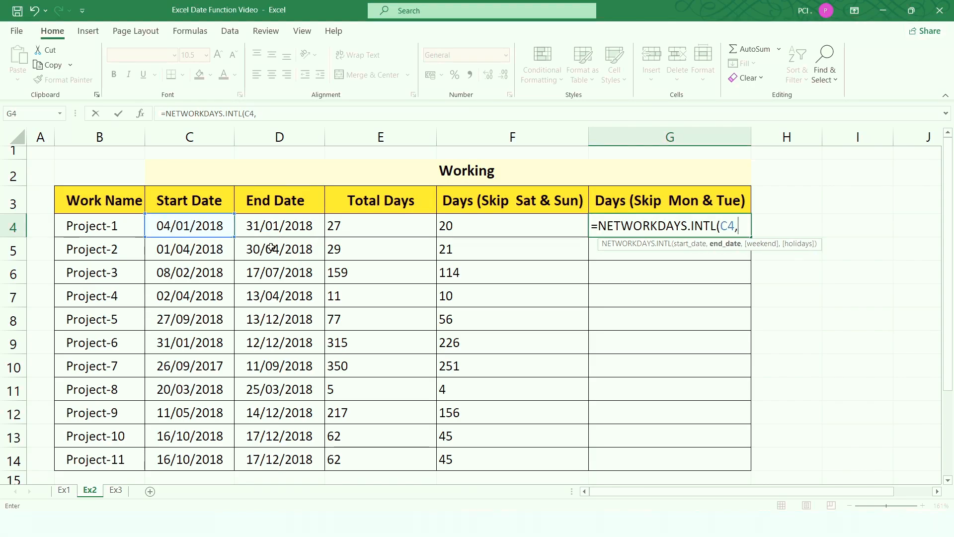
pyautogui.click(280, 221)
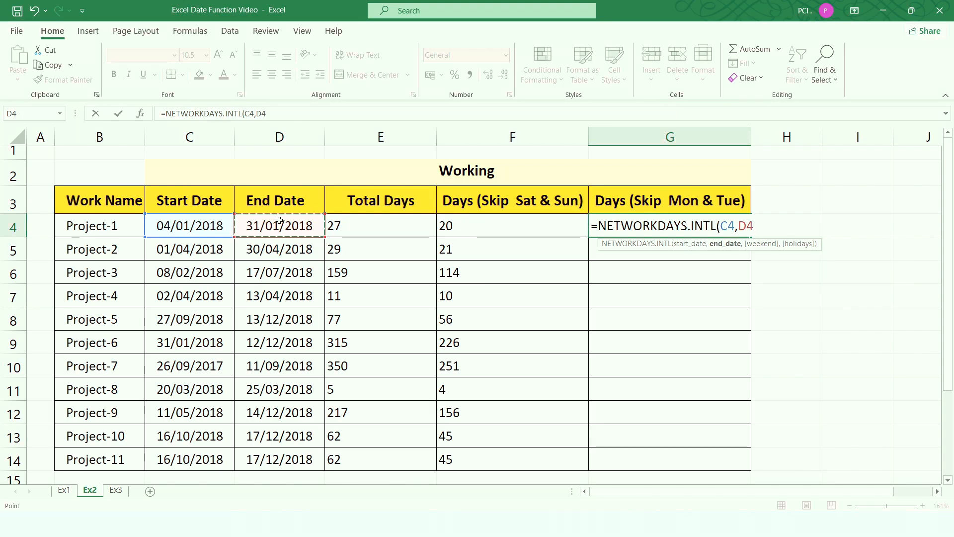
pyautogui.write(',3')
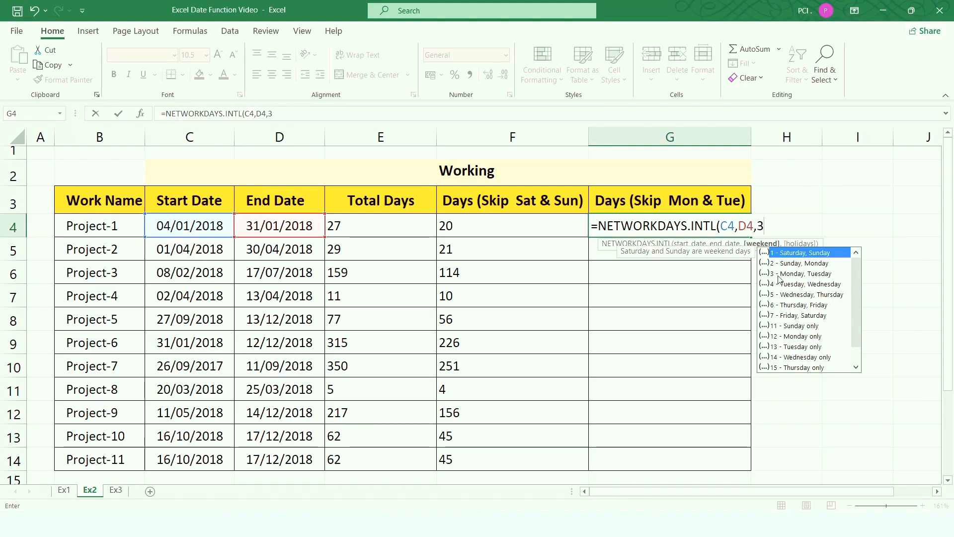
pyautogui.write(')')
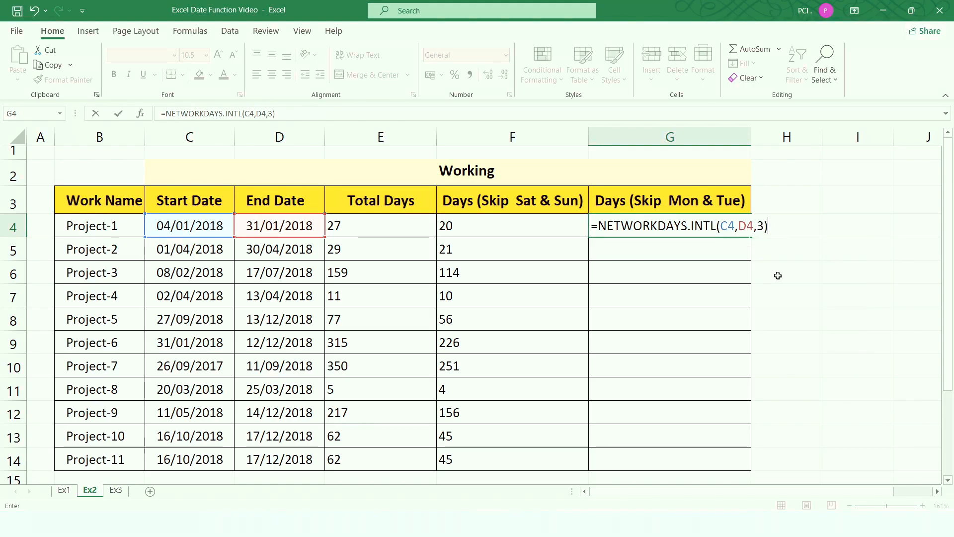
pyautogui.press('Return')
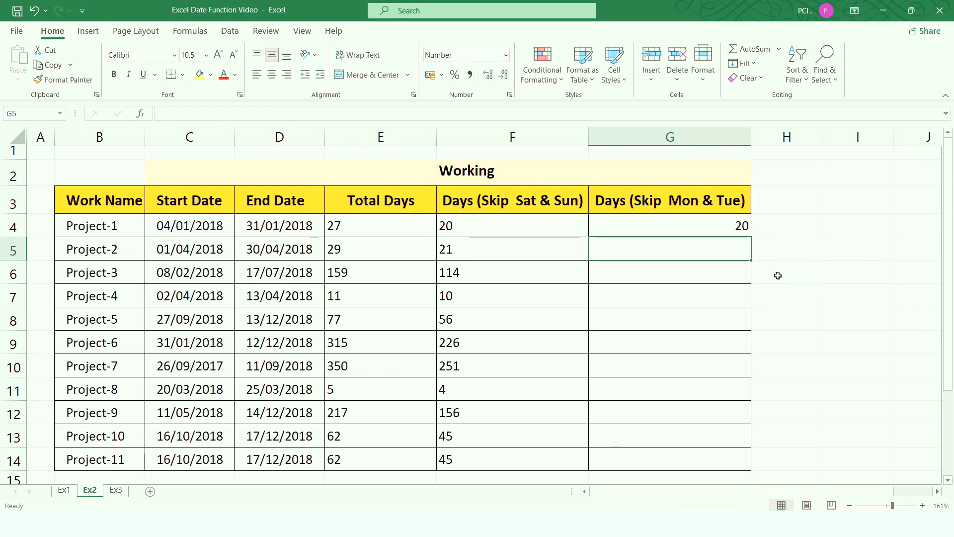
# - Check Project-1's dates against G4 and fill its NETWORKDAYS.INTL formula down through G14 for all projects
pyautogui.click(689, 228)
pyautogui.moveTo(149, 218); pyautogui.dragTo(257, 235)
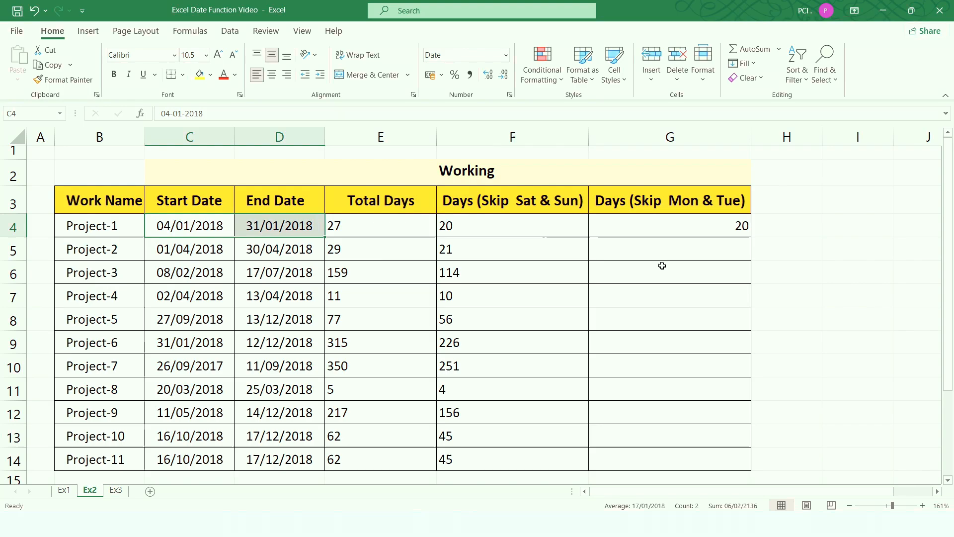
pyautogui.click(732, 236)
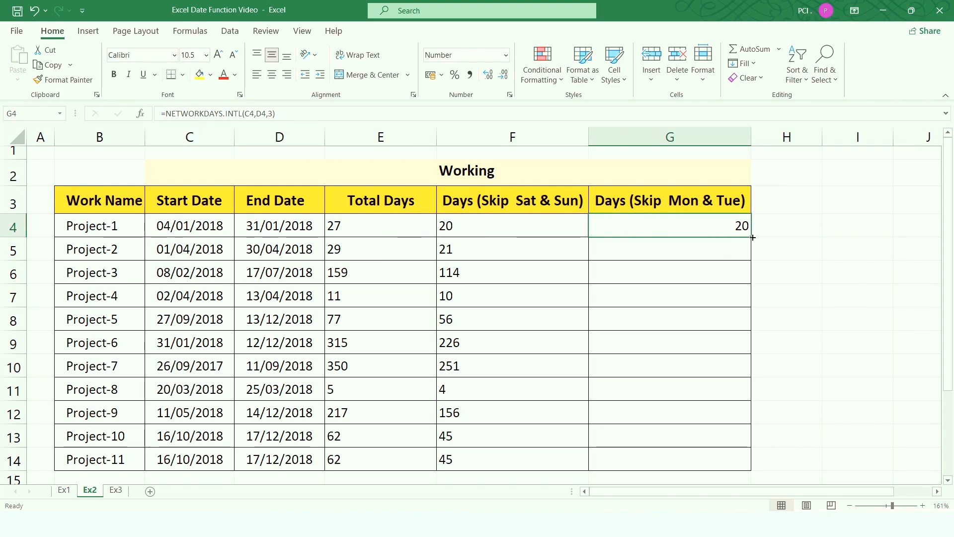
pyautogui.moveTo(751, 238); pyautogui.dragTo(722, 467)
# - Compare the Mon & Tue-skipping results for Project-4, Project-7 and Project-8 with their dates and Sat & Sun-skipping results
pyautogui.click(686, 298)
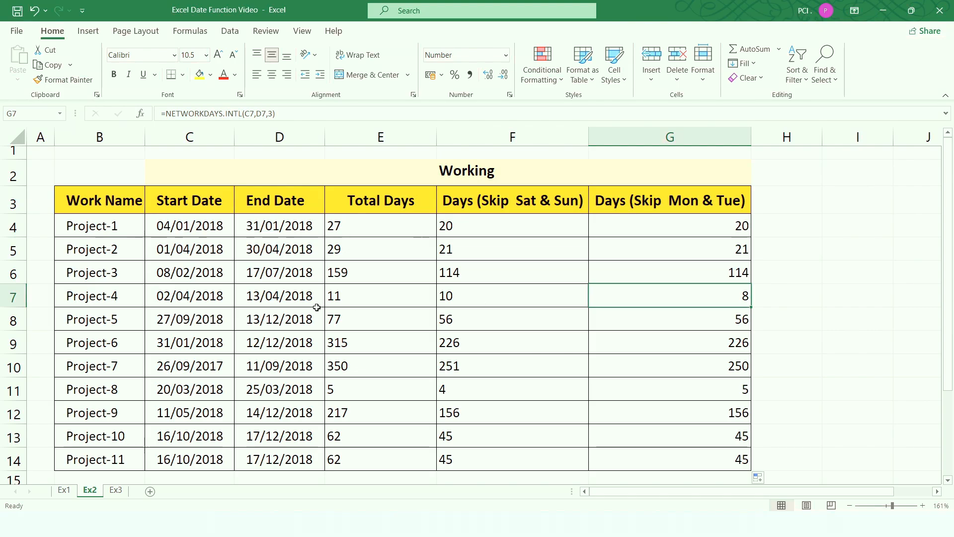
pyautogui.moveTo(179, 303); pyautogui.dragTo(256, 301)
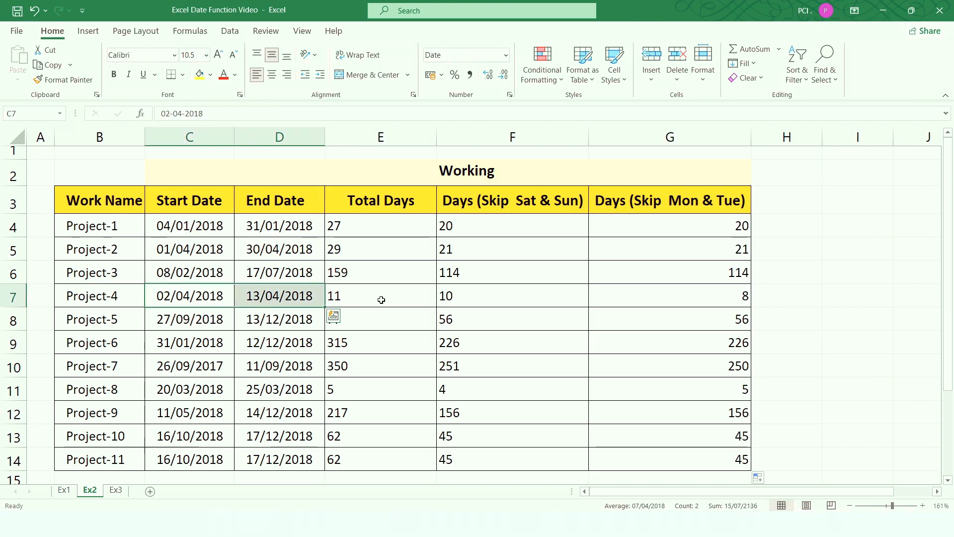
pyautogui.click(480, 301)
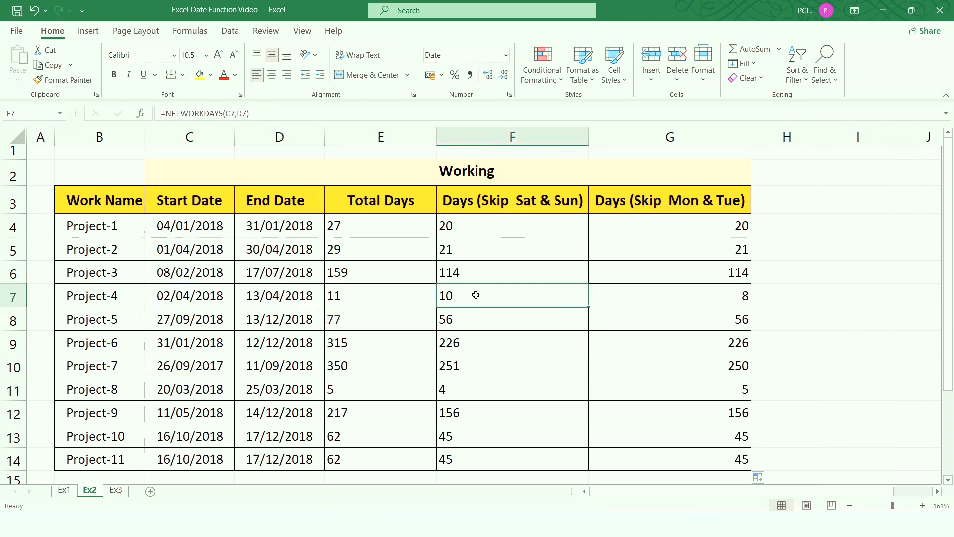
pyautogui.moveTo(213, 300); pyautogui.dragTo(278, 300)
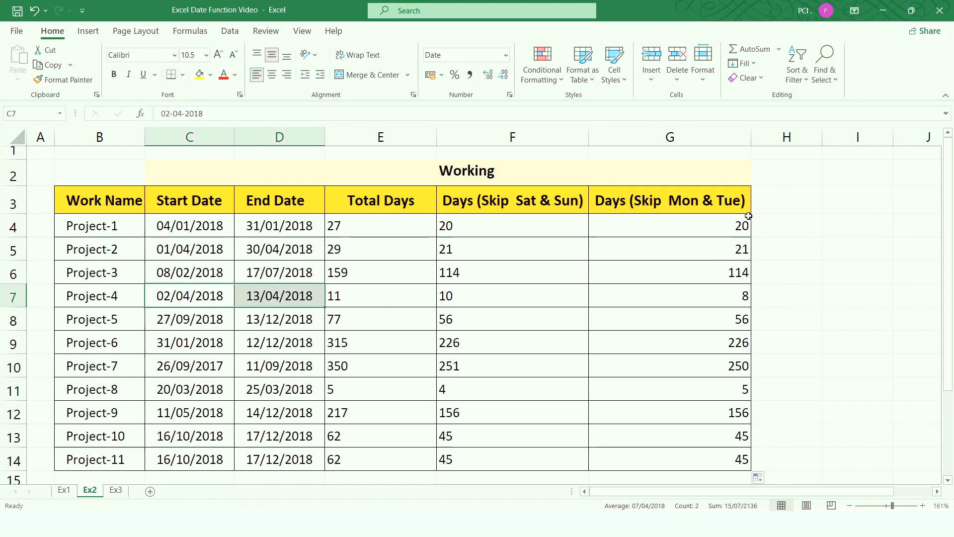
pyautogui.click(737, 299)
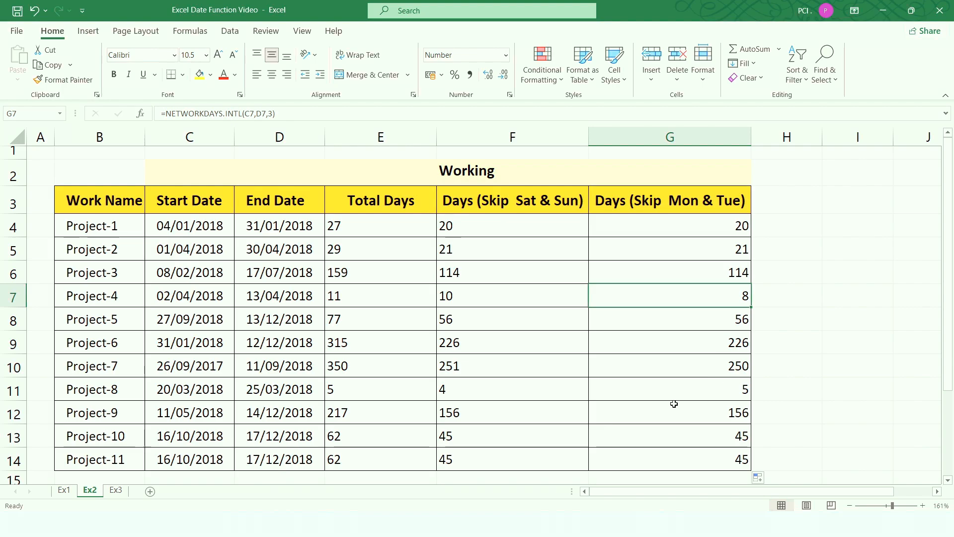
pyautogui.click(737, 362)
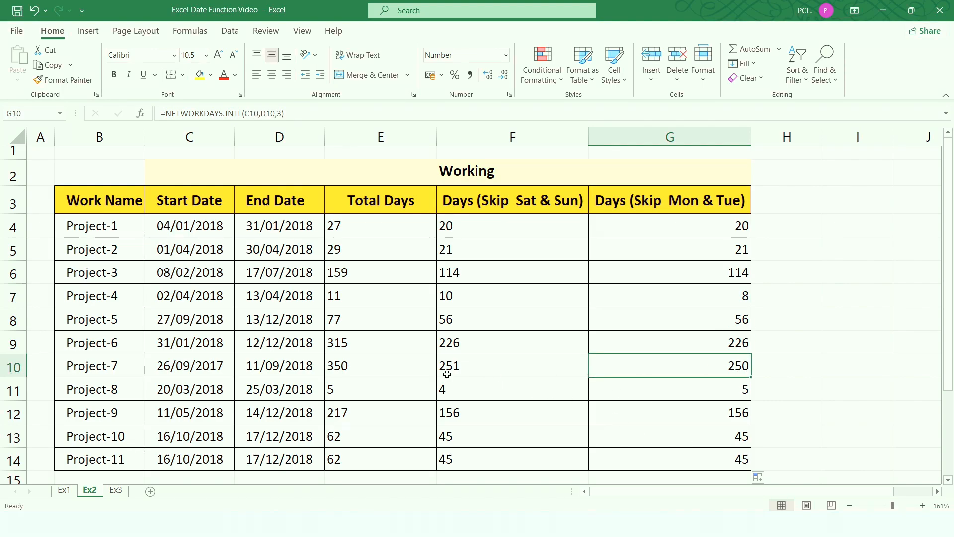
pyautogui.click(13, 367)
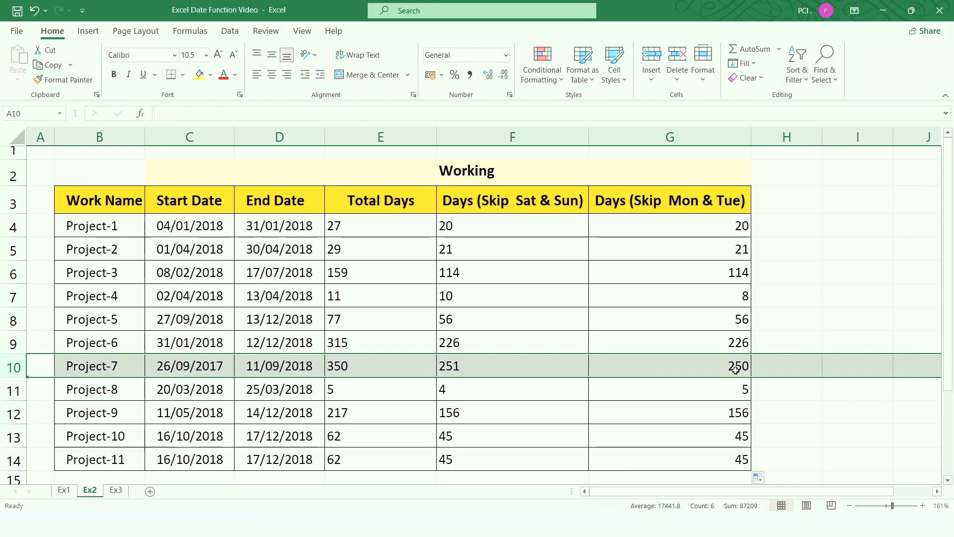
pyautogui.click(733, 387)
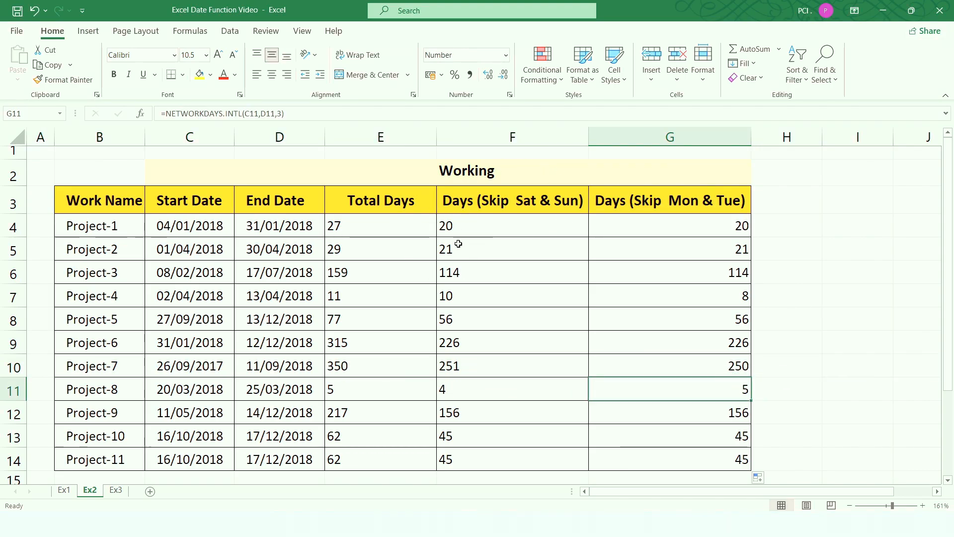
# - Open the Ex3 sheet and examine Project-1's start date alongside its empty Eomonth cell
pyautogui.click(115, 490)
pyautogui.click(262, 250)
pyautogui.click(178, 230)
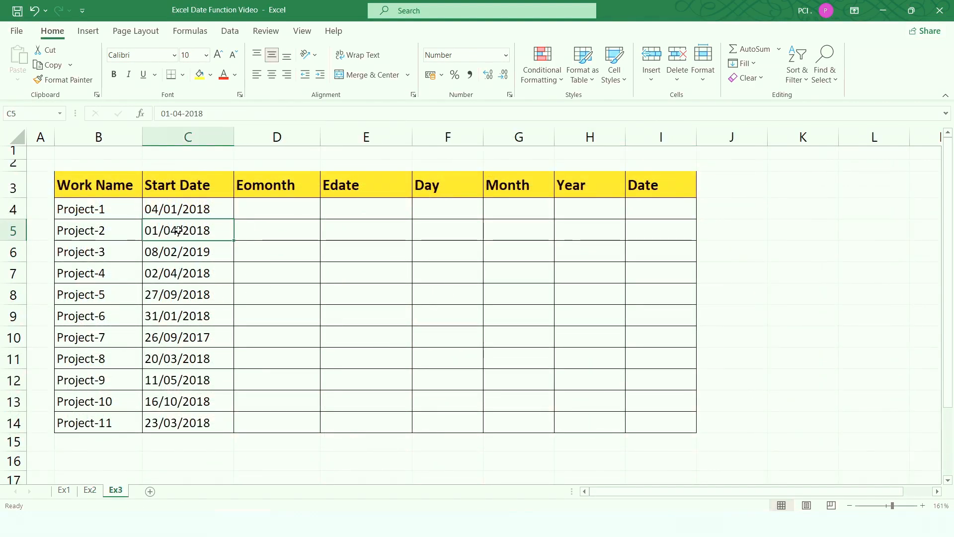
pyautogui.click(187, 210)
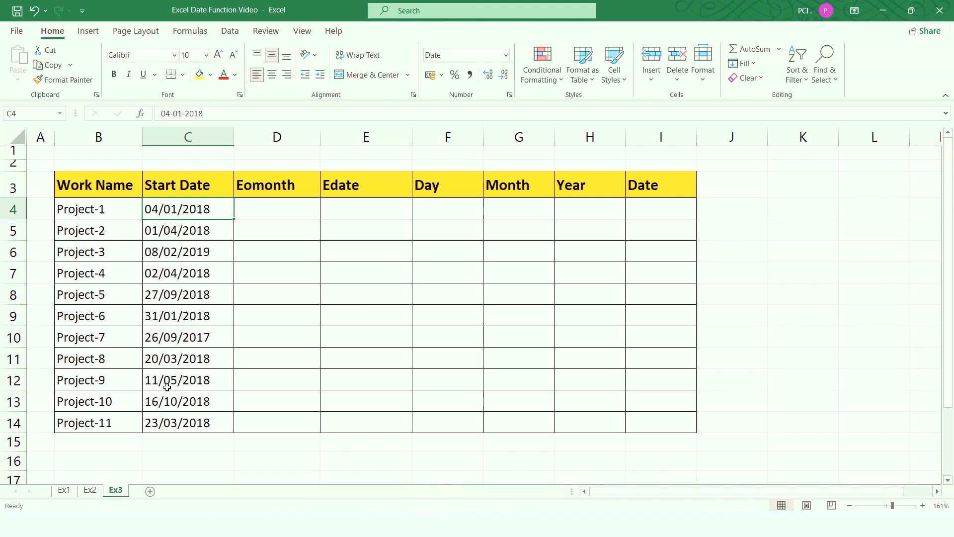
pyautogui.click(282, 215)
pyautogui.click(206, 217)
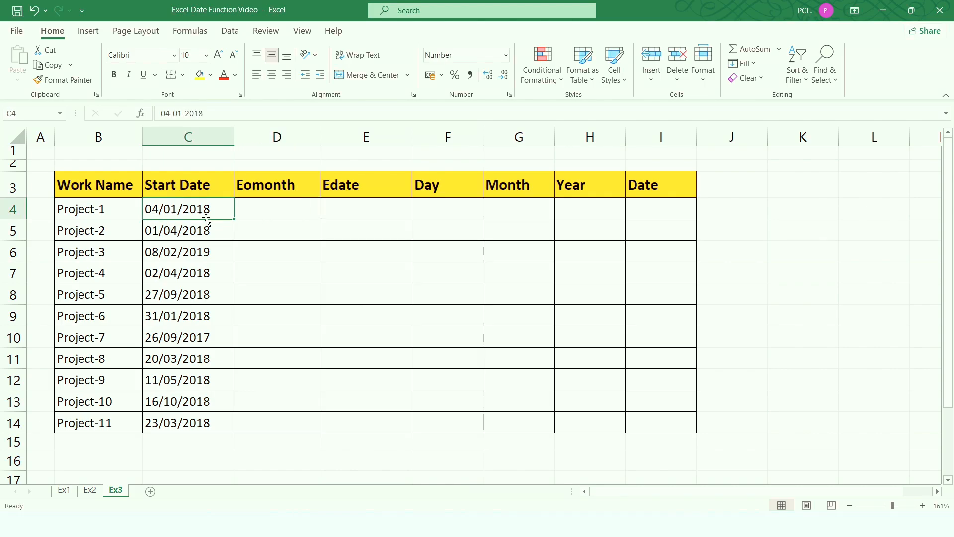
# - Enter =EOMONTH(C4,0) in D4 to calculate the last day of Project-1's start month
pyautogui.click(300, 209)
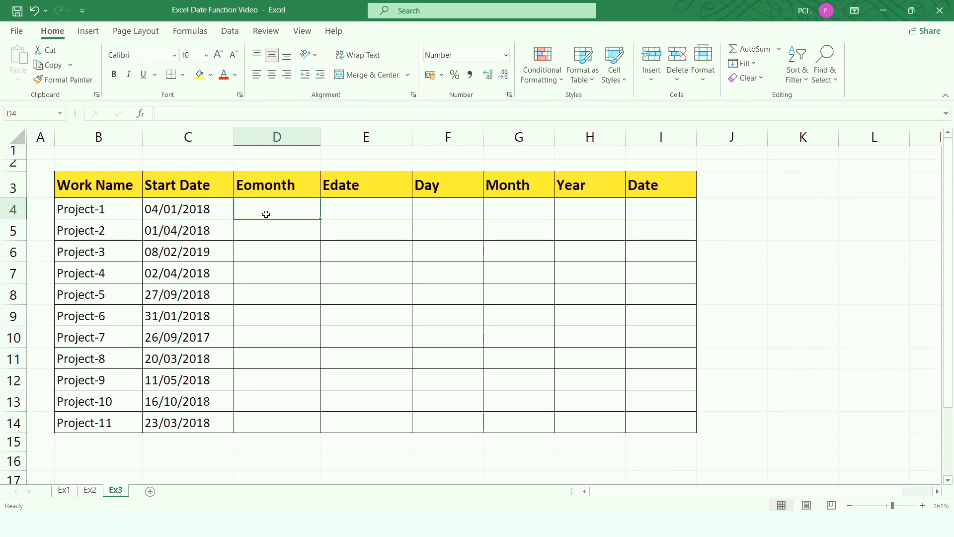
pyautogui.write('=')
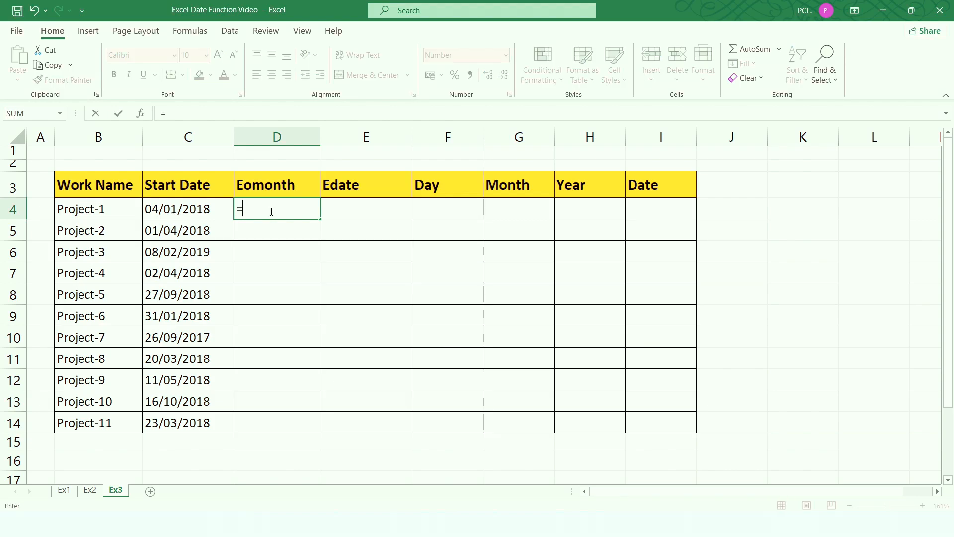
pyautogui.write('EOM')
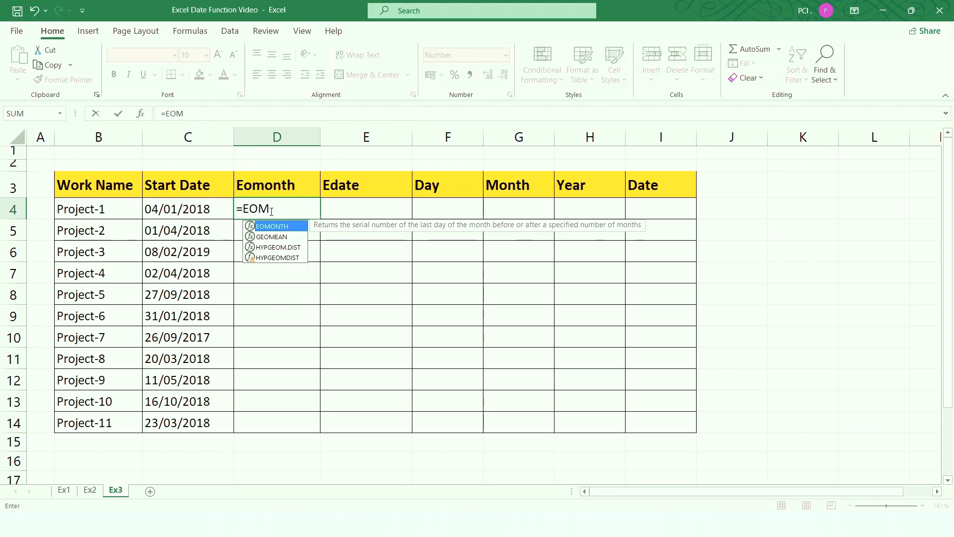
pyautogui.press('Tab')
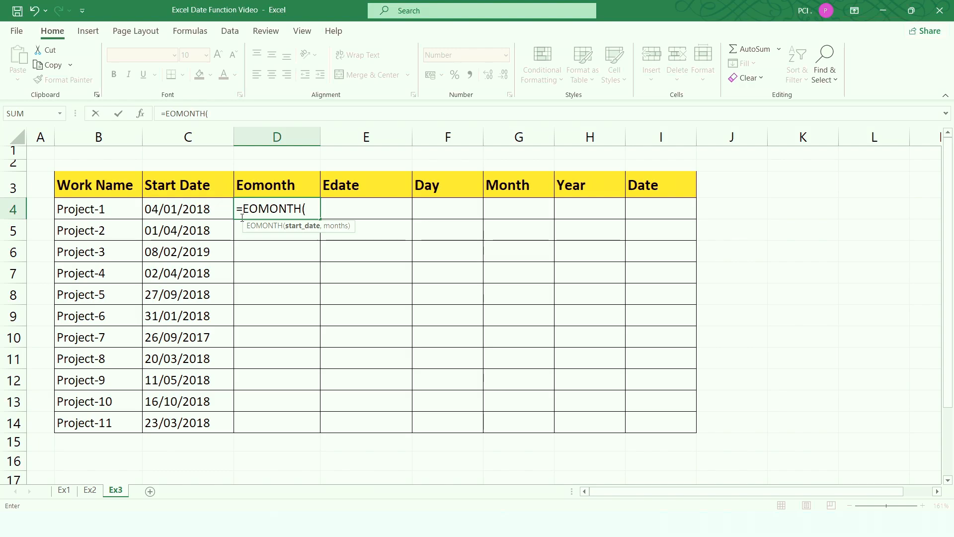
pyautogui.click(164, 209)
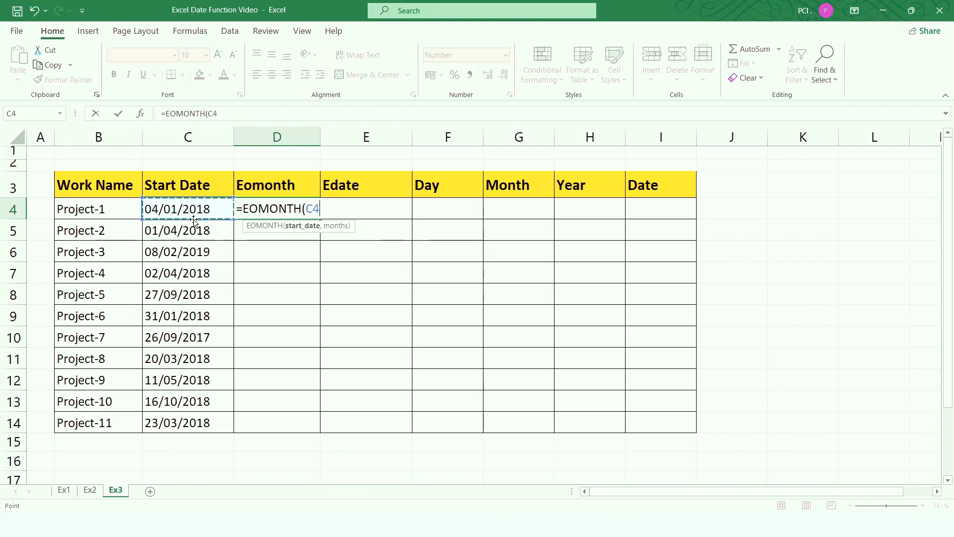
pyautogui.write(',0')
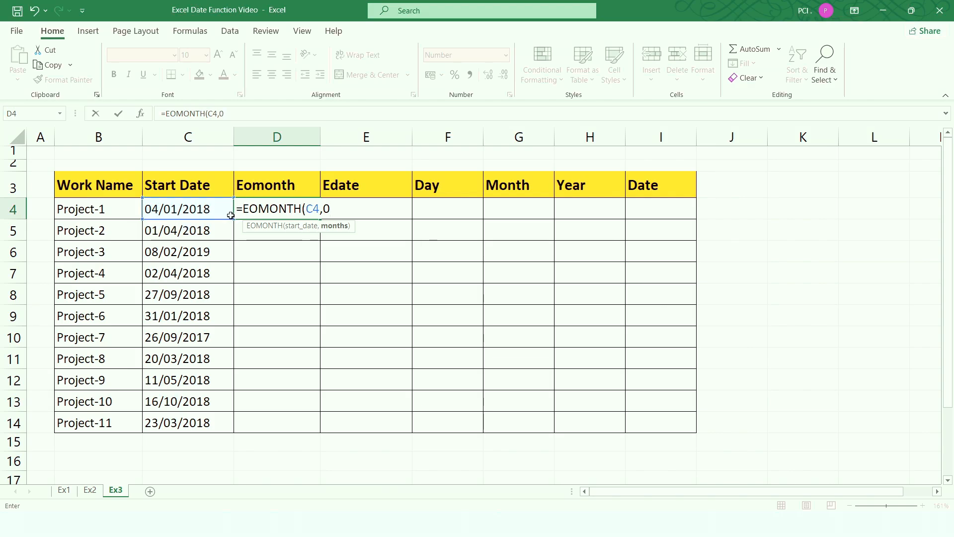
pyautogui.write(')')
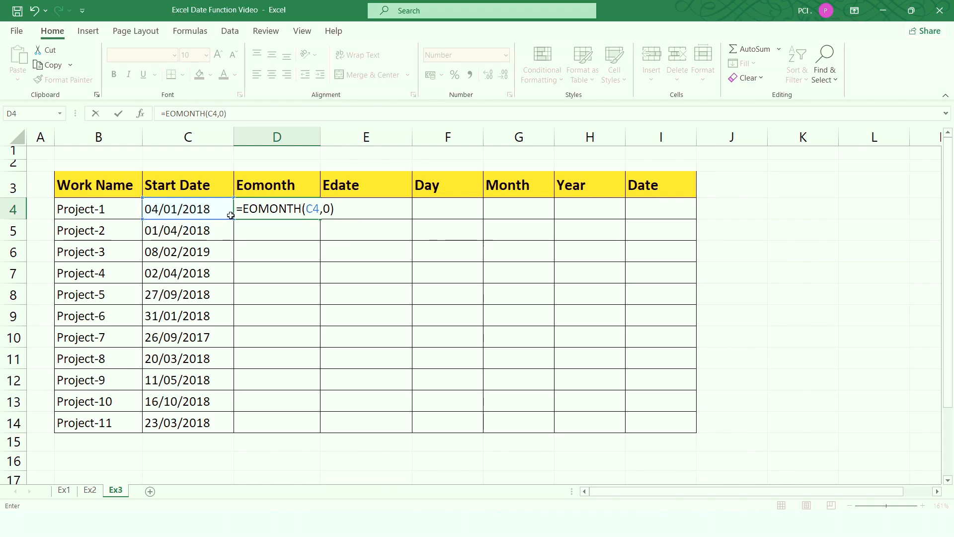
pyautogui.press('Return')
# - Format D4 as Short Date and compare the month-end date with Project-1's start date
pyautogui.click(307, 209)
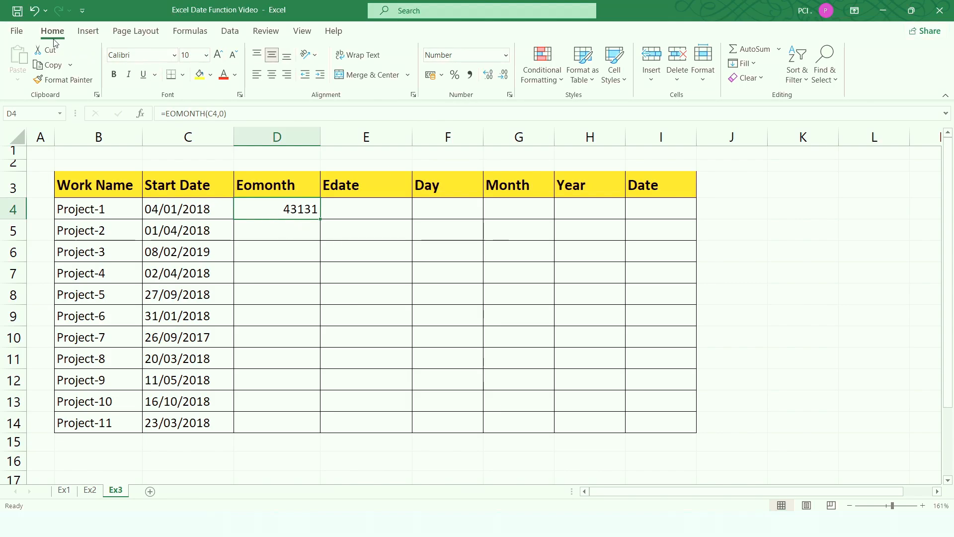
pyautogui.click(505, 57)
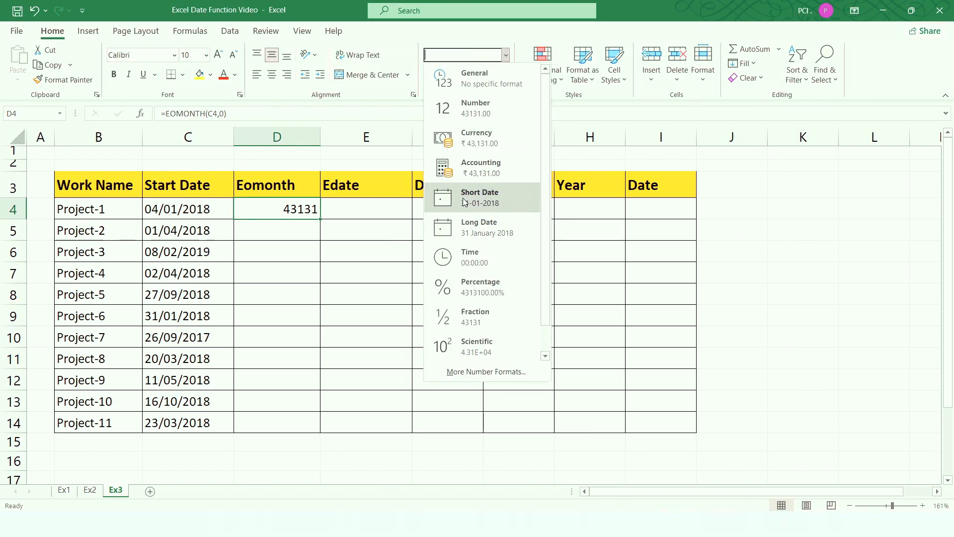
pyautogui.click(488, 207)
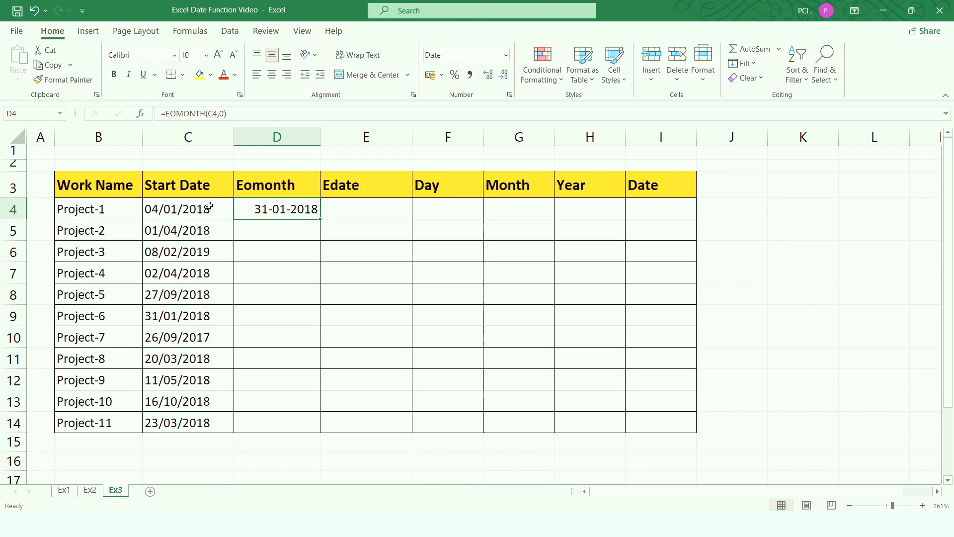
pyautogui.click(167, 213)
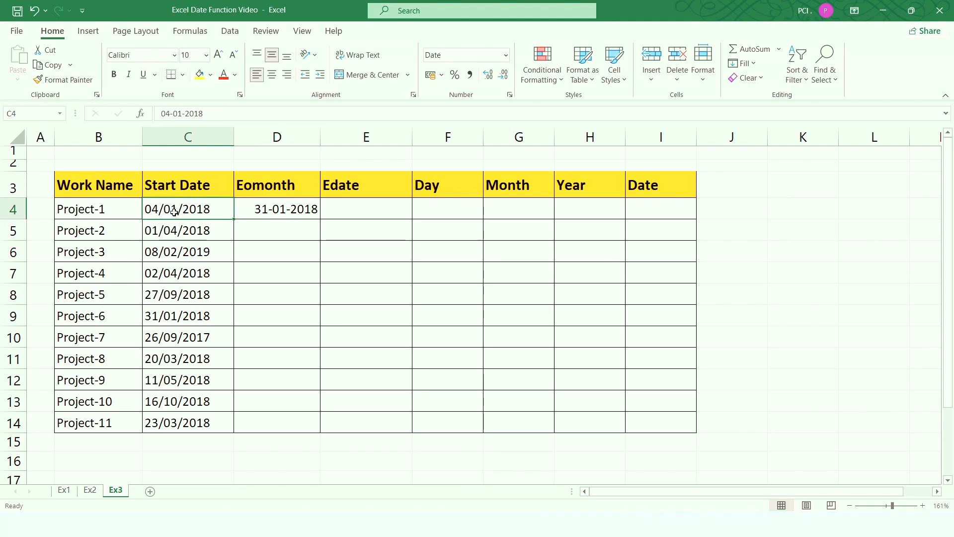
pyautogui.click(292, 211)
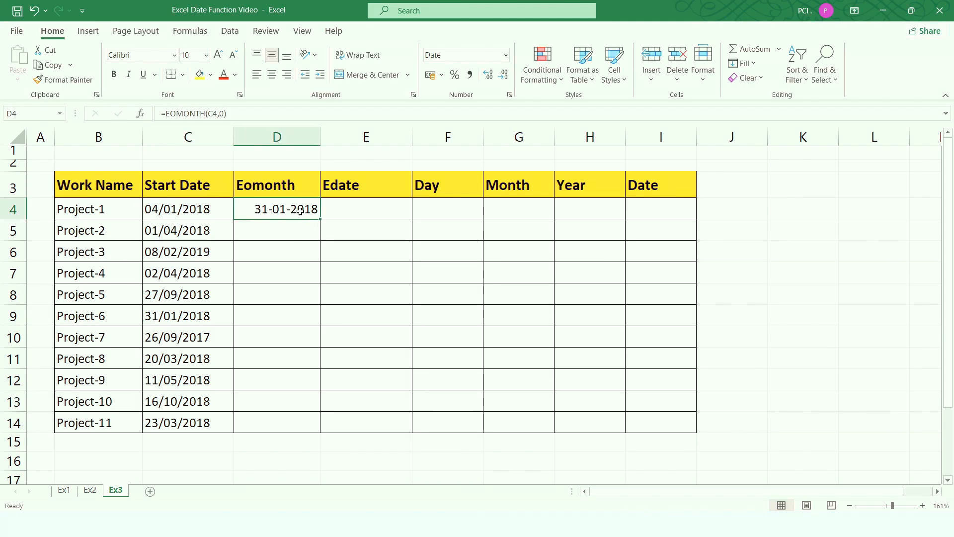
# - Change the months argument in D4's formula to 1, making it =EOMONTH(C4,1), and check the result
pyautogui.doubleClick(301, 210)
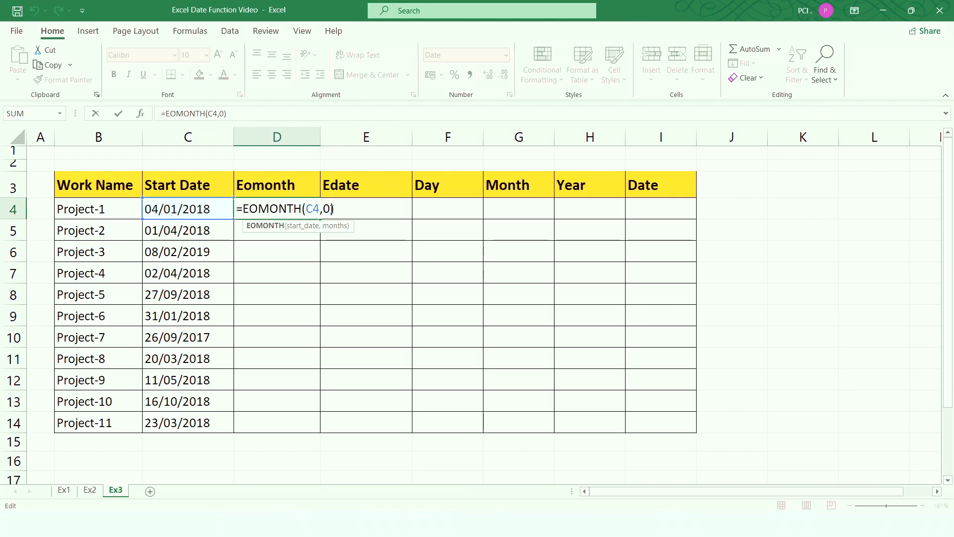
pyautogui.press('BackSpace')
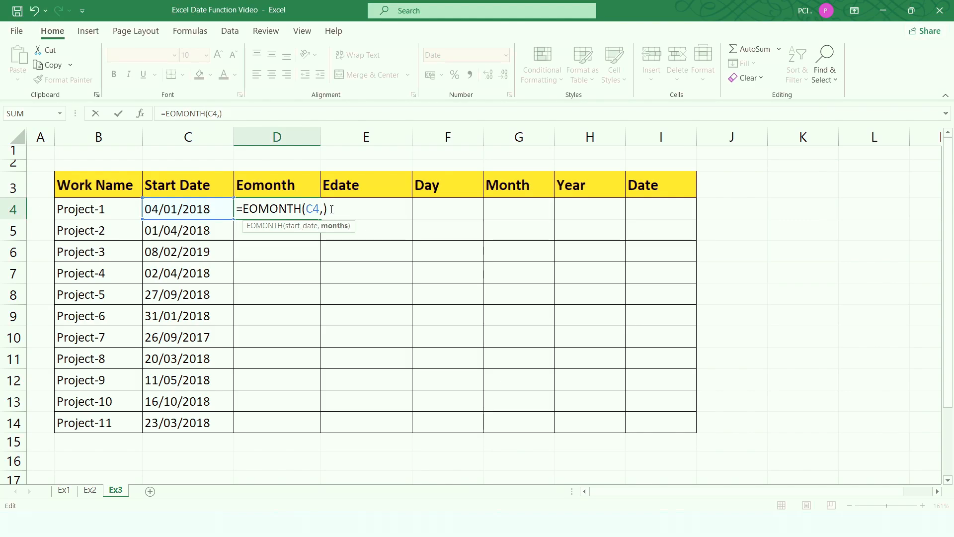
pyautogui.write('1')
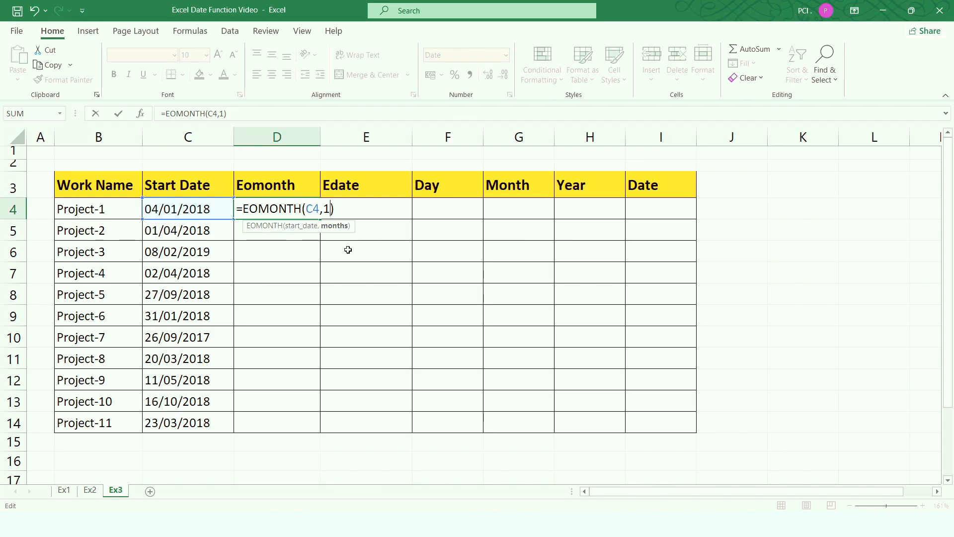
pyautogui.press('Return')
pyautogui.click(282, 207)
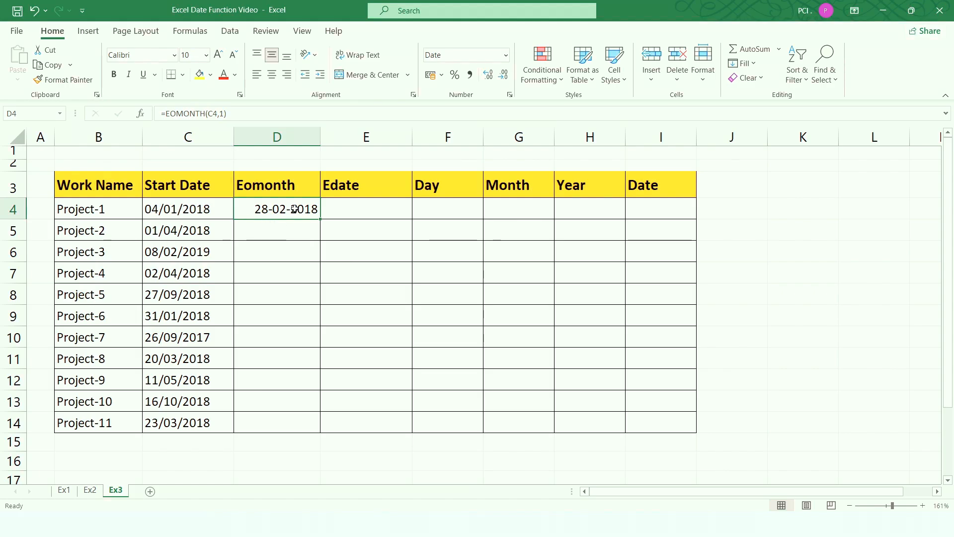
# - Set the months argument in D4's EOMONTH formula to 0 and compare the result with Project-1's start date
pyautogui.doubleClick(294, 209)
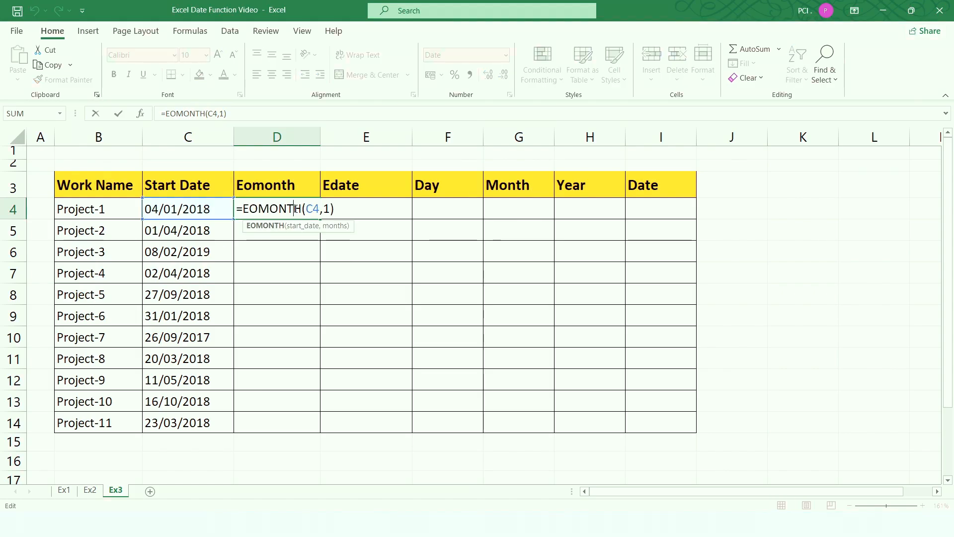
pyautogui.click(329, 208)
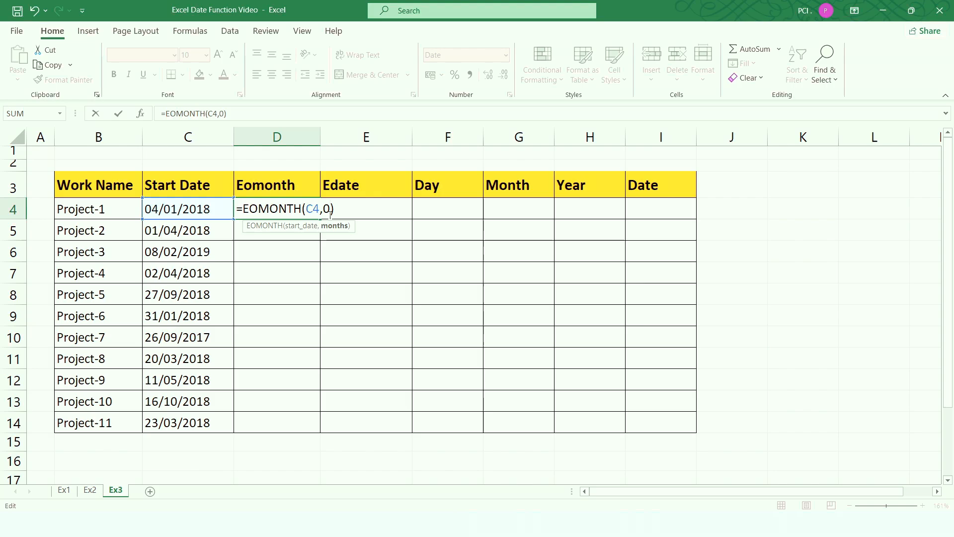
pyautogui.press('Return')
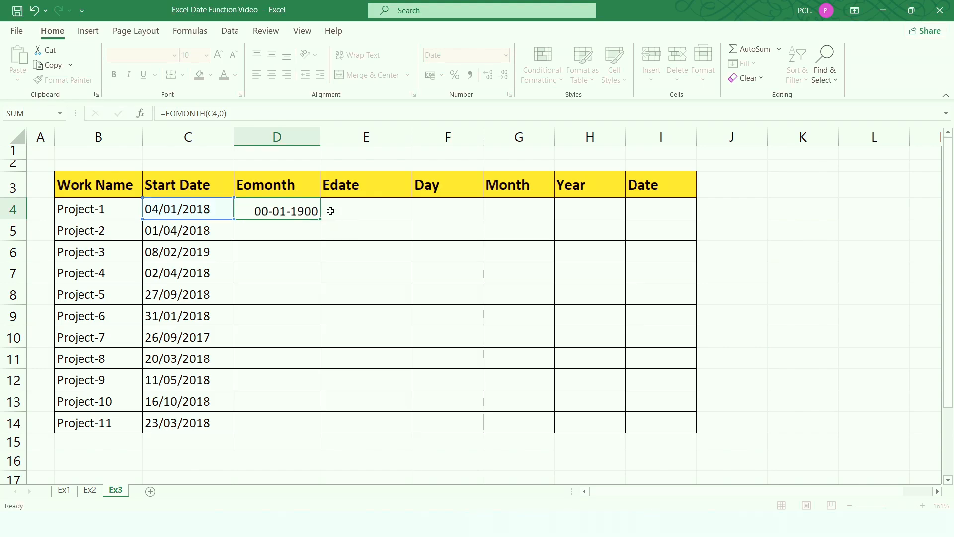
pyautogui.click(204, 208)
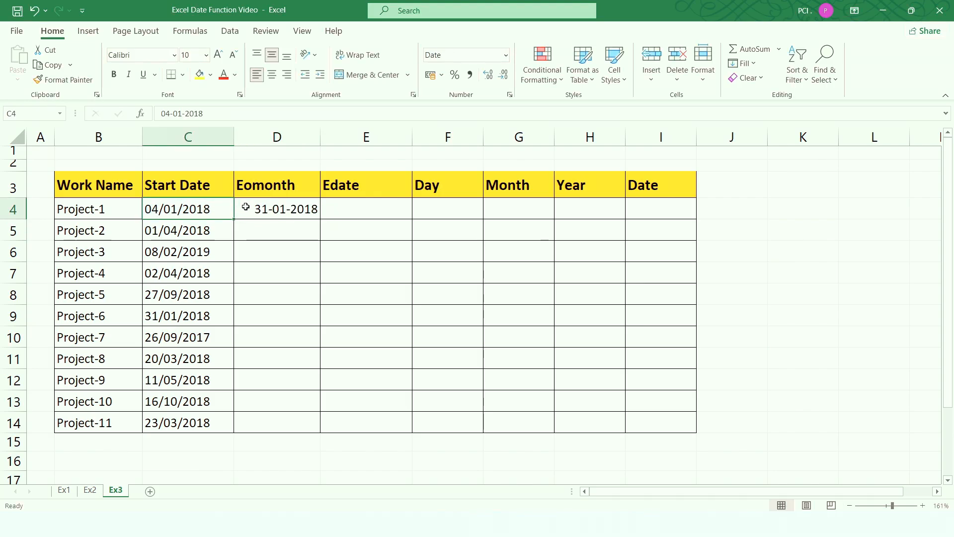
pyautogui.click(282, 209)
pyautogui.click(203, 208)
pyautogui.click(296, 210)
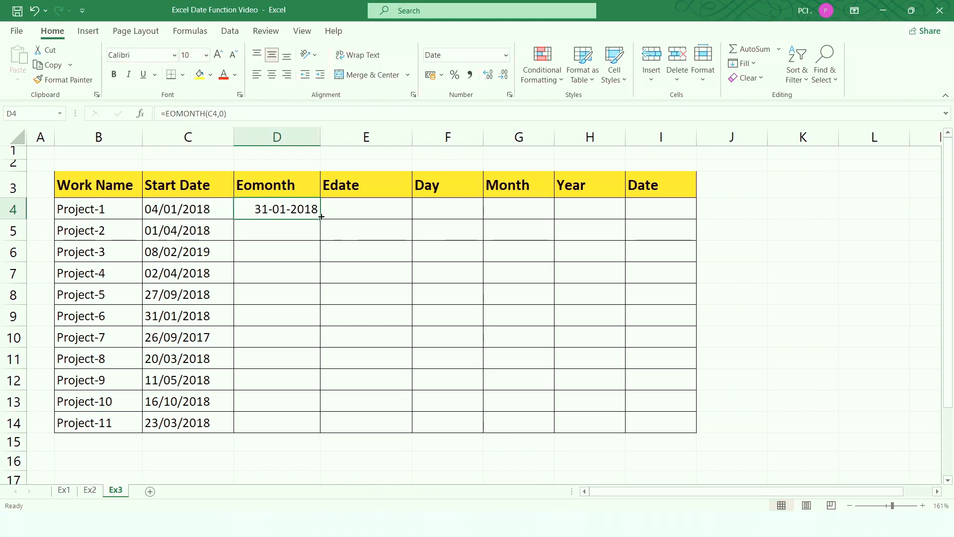
# - Fill the EOMONTH formula from D4 down through D14 and check the month-end dates against the start dates
pyautogui.moveTo(322, 219); pyautogui.dragTo(288, 430)
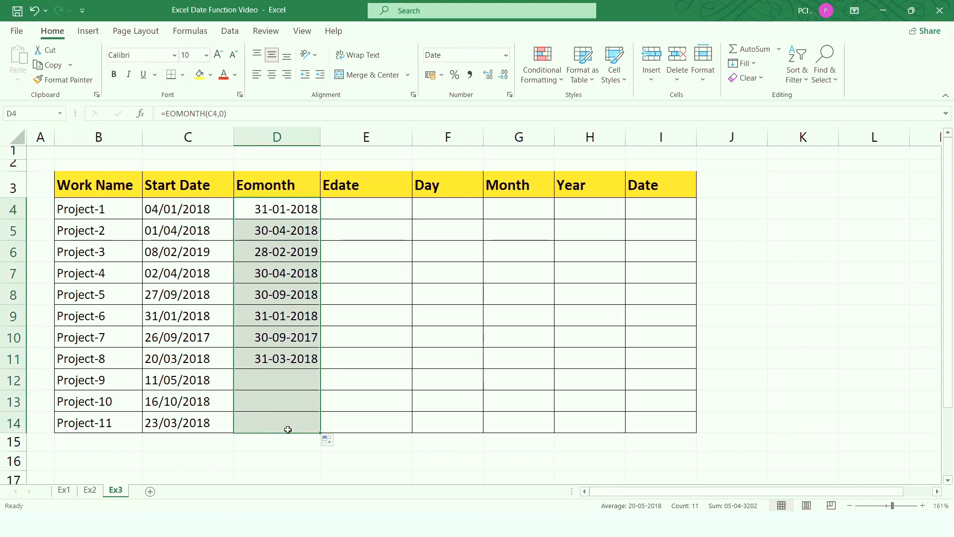
pyautogui.moveTo(187, 231); pyautogui.dragTo(192, 386)
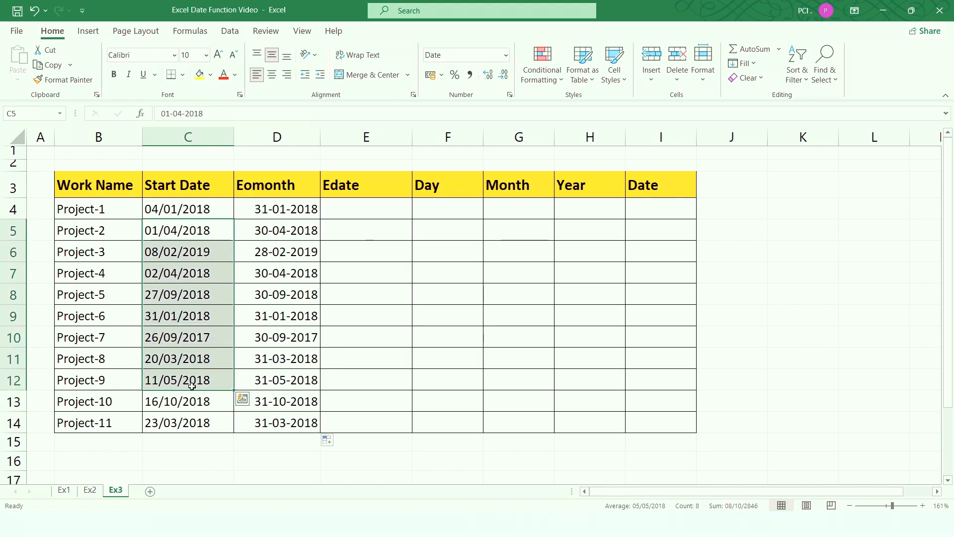
pyautogui.click(283, 274)
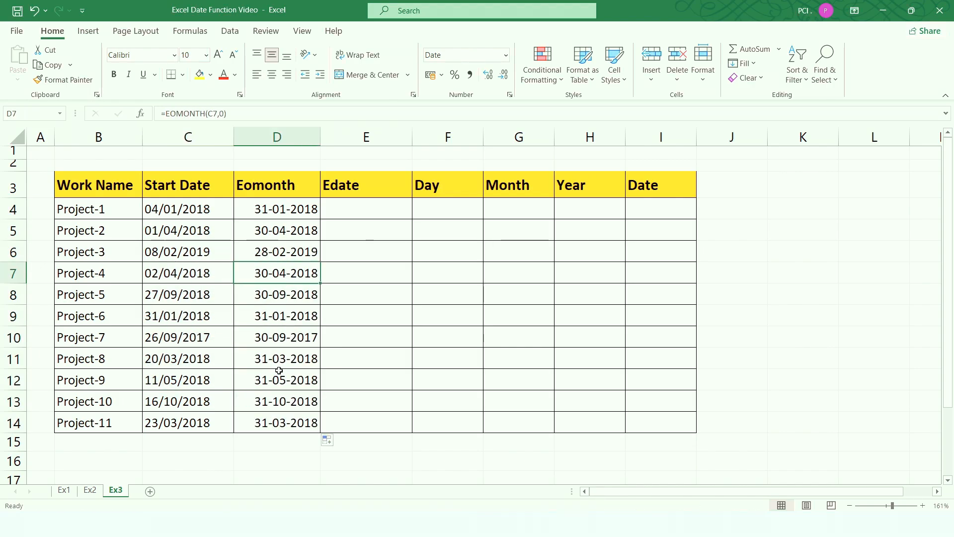
pyautogui.moveTo(279, 370); pyautogui.dragTo(313, 398)
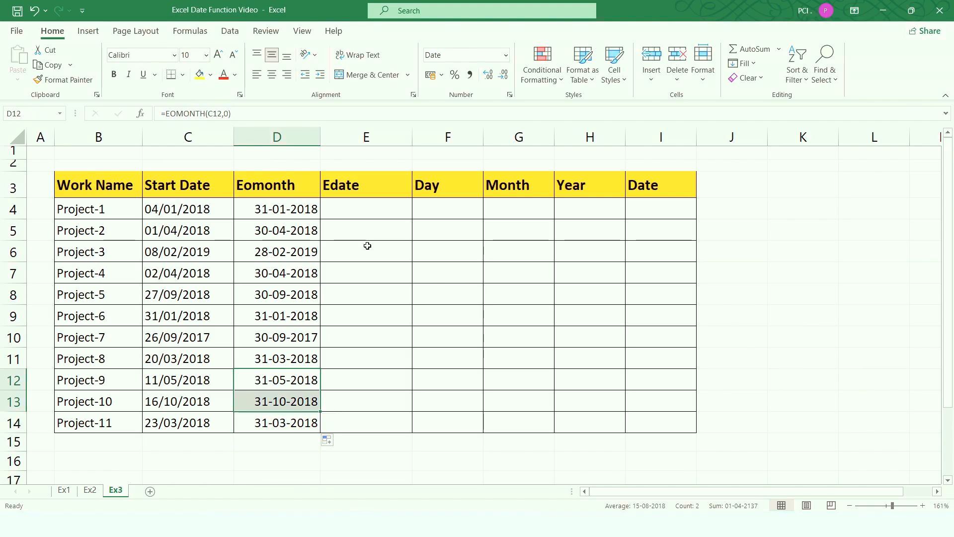
pyautogui.click(371, 219)
pyautogui.click(353, 191)
pyautogui.click(362, 208)
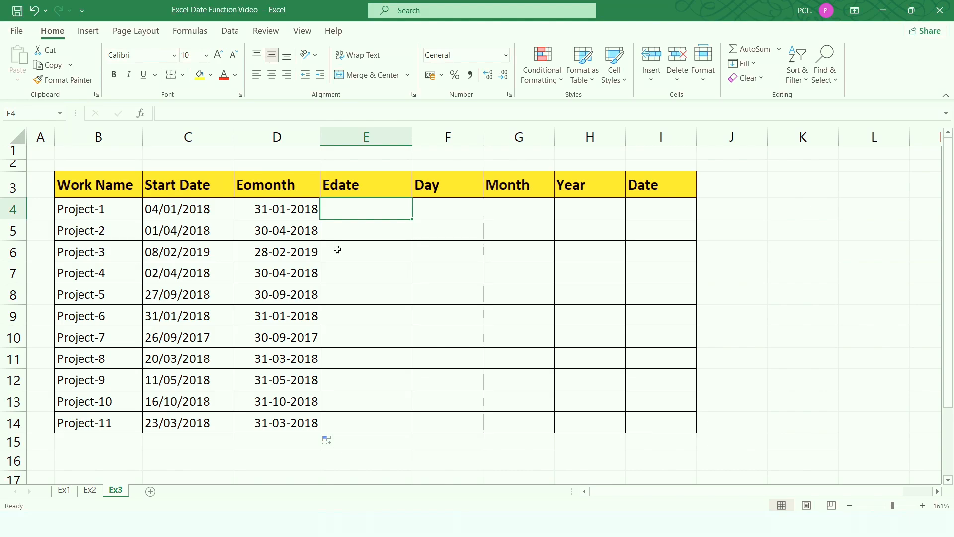
pyautogui.click(192, 210)
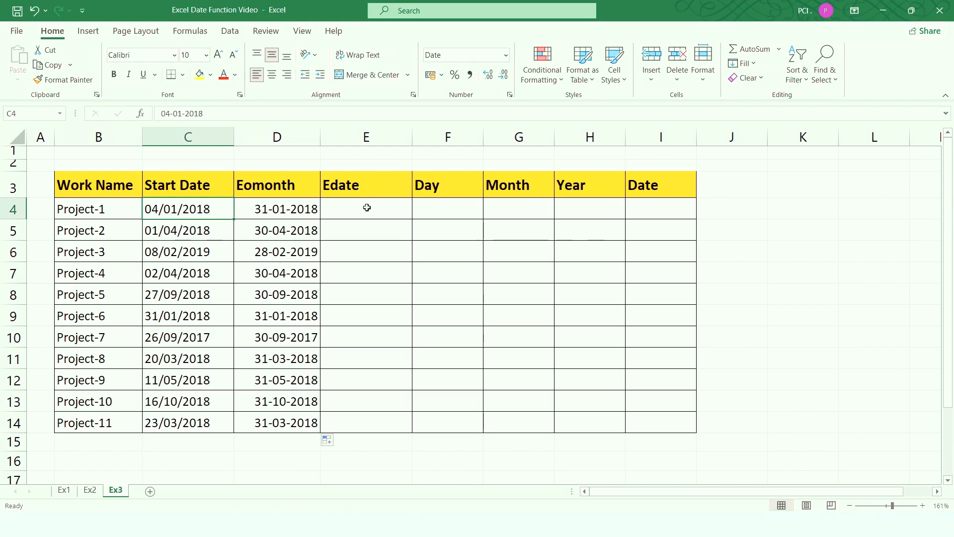
pyautogui.click(349, 214)
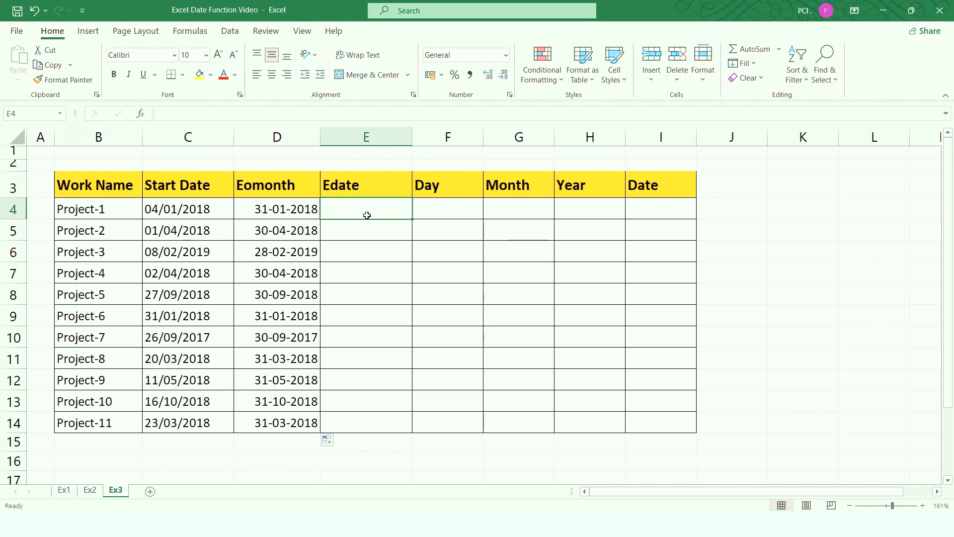
pyautogui.click(186, 201)
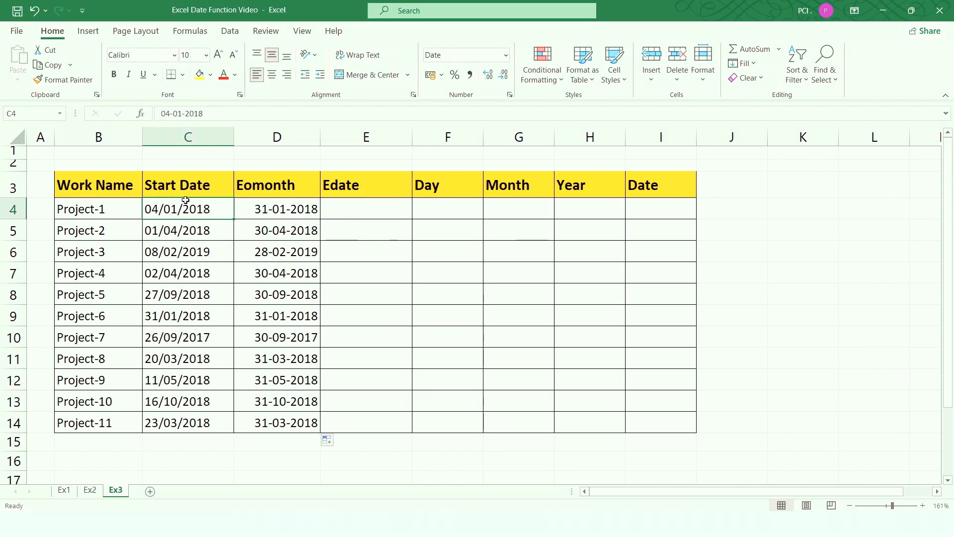
# - Enter the formula =EDATE(C4,5) in E4 to get the date five months after Project-1's start date
pyautogui.click(381, 214)
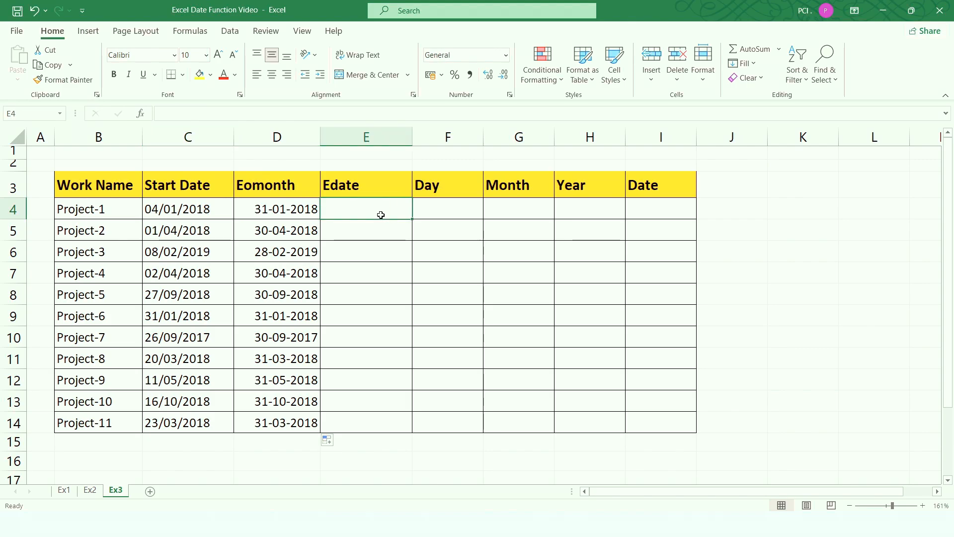
pyautogui.write('=EDA')
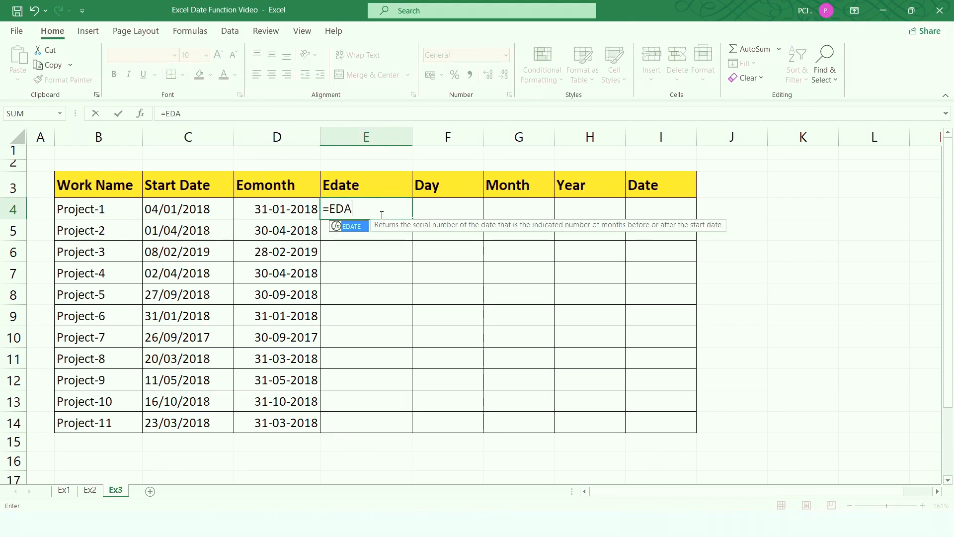
pyautogui.press('Tab')
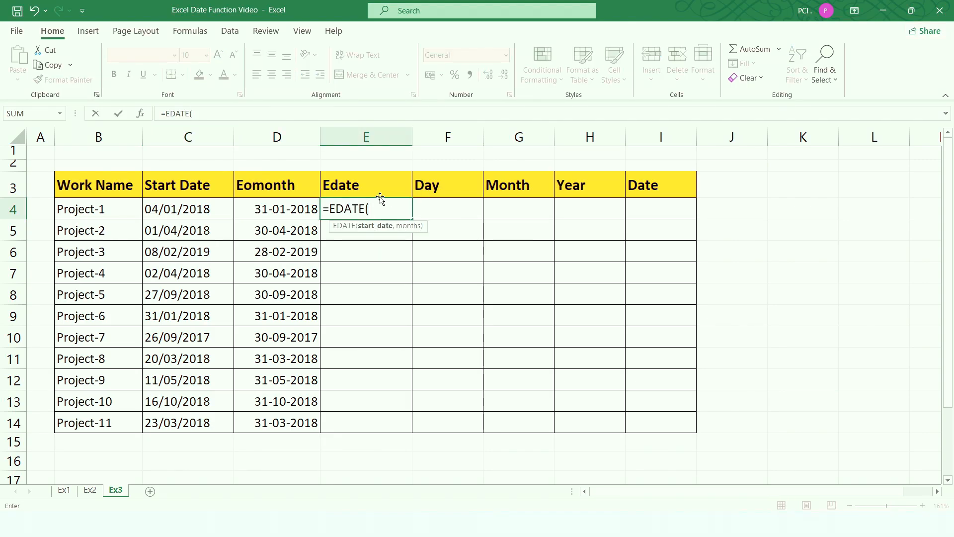
pyautogui.click(175, 209)
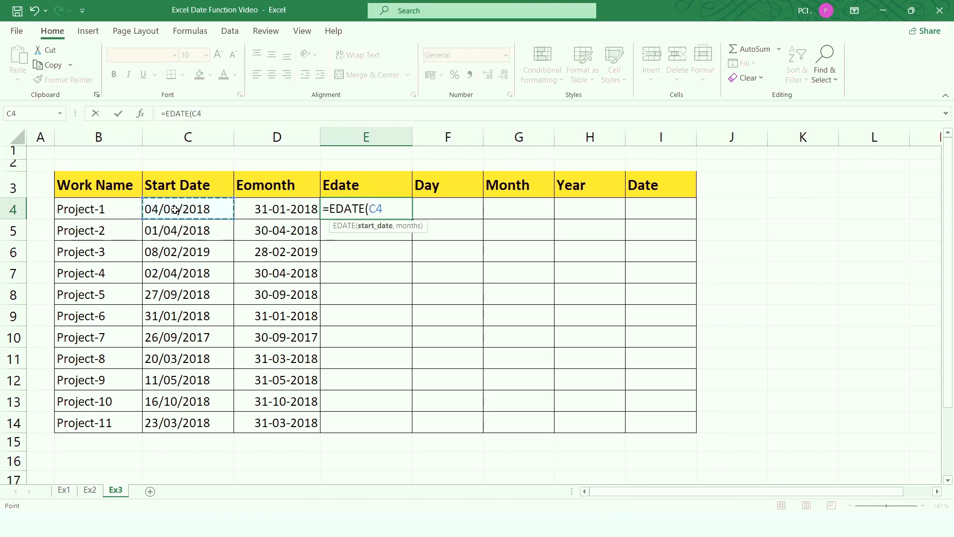
pyautogui.write(',5')
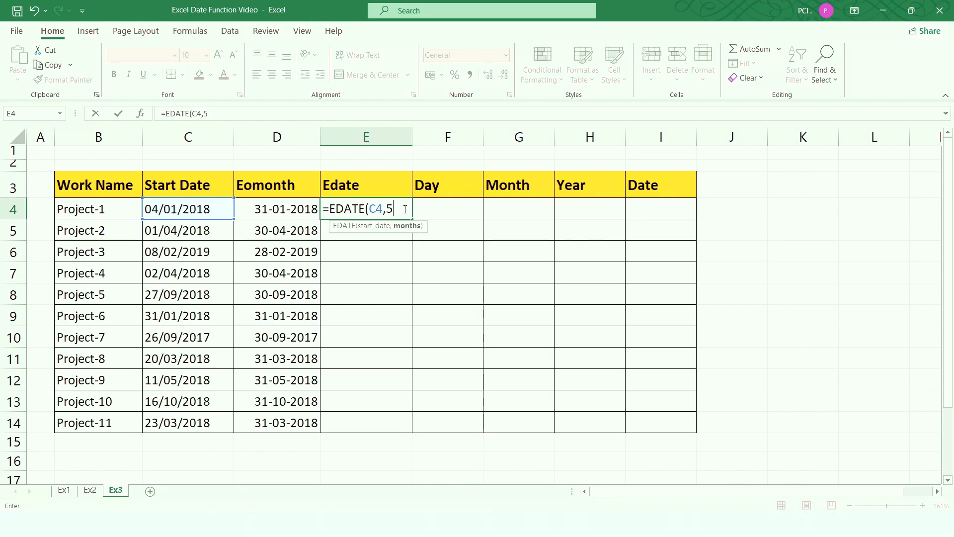
pyautogui.write(')')
pyautogui.hotkey('ctrl', 'Return')
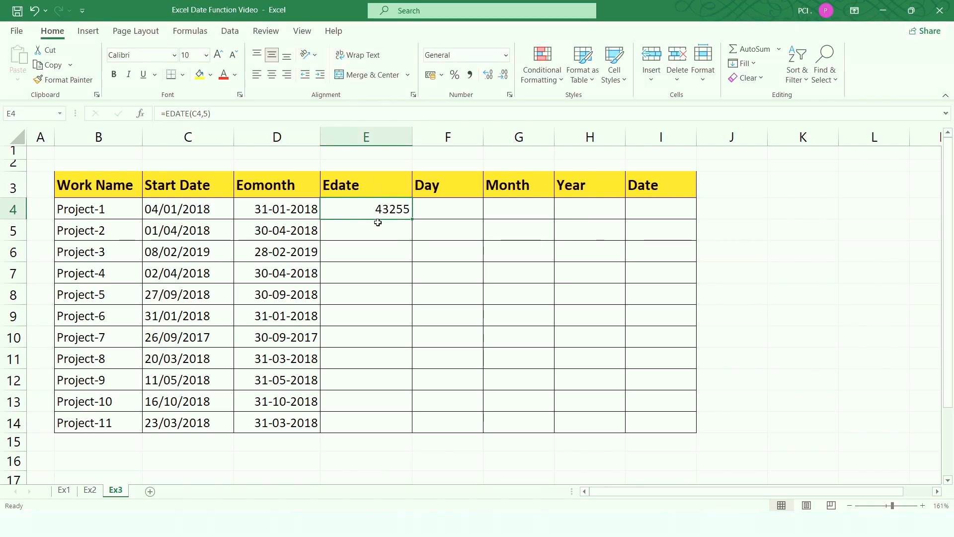
# - Format E4 as Short Date and check its EDATE formula against Project-1's start date
pyautogui.click(506, 55)
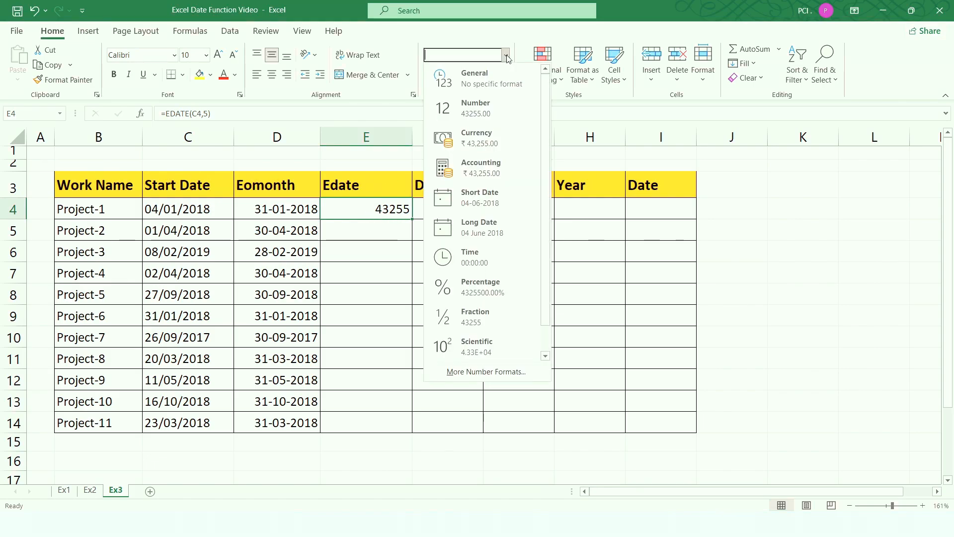
pyautogui.click(484, 210)
pyautogui.click(185, 211)
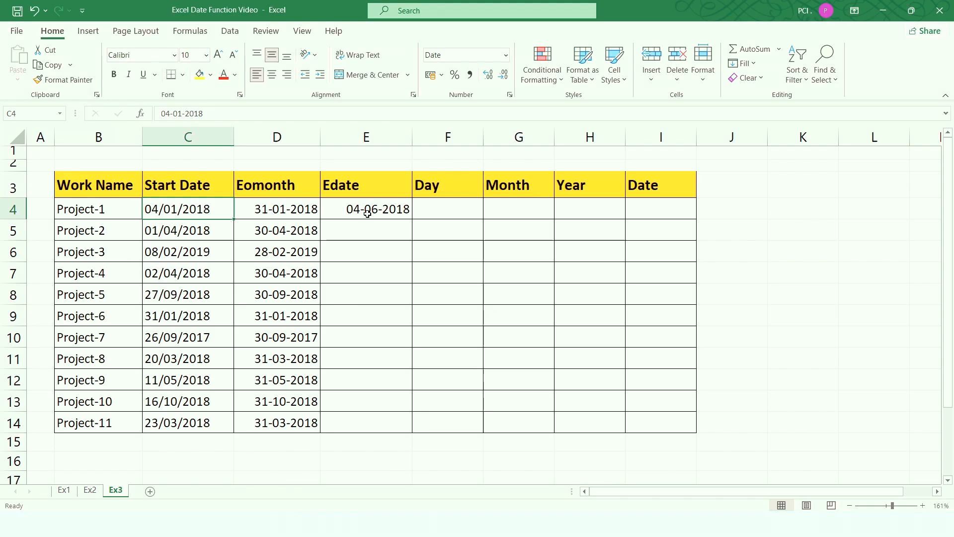
pyautogui.doubleClick(411, 211)
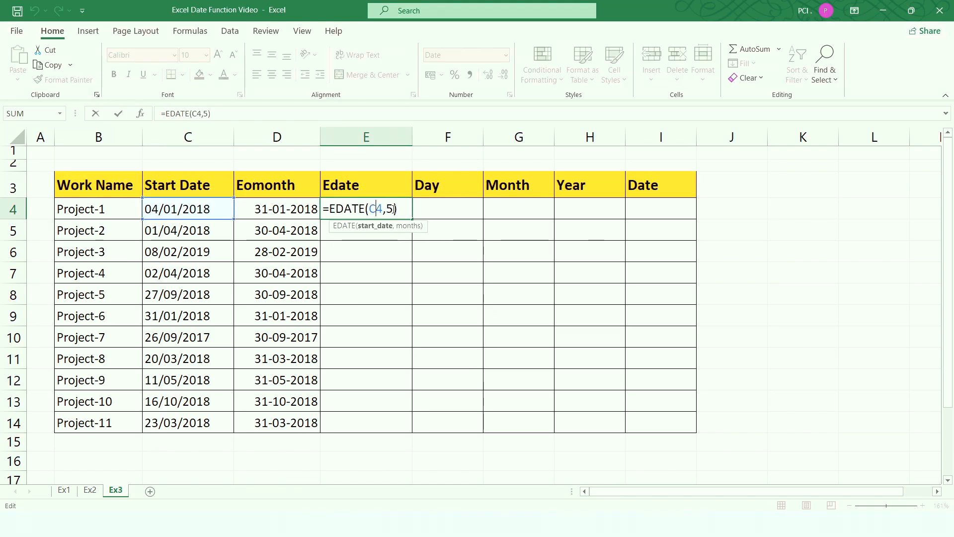
pyautogui.hotkey('ctrl', 'Return')
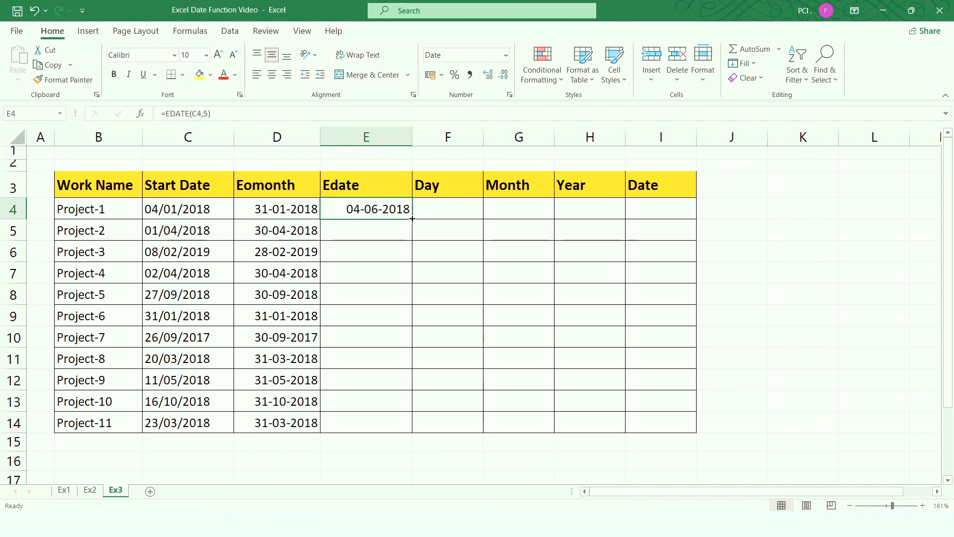
# - Fill the EDATE formula from E4 down through E14 and review the resulting dates
pyautogui.moveTo(412, 219); pyautogui.dragTo(413, 435)
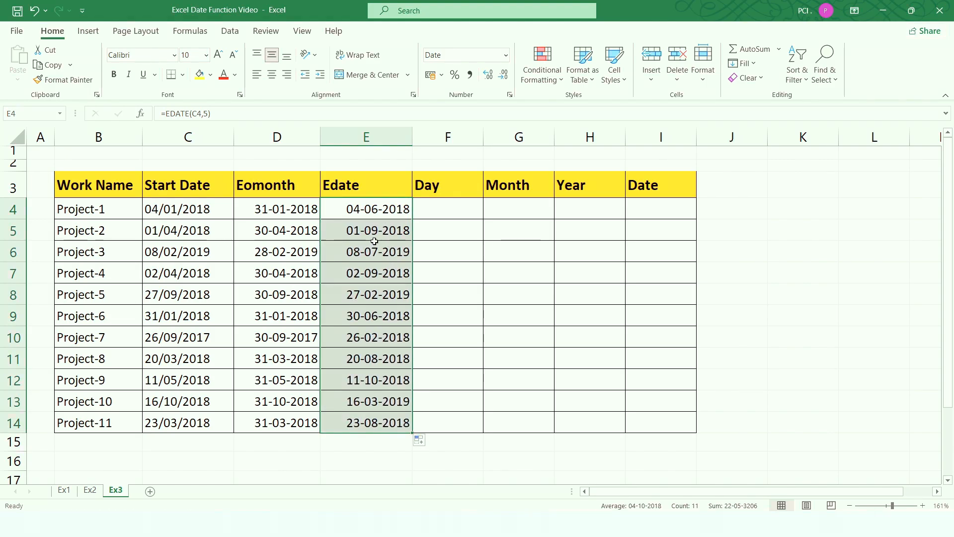
pyautogui.moveTo(374, 236); pyautogui.dragTo(371, 355)
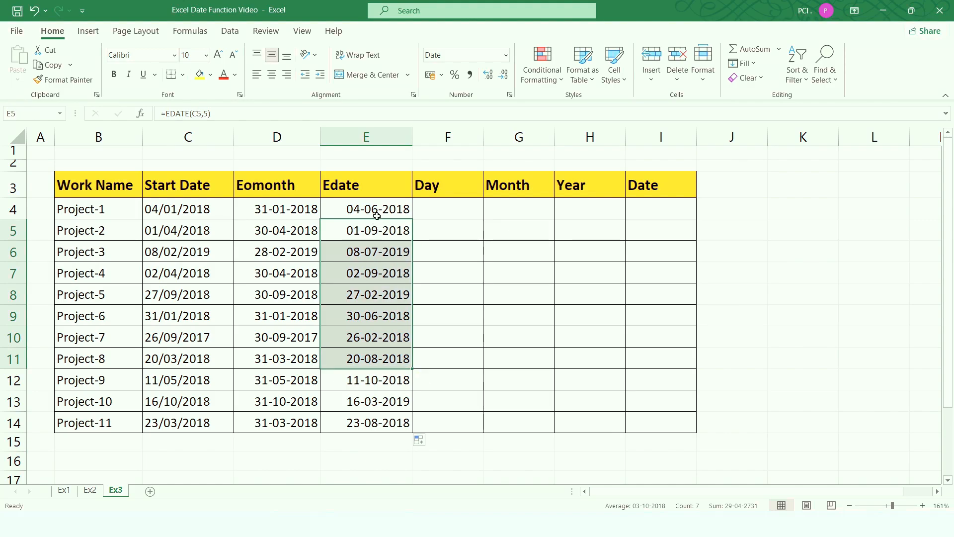
pyautogui.moveTo(374, 211); pyautogui.dragTo(376, 405)
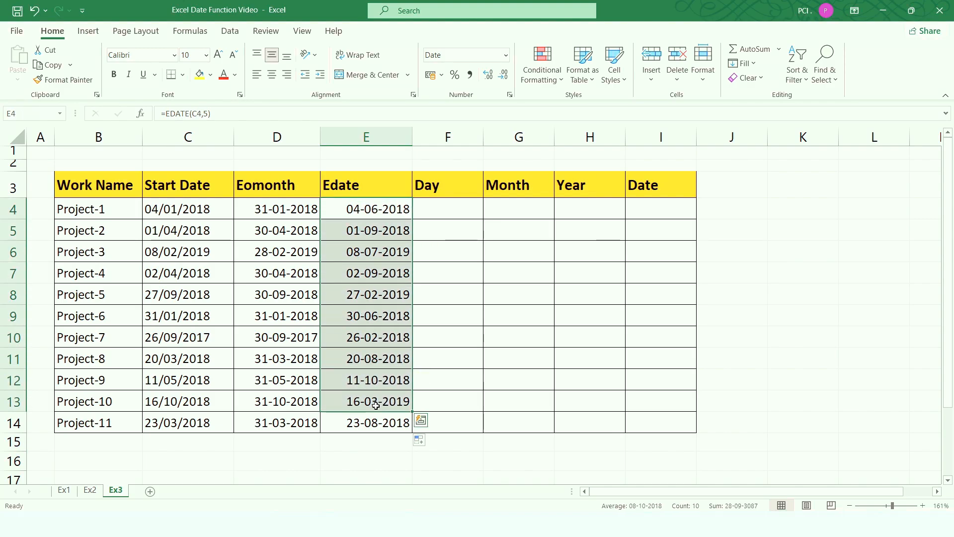
pyautogui.click(480, 231)
pyautogui.click(458, 211)
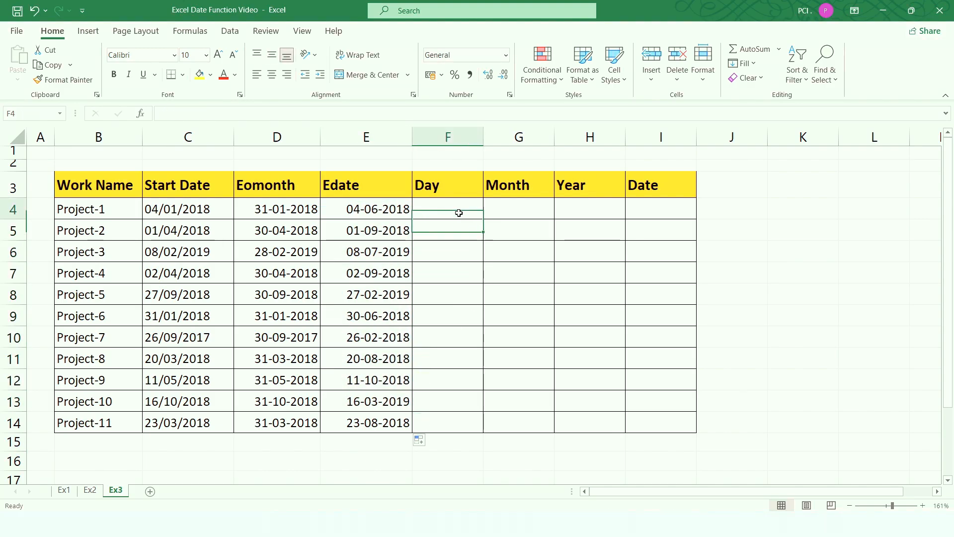
pyautogui.click(522, 208)
pyautogui.click(575, 210)
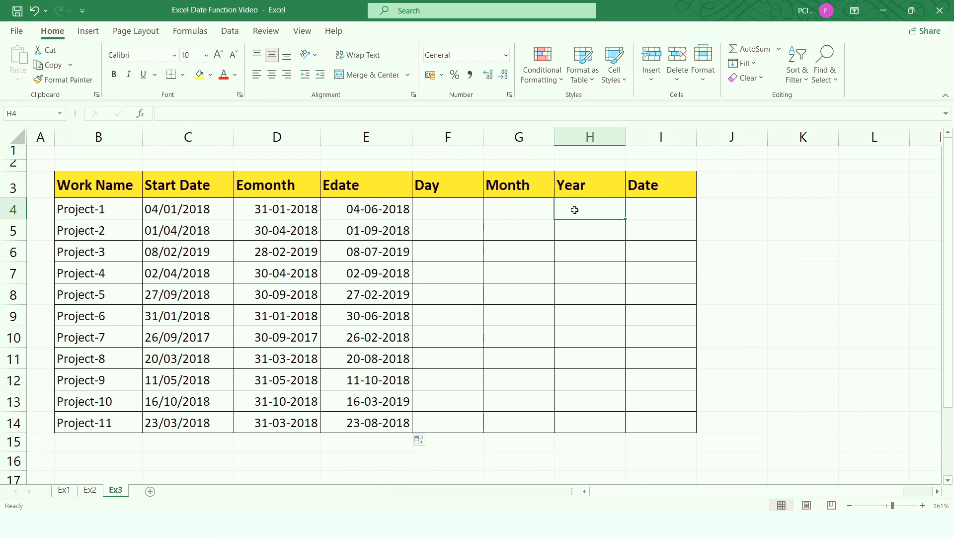
# - Enter =DAY(C4) in F4 and fill it down through F14 to extract the day of each start date
pyautogui.click(468, 208)
pyautogui.write('=DAY')
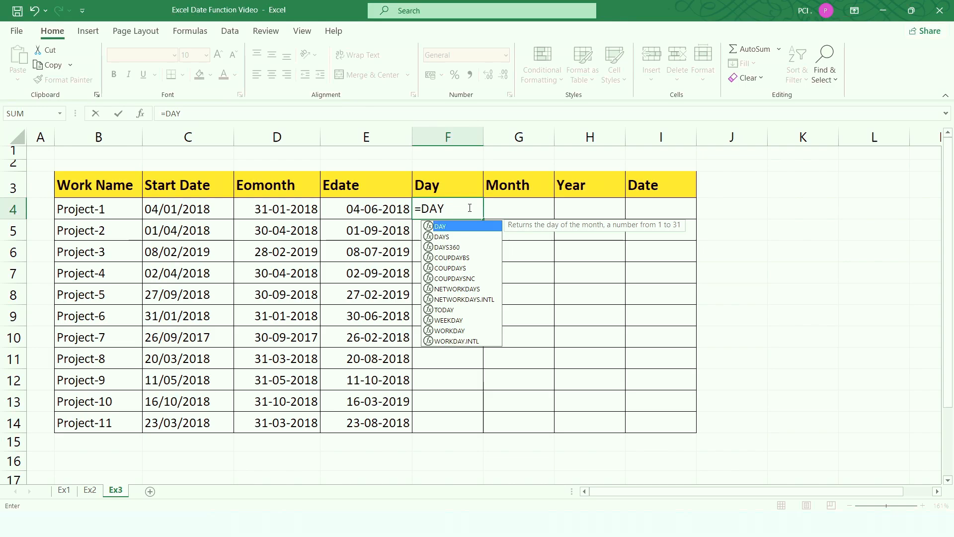
pyautogui.write('(')
pyautogui.click(162, 214)
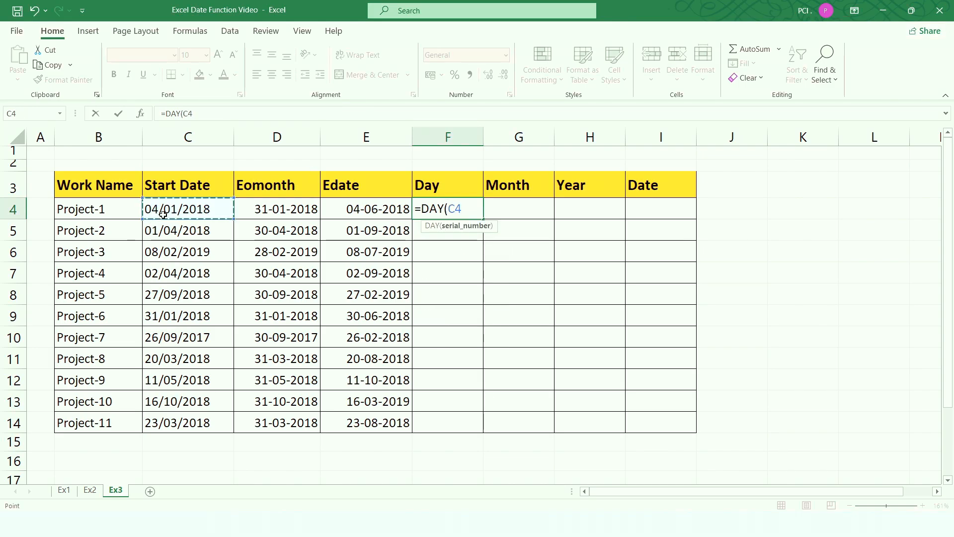
pyautogui.press('Return')
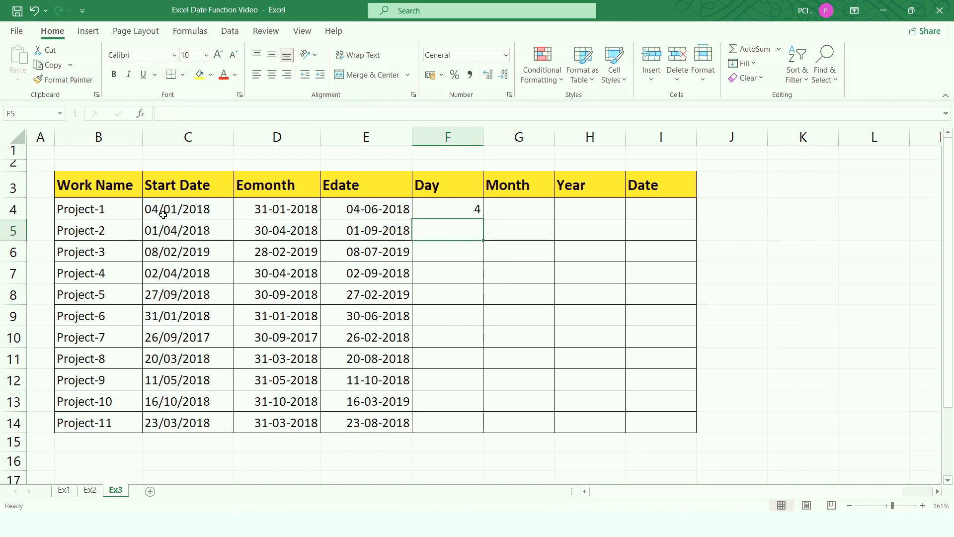
pyautogui.click(436, 208)
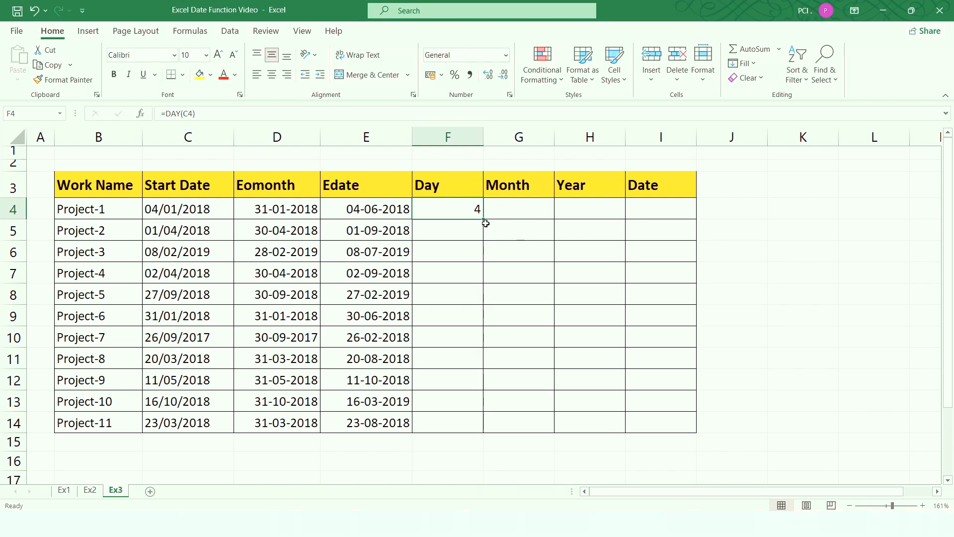
pyautogui.moveTo(483, 220); pyautogui.dragTo(475, 428)
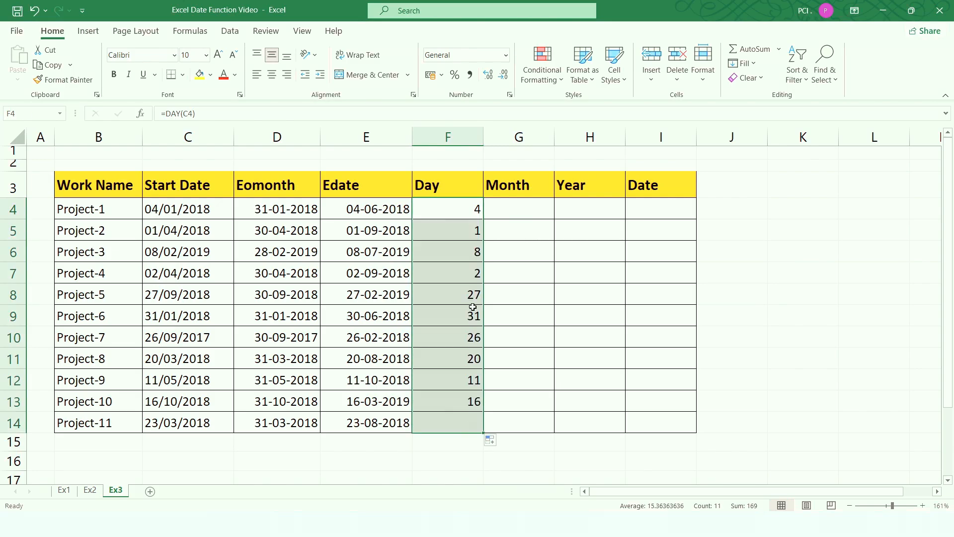
# - Enter =MONTH(C4) in G4 and fill it down through G14 to extract each start date's month number
pyautogui.click(527, 211)
pyautogui.write('=M')
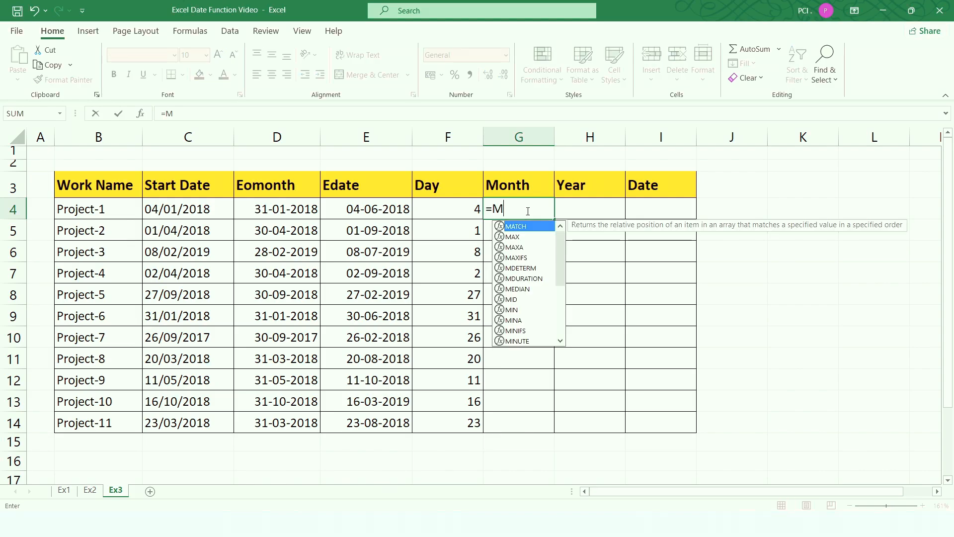
pyautogui.write('ON')
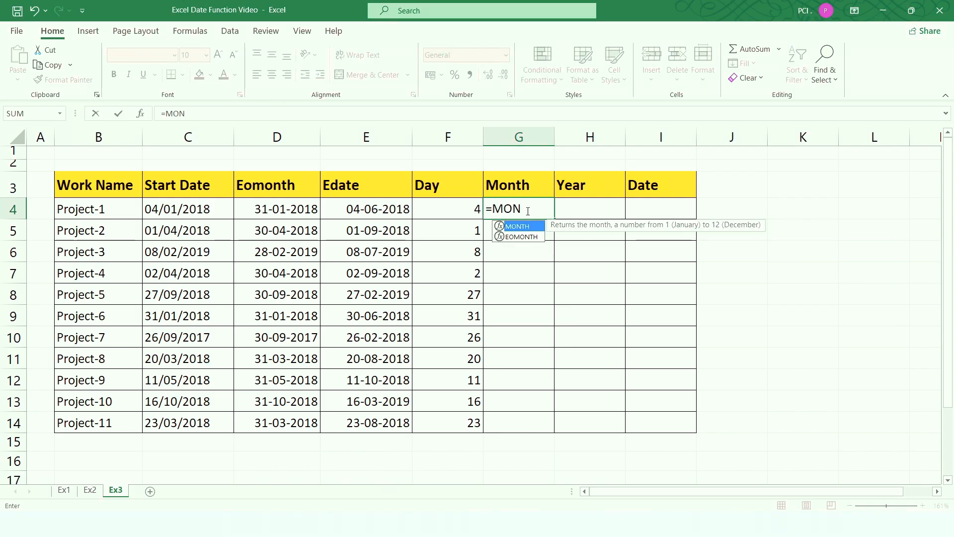
pyautogui.press('Tab')
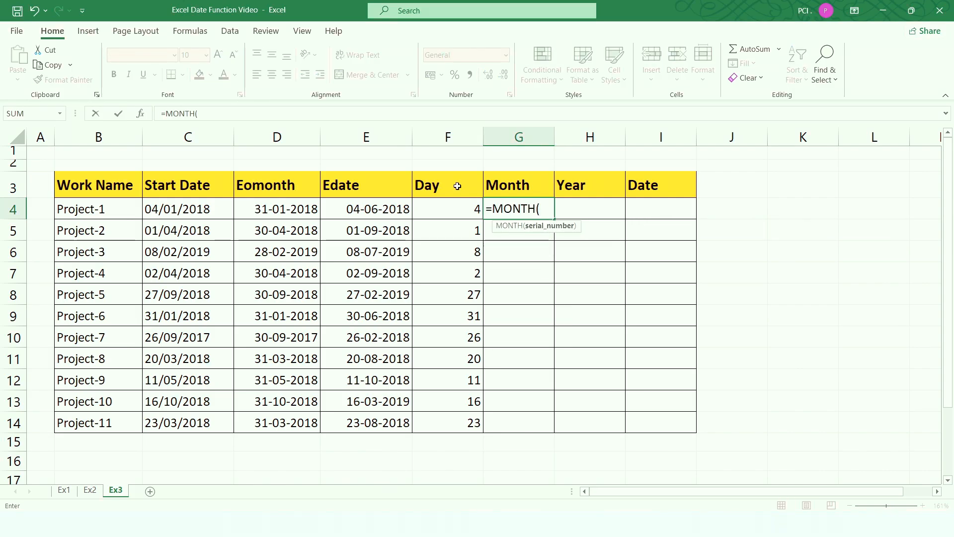
pyautogui.click(184, 212)
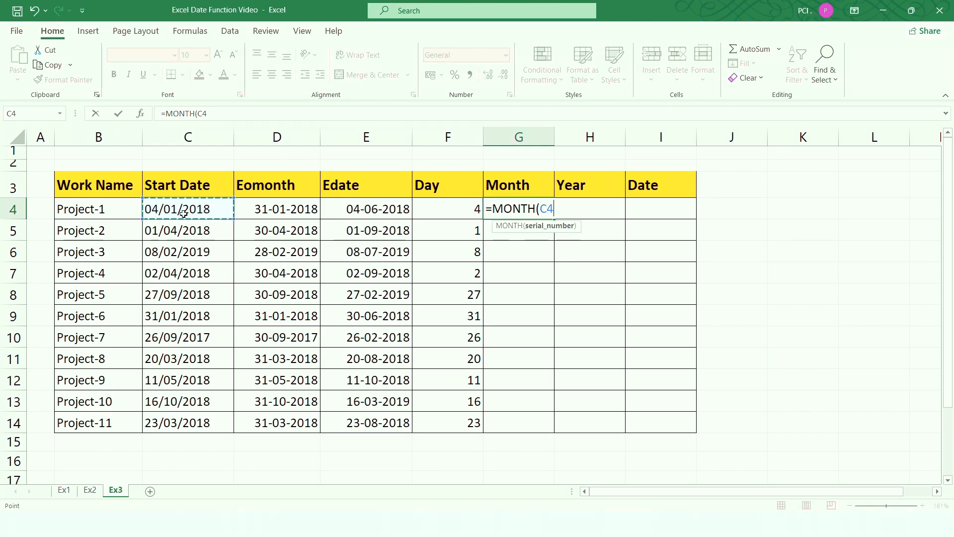
pyautogui.write(')')
pyautogui.press('Return')
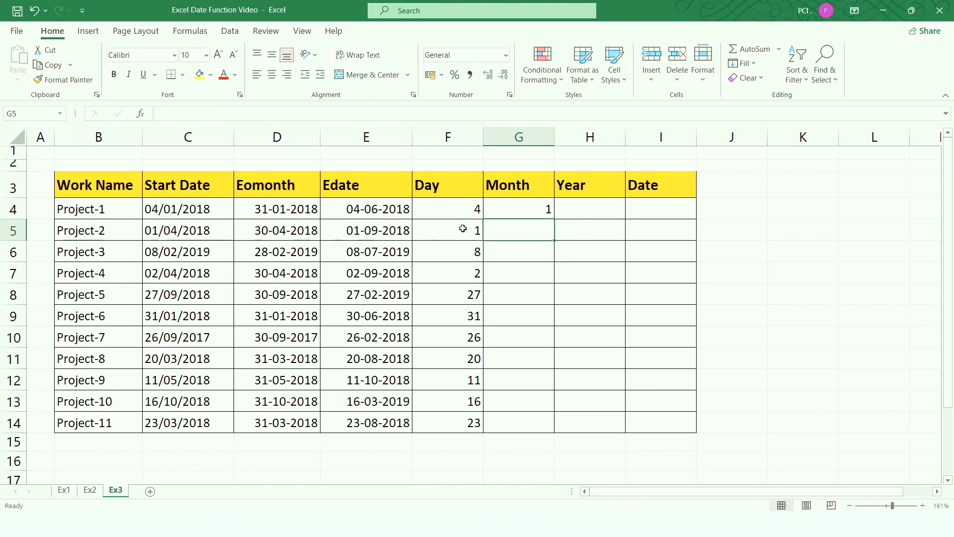
pyautogui.click(525, 208)
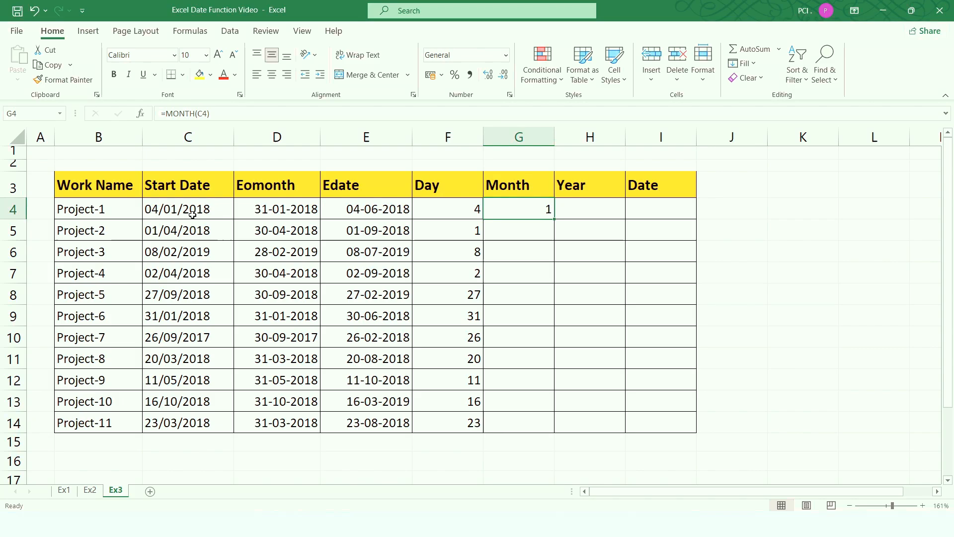
pyautogui.moveTo(556, 218); pyautogui.dragTo(528, 431)
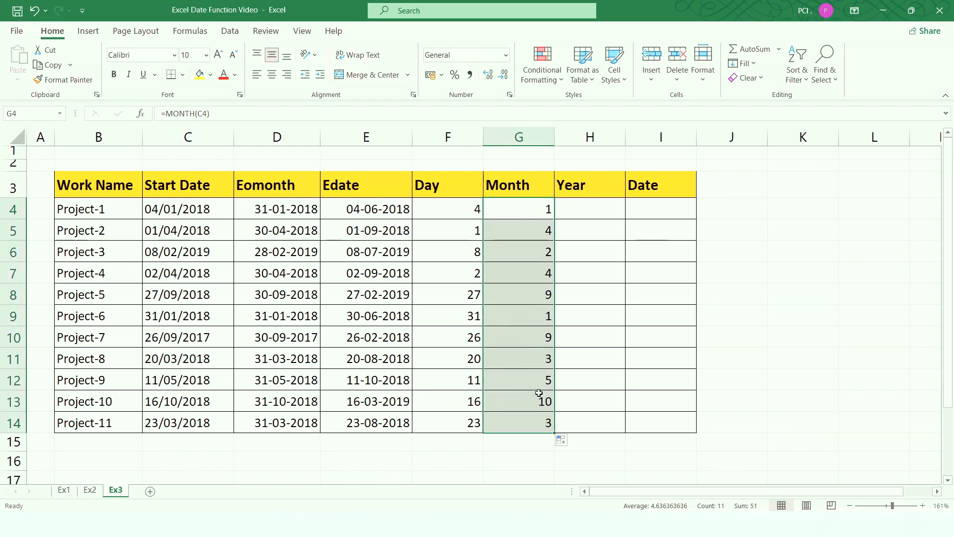
# - Enter =YEAR(C4) in H4 and fill it down through H14 to extract each start date's year
pyautogui.click(600, 216)
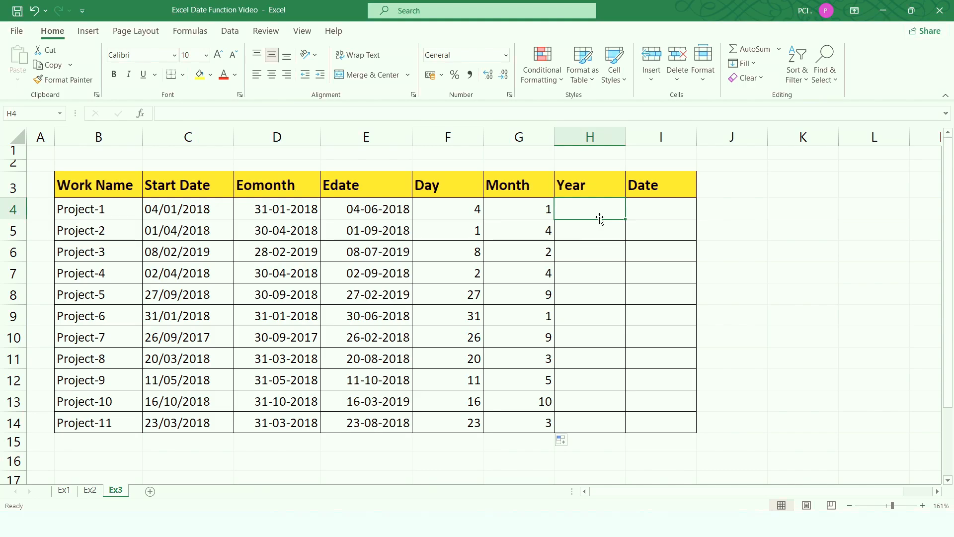
pyautogui.write('=YE')
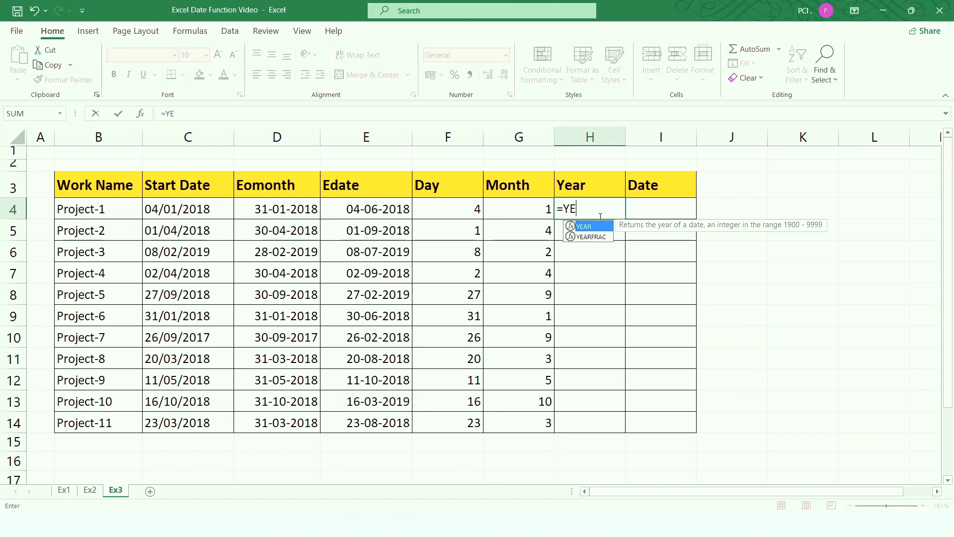
pyautogui.write('AR(')
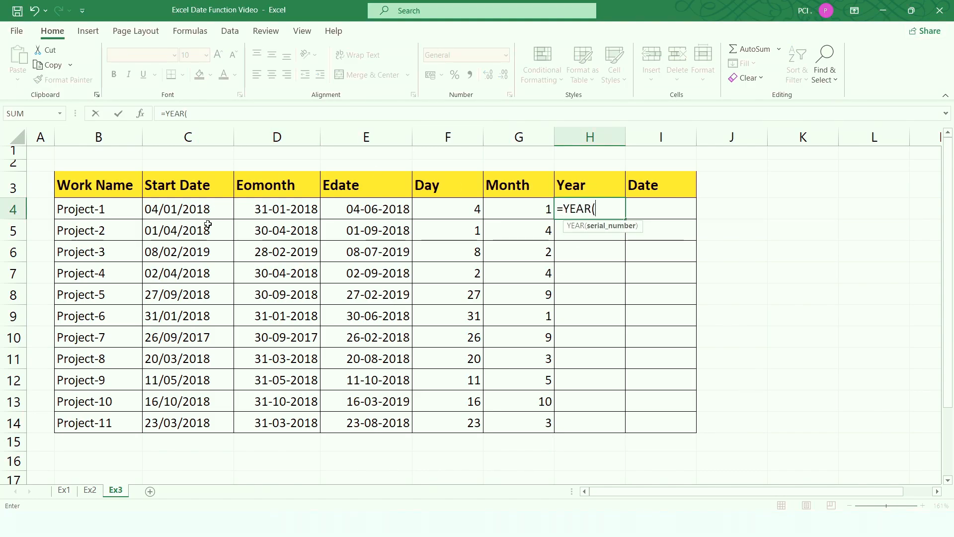
pyautogui.click(186, 212)
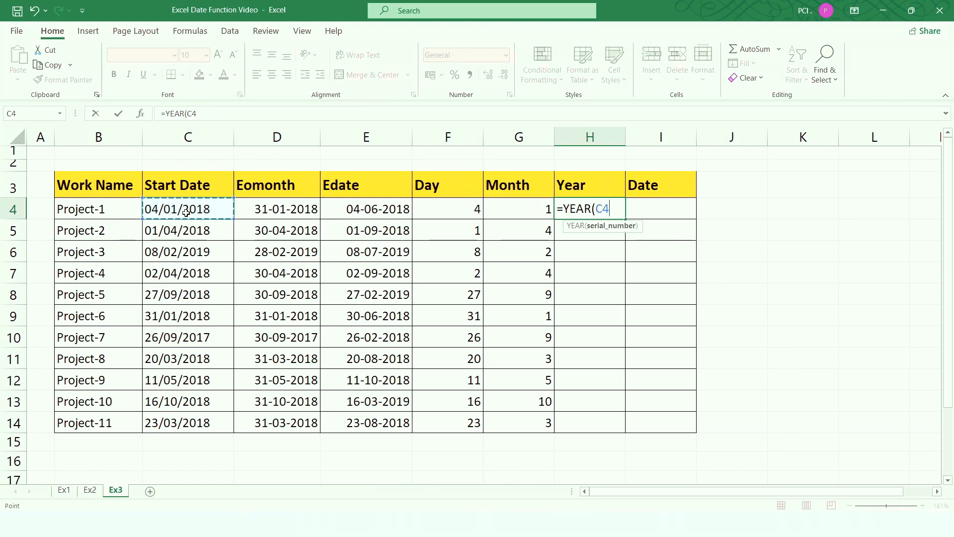
pyautogui.write(')')
pyautogui.press('Return')
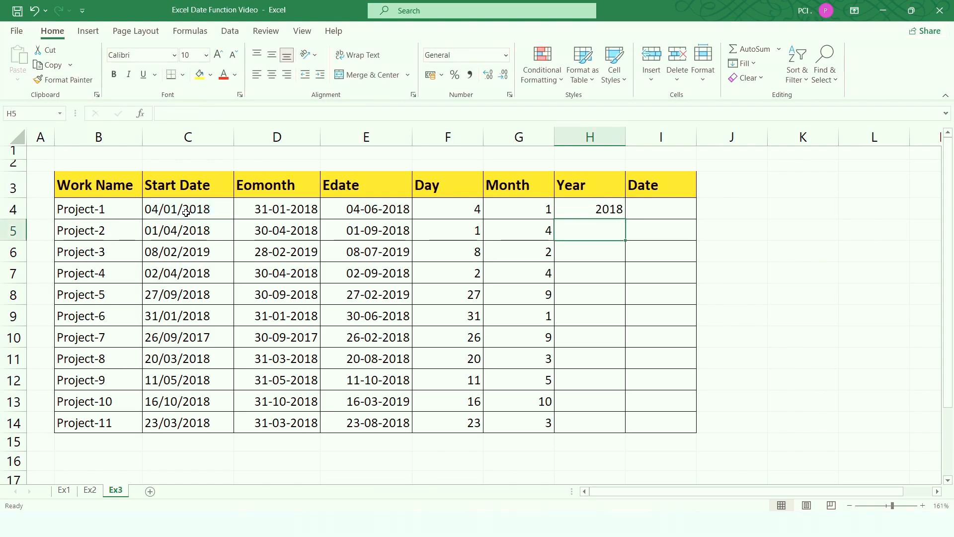
pyautogui.click(608, 211)
pyautogui.moveTo(627, 221); pyautogui.dragTo(611, 428)
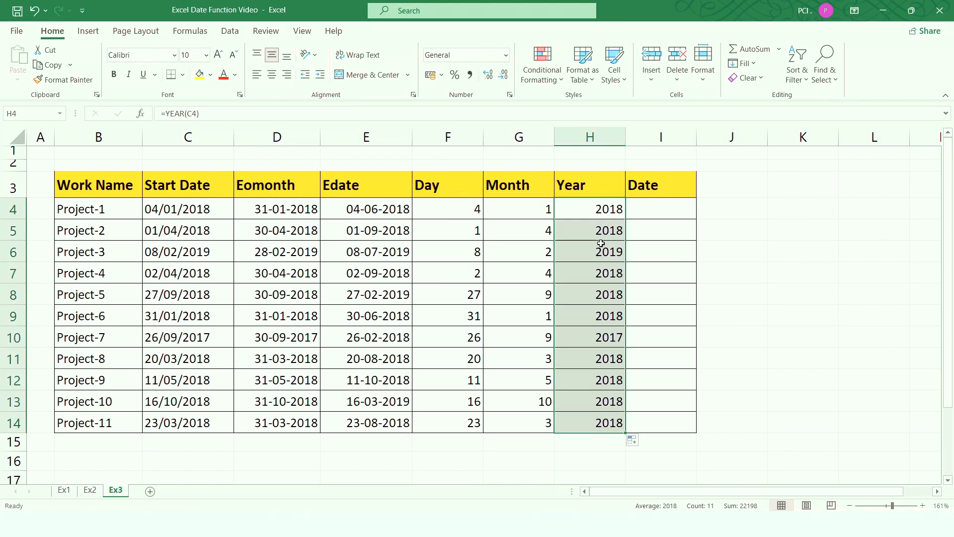
# - Widen column I slightly and enter =DATE(H4,G4,F4) in I4 to rebuild Project-1's date from its year, month and day
pyautogui.click(646, 217)
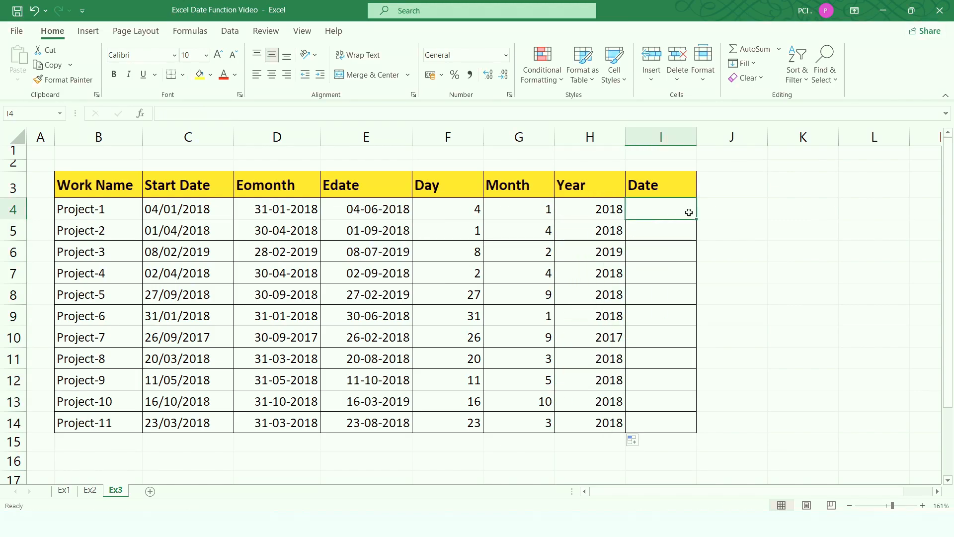
pyautogui.moveTo(696, 135); pyautogui.dragTo(717, 136)
pyautogui.write('=')
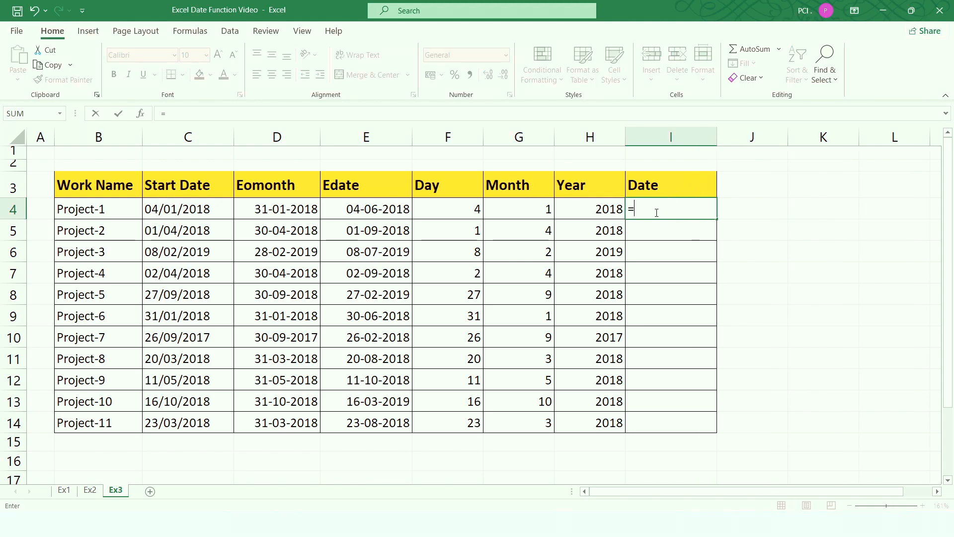
pyautogui.write('DATE(')
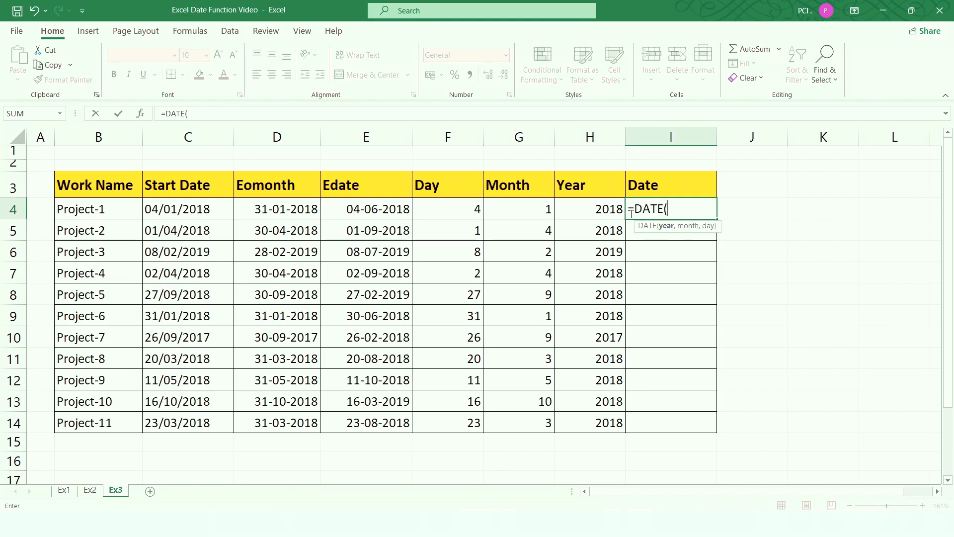
pyautogui.click(603, 208)
pyautogui.write(',')
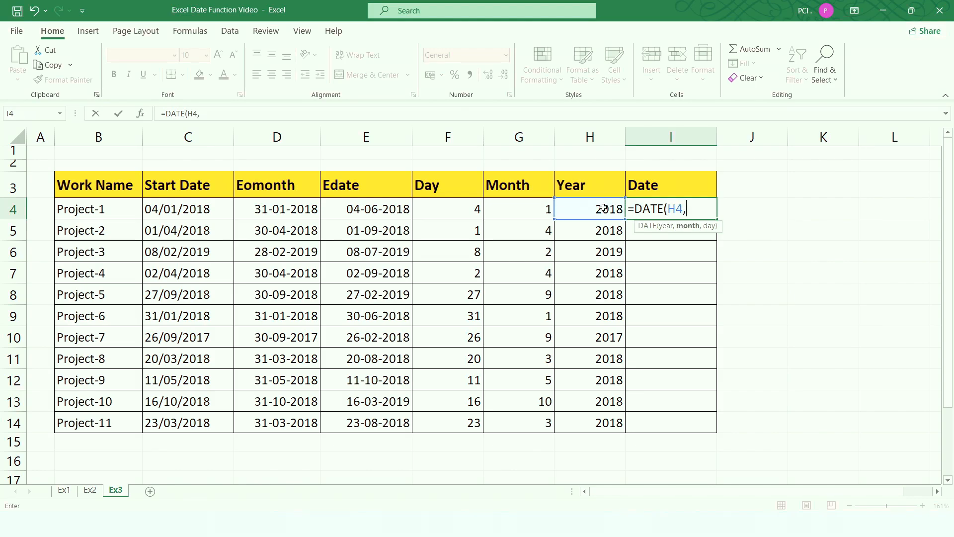
pyautogui.click(526, 211)
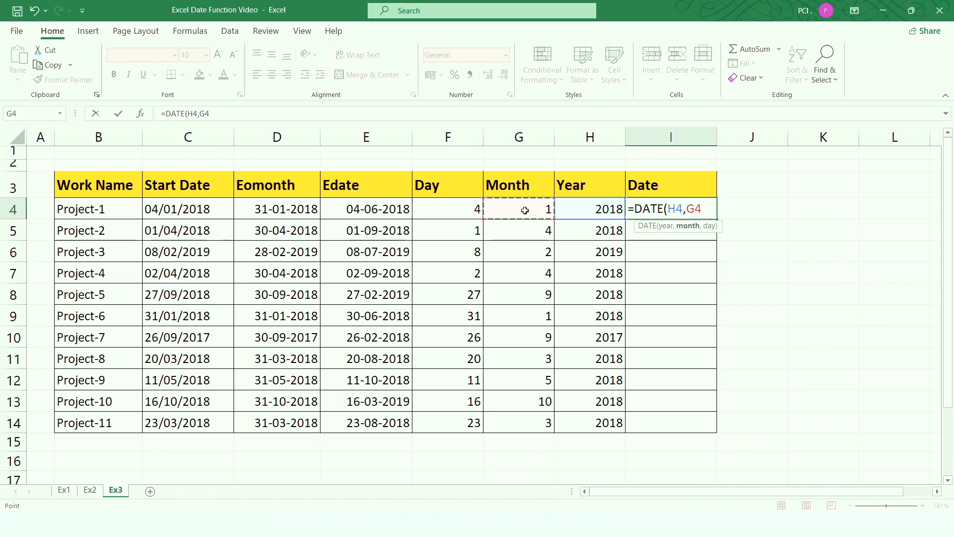
pyautogui.write(',')
pyautogui.click(447, 201)
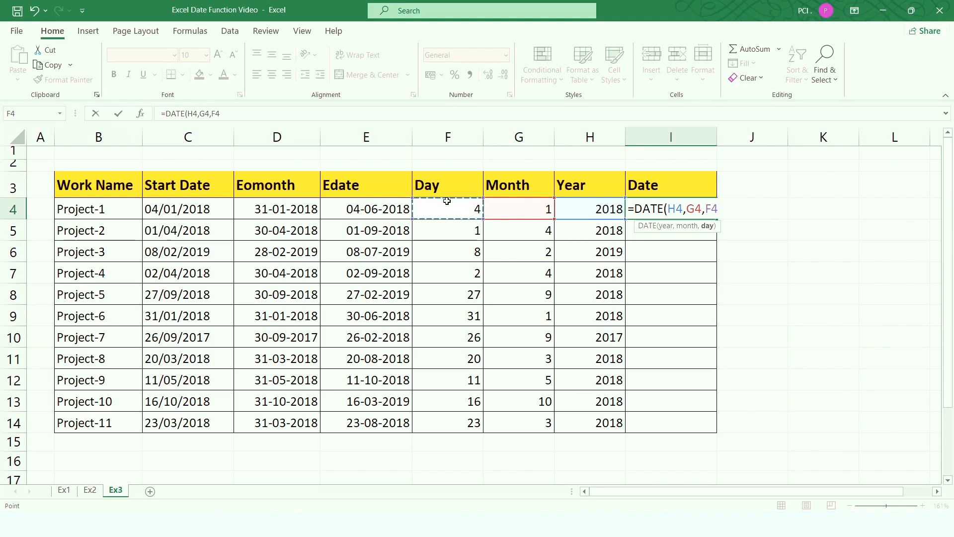
pyautogui.write(')')
pyautogui.press('Return')
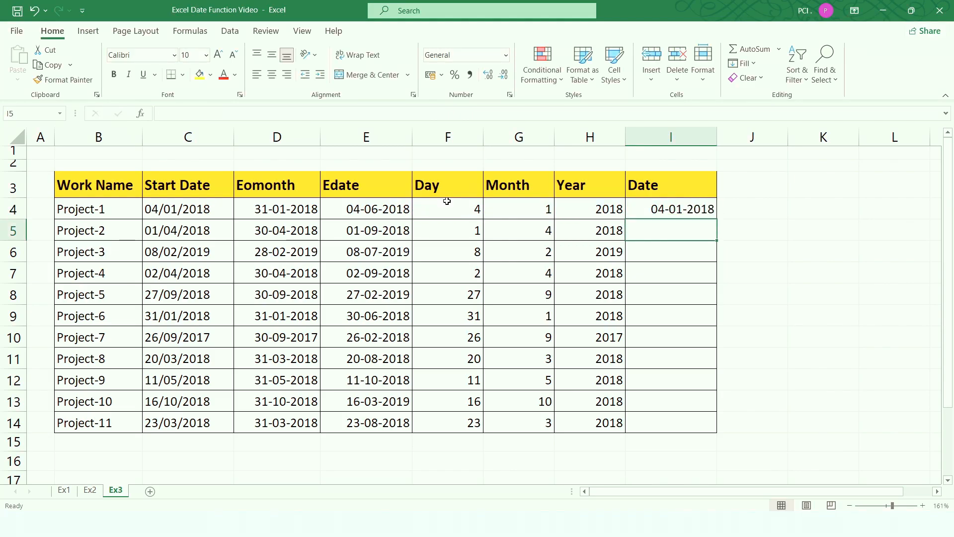
# - Check I4 against Project-1's day, month and year cells, and fill its DATE formula down through I14
pyautogui.click(661, 210)
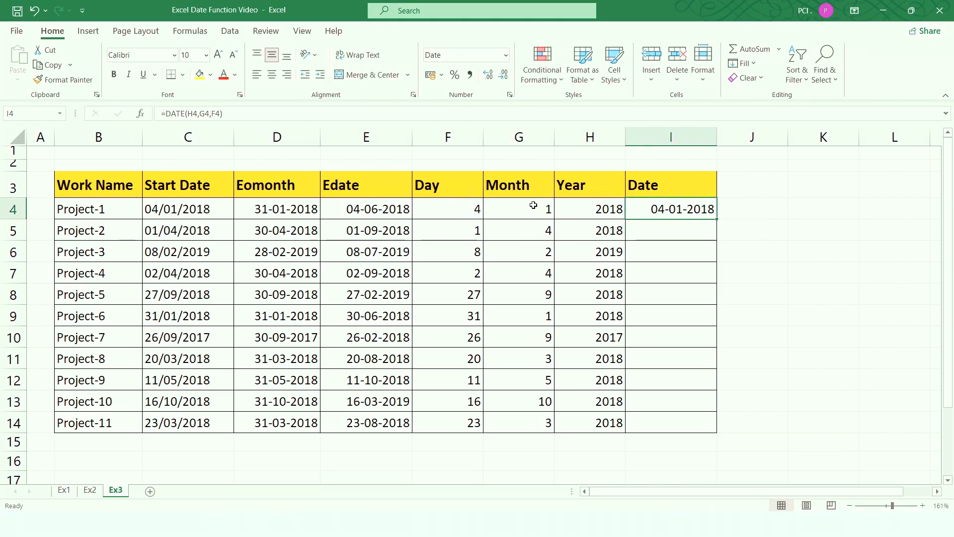
pyautogui.moveTo(473, 208); pyautogui.dragTo(573, 208)
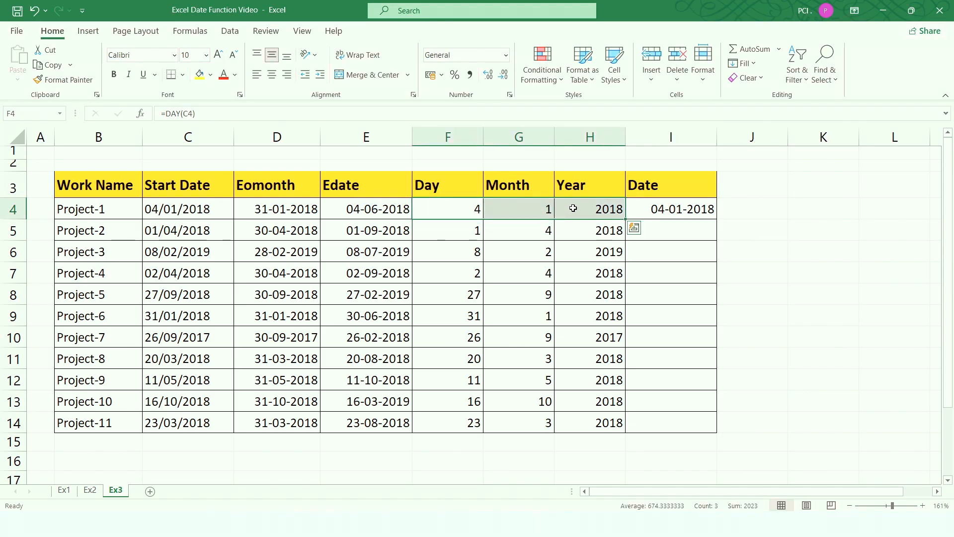
pyautogui.click(670, 210)
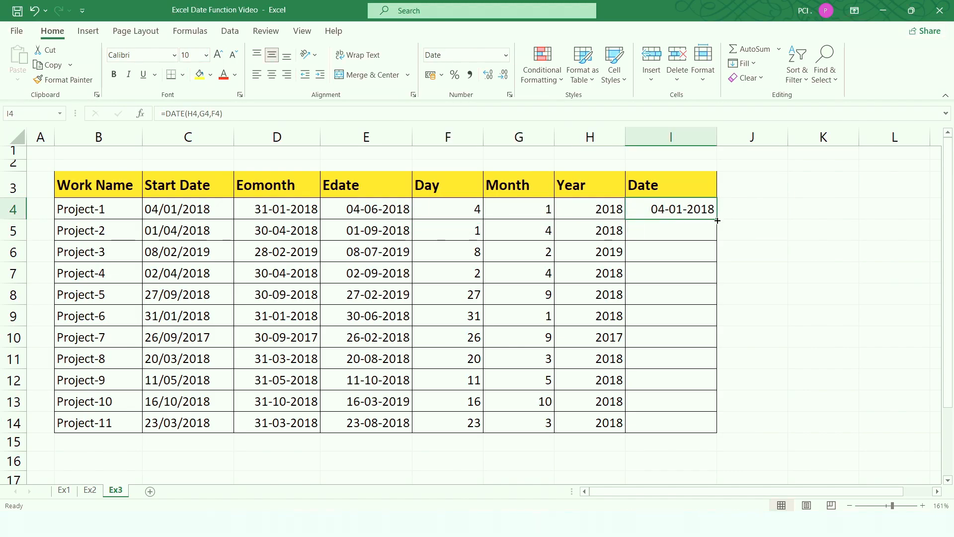
pyautogui.moveTo(717, 220); pyautogui.dragTo(690, 427)
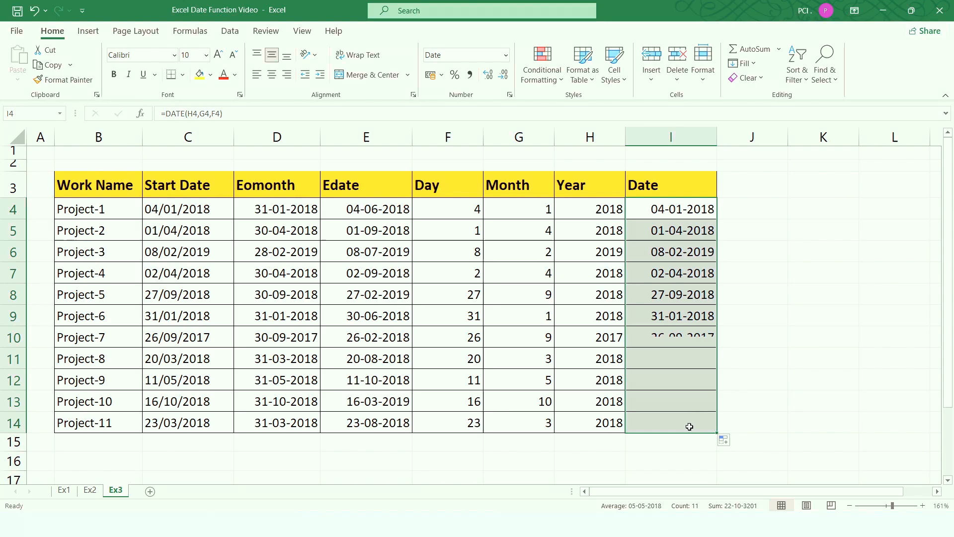
# - Review the filled date columns on Ex3 and inspect Project-1's EDATE formula in E4 without changing it
pyautogui.click(659, 274)
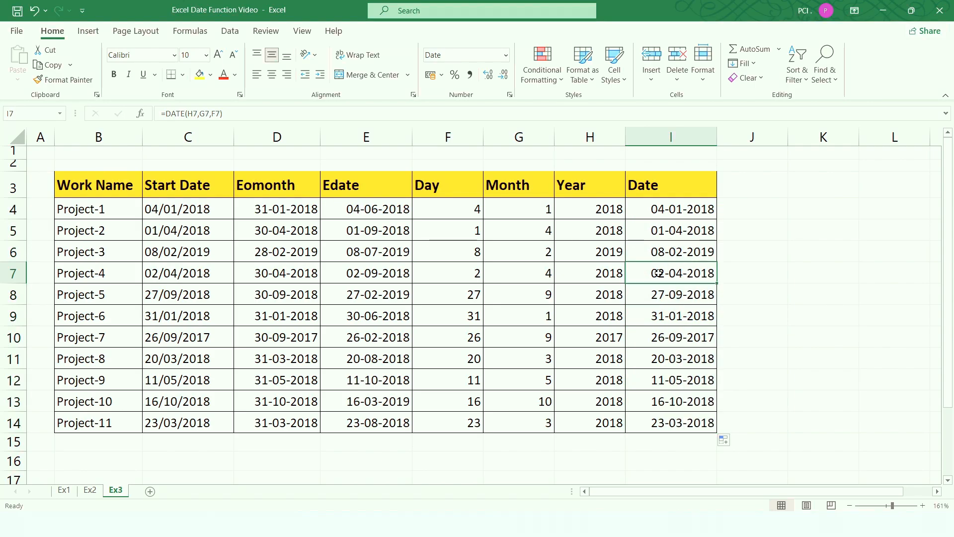
pyautogui.click(153, 288)
pyautogui.click(269, 276)
pyautogui.click(404, 253)
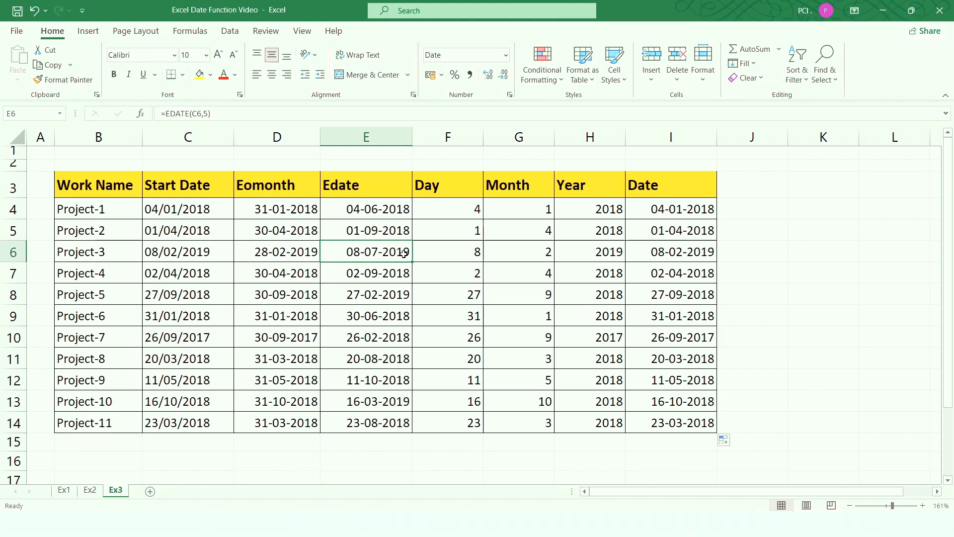
pyautogui.doubleClick(368, 211)
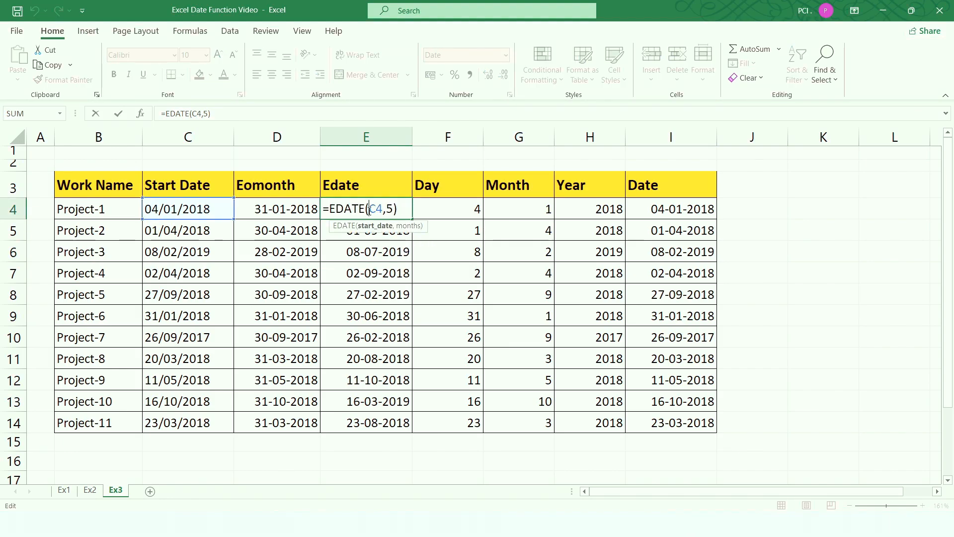
pyautogui.press('Return')
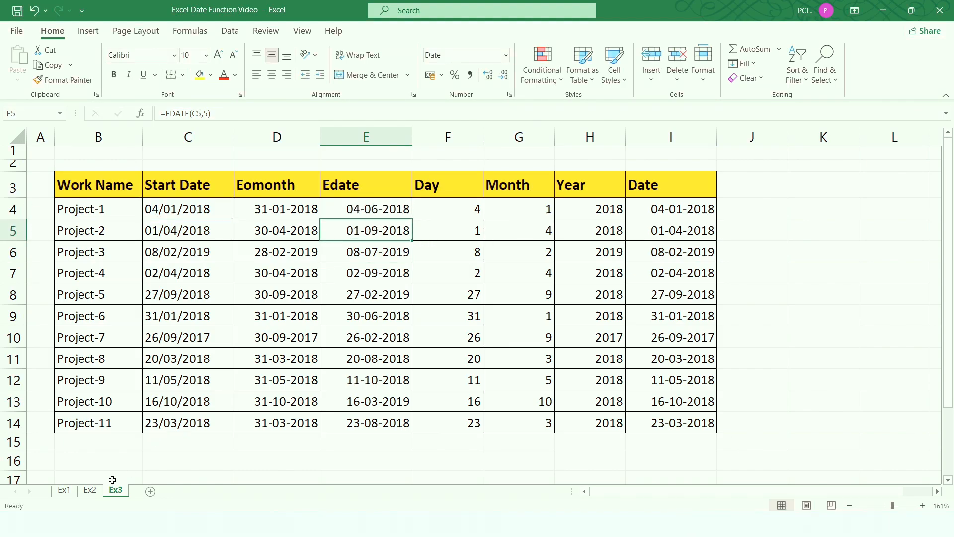
# - Review the DAYS, NETWORKDAYS and Mon & Tue skipping formulas for Project-1 in row 4 of the Ex2 sheet
pyautogui.click(90, 490)
pyautogui.click(269, 322)
pyautogui.click(354, 225)
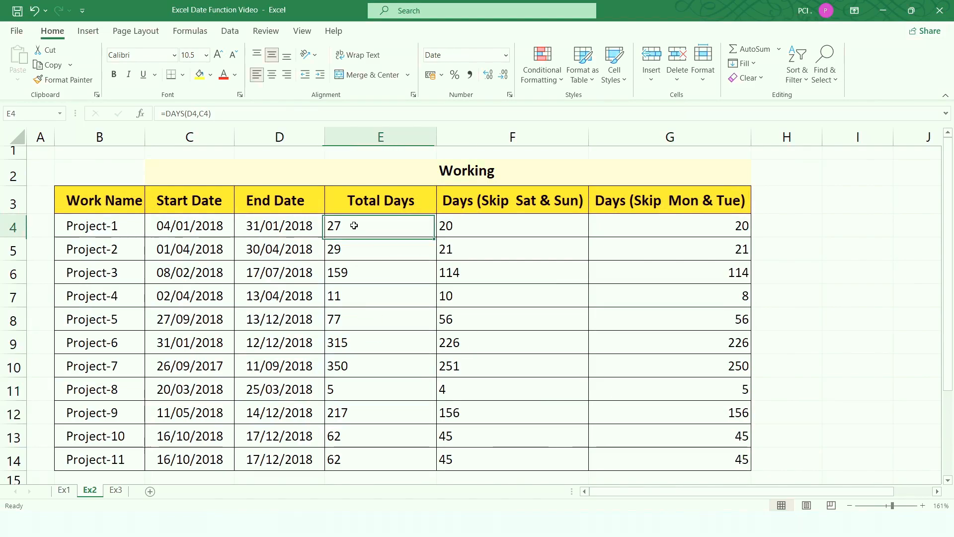
pyautogui.click(291, 230)
pyautogui.click(413, 227)
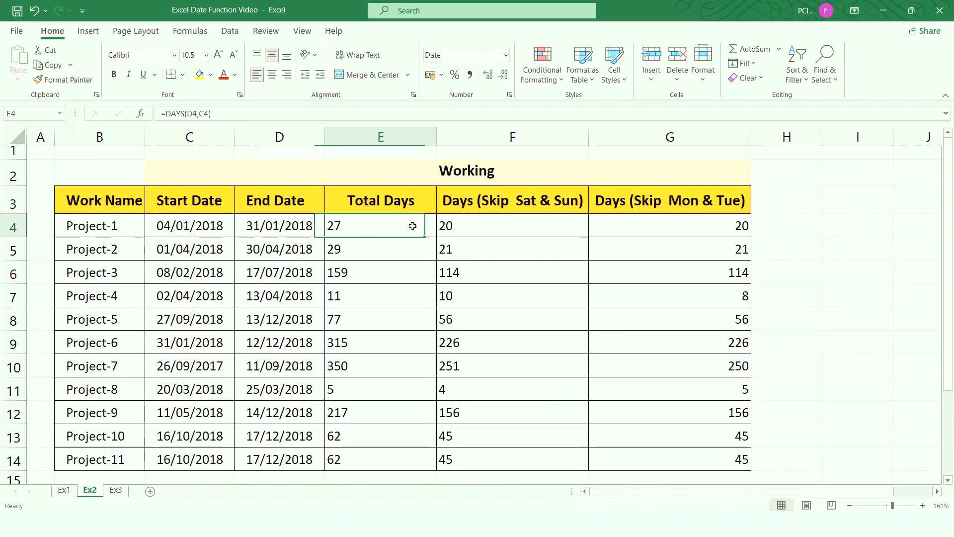
pyautogui.click(461, 224)
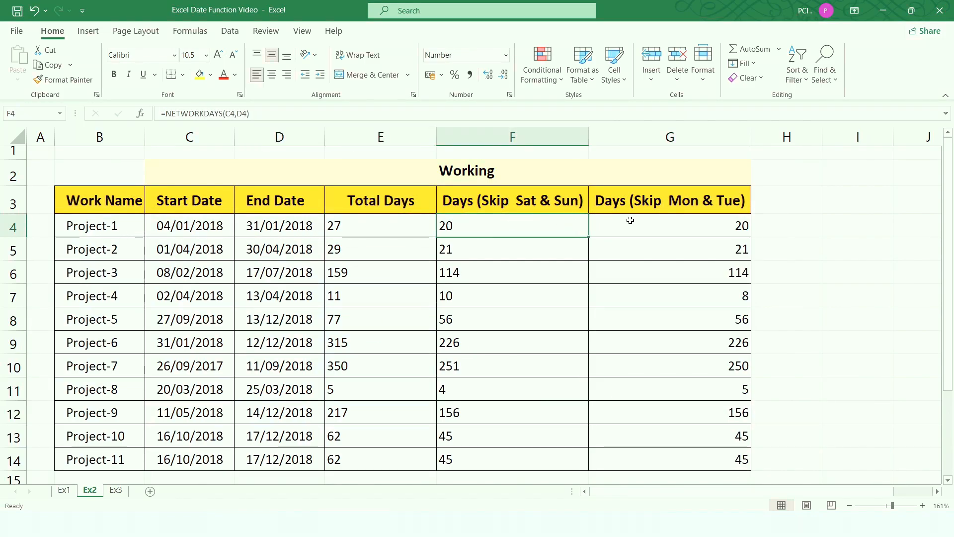
pyautogui.click(639, 223)
pyautogui.click(497, 227)
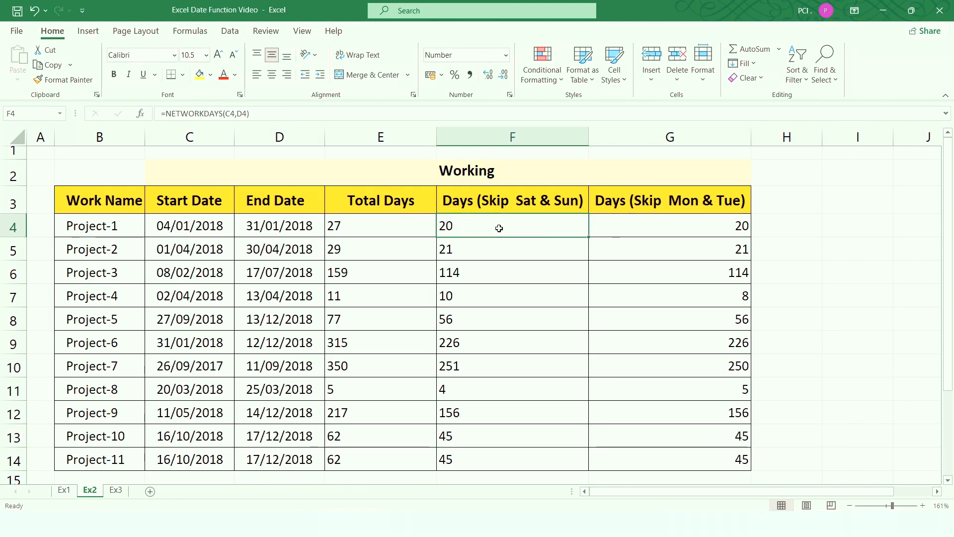
pyautogui.click(350, 243)
pyautogui.click(354, 230)
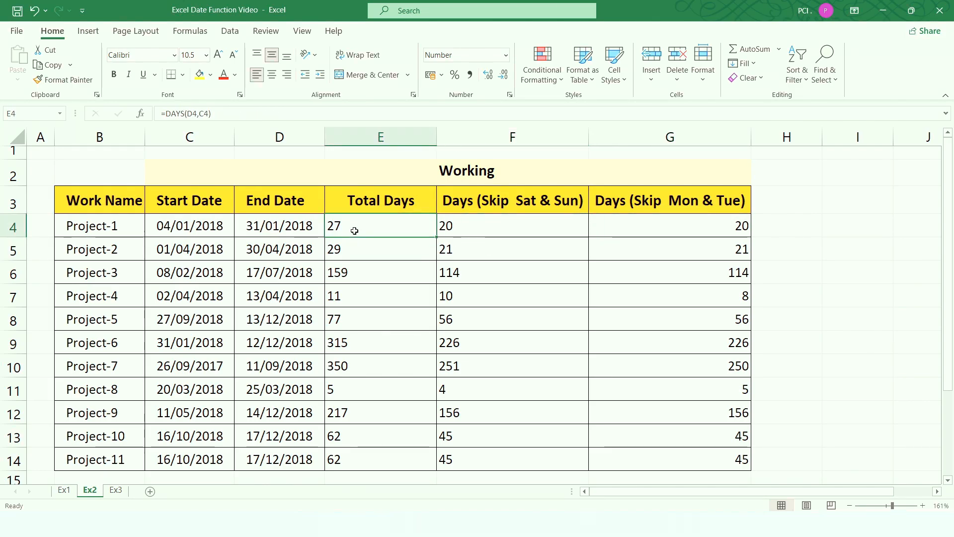
# - Inspect the DATEDIF formula in F4 under Years on the Ex1 sheet
pyautogui.click(71, 492)
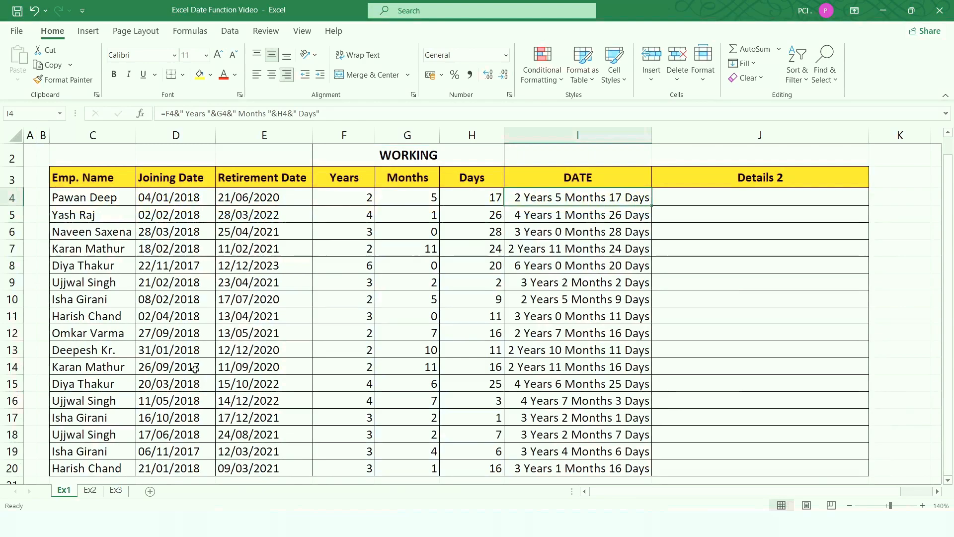
pyautogui.doubleClick(353, 197)
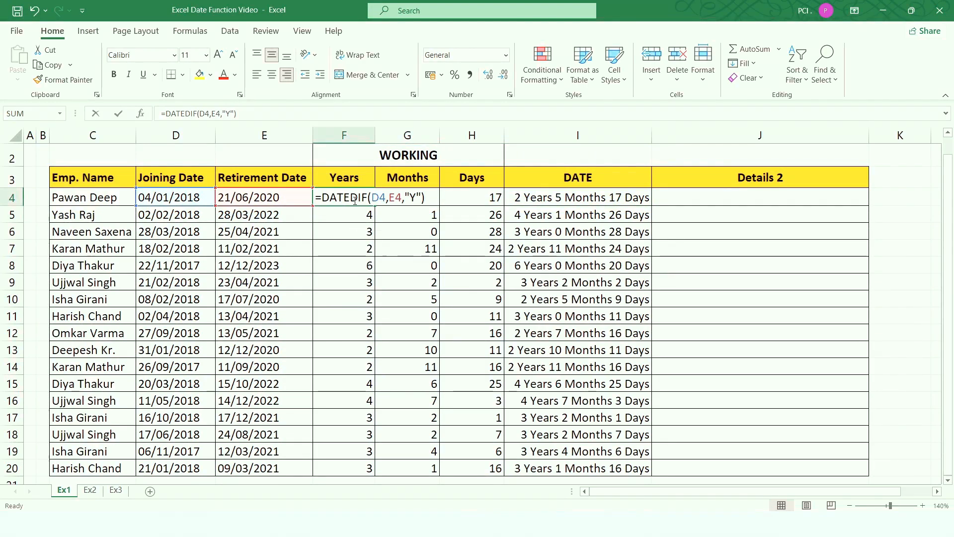